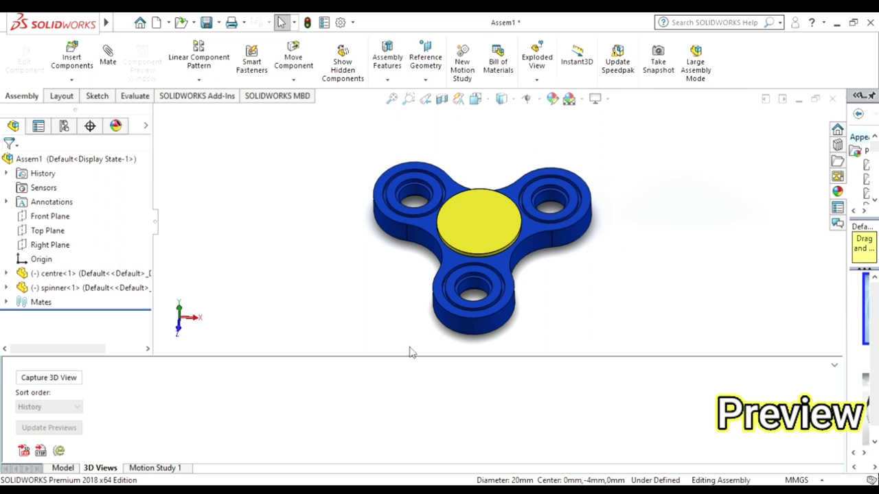
Step: Orbit the finished spinner assembly to an edge-on view
mouse_move(392, 274)
middle_down()
mouse_move(450, 244)
mouse_move(457, 290)
mouse_move(473, 256)
mouse_move(494, 314)
mouse_move(488, 241)
mouse_move(547, 247)
middle_up()
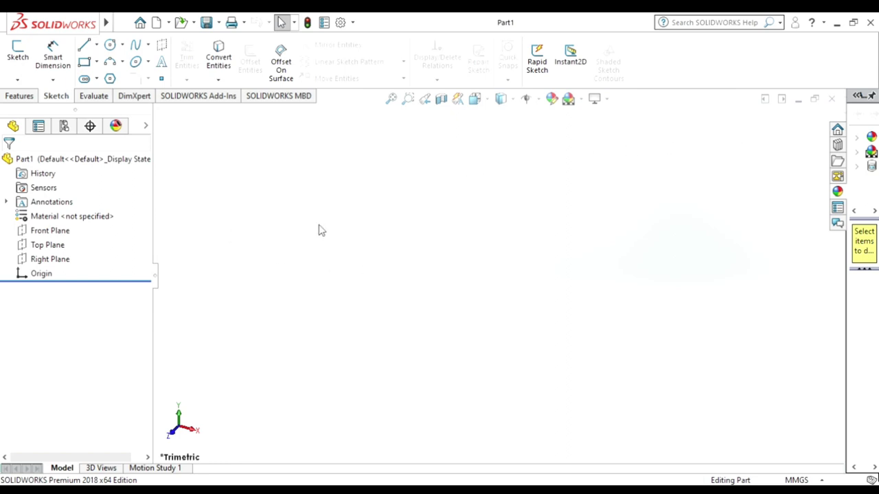
Step: Sketch an origin-centred circle on the Top Plane and dimension its diameter to 20 mm
click(48, 245)
click(70, 234)
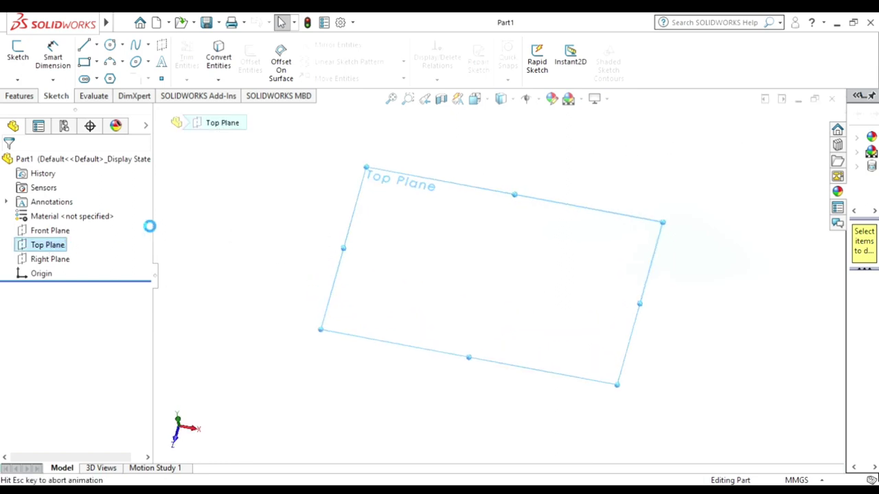
click(110, 44)
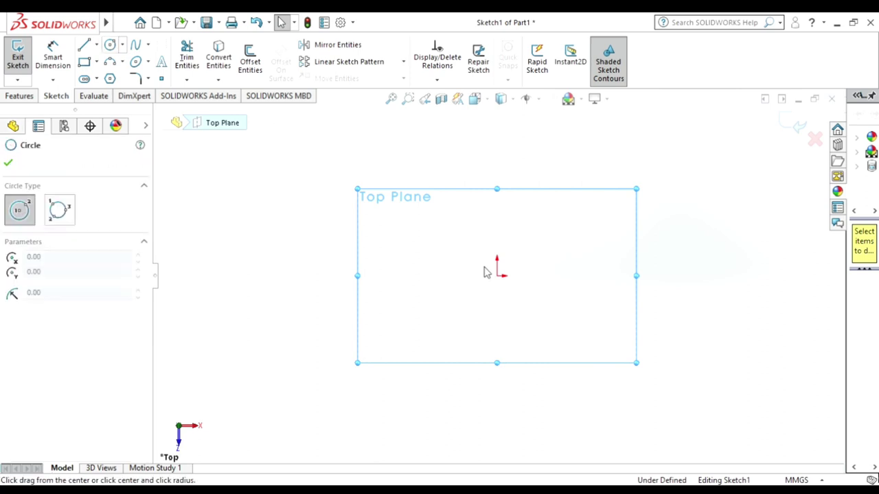
click(497, 275)
click(489, 310)
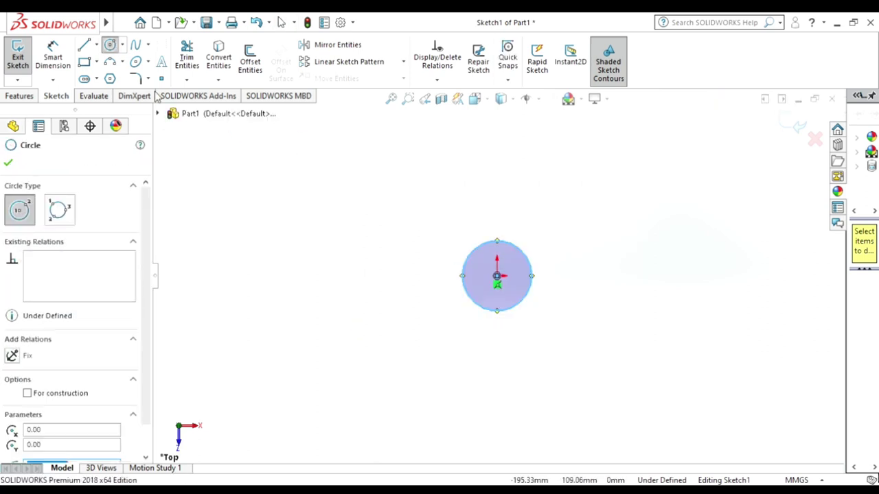
click(53, 58)
click(530, 270)
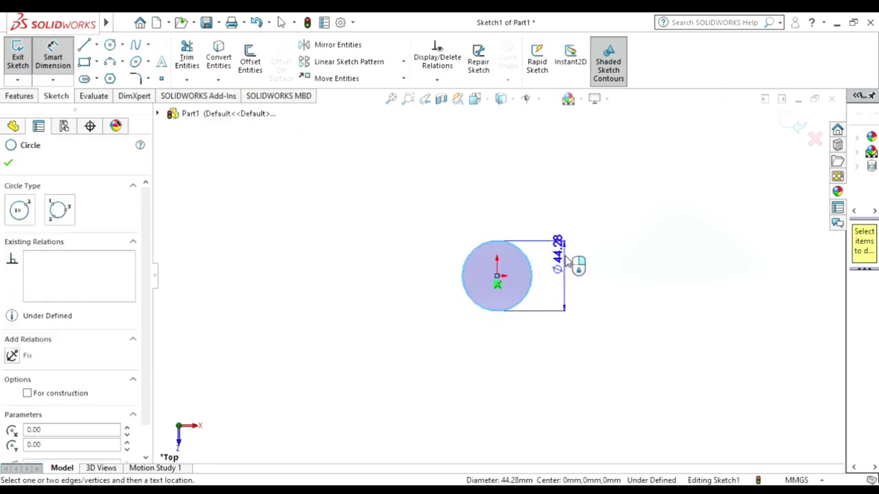
click(568, 261)
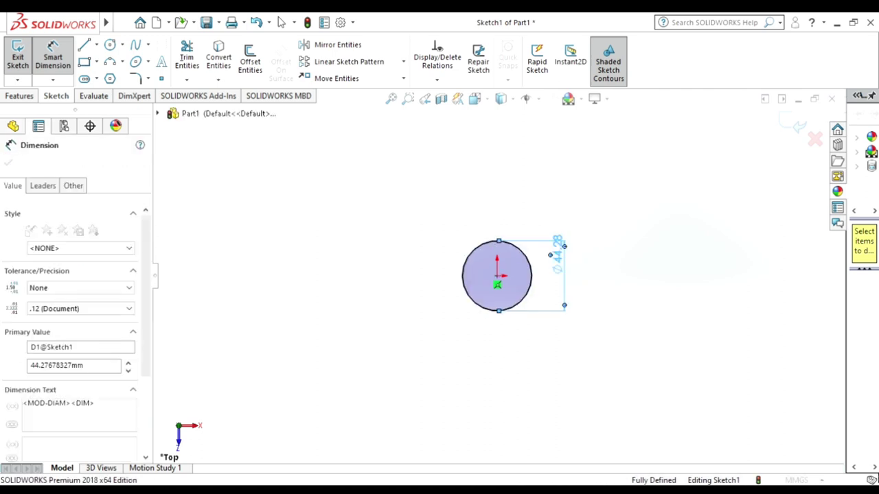
text(20)
key(Return)
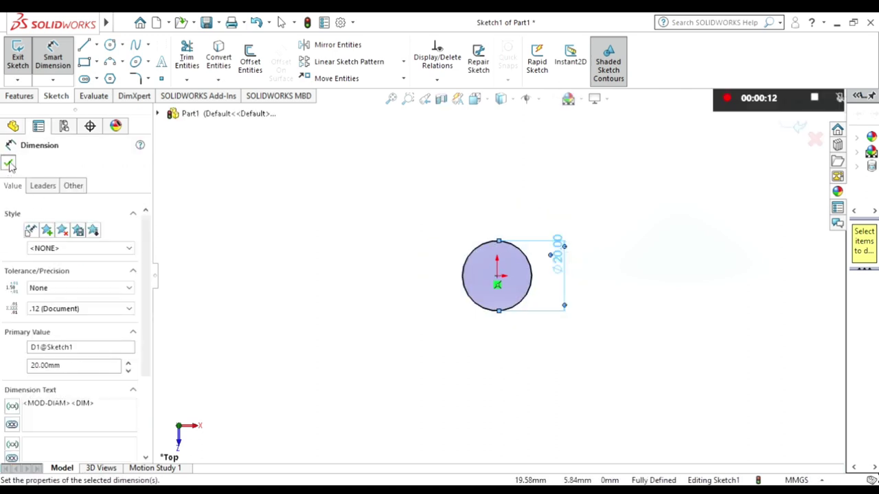
click(9, 163)
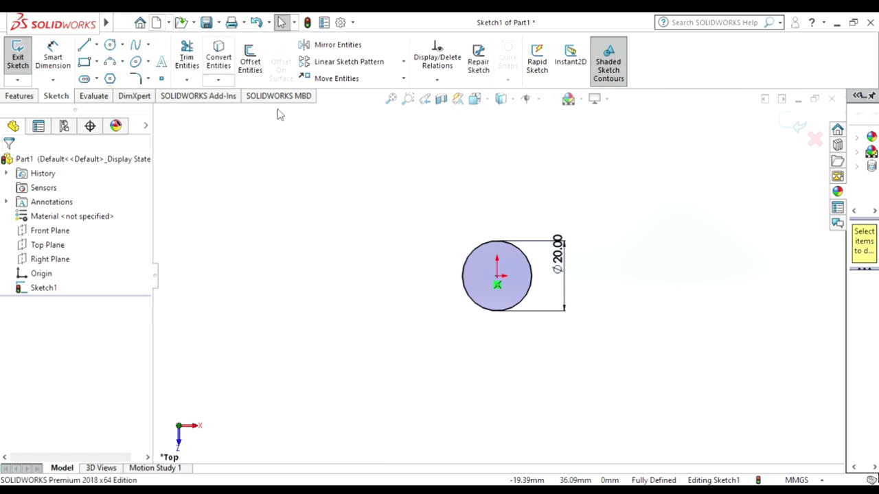
Step: Draw a second circle below the first and dimension its diameter to 26 mm
click(109, 44)
click(497, 335)
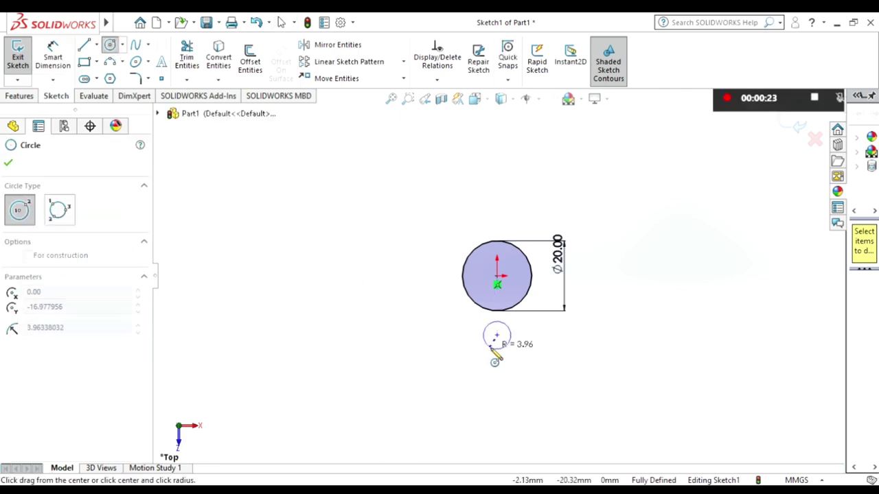
click(497, 350)
click(53, 59)
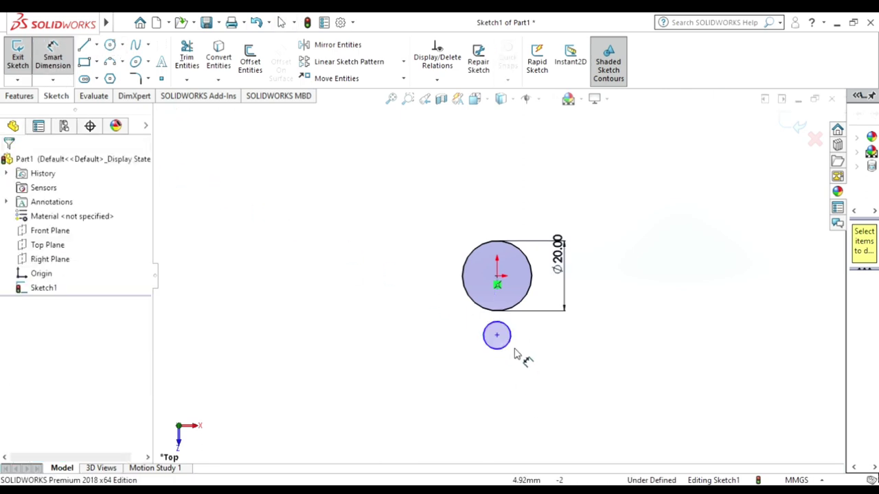
click(497, 335)
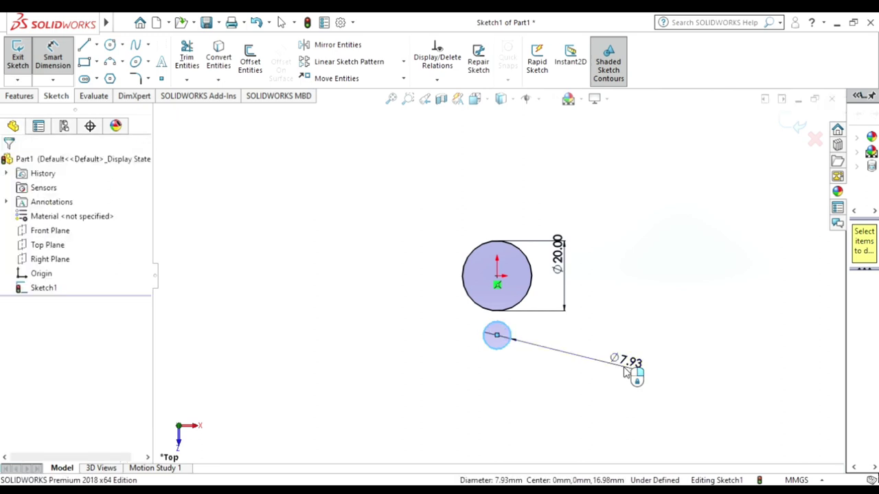
click(625, 372)
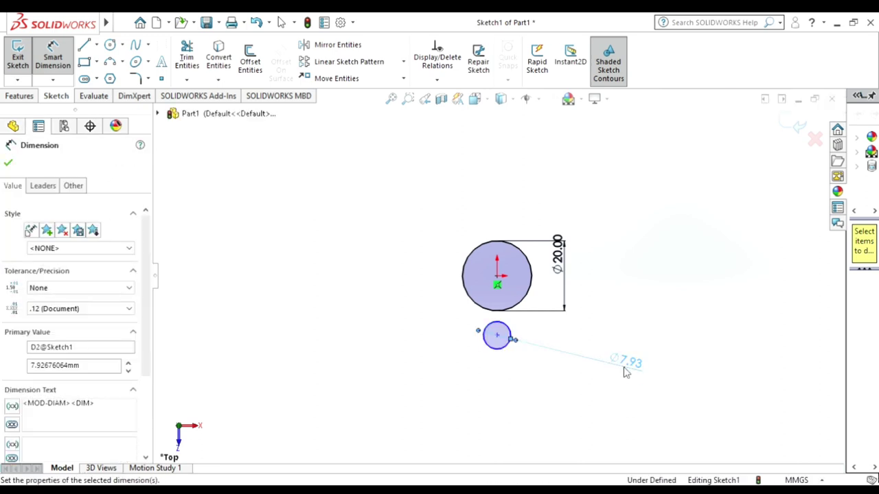
text(26)
key(Return)
click(9, 165)
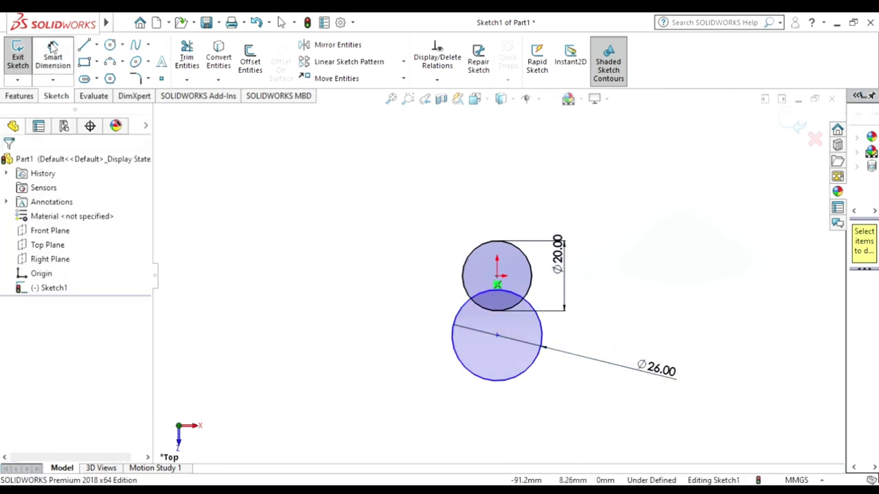
Step: Set the vertical distance between the two circle centres to 25 mm
click(496, 277)
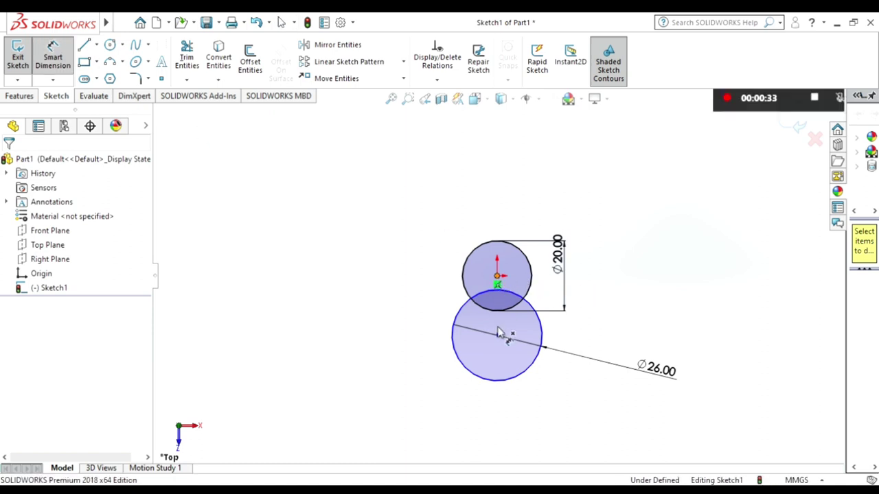
click(496, 335)
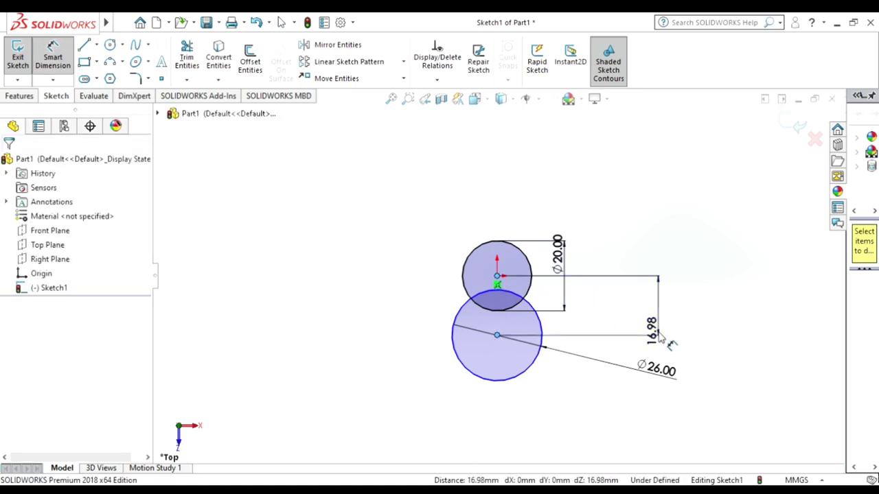
click(658, 336)
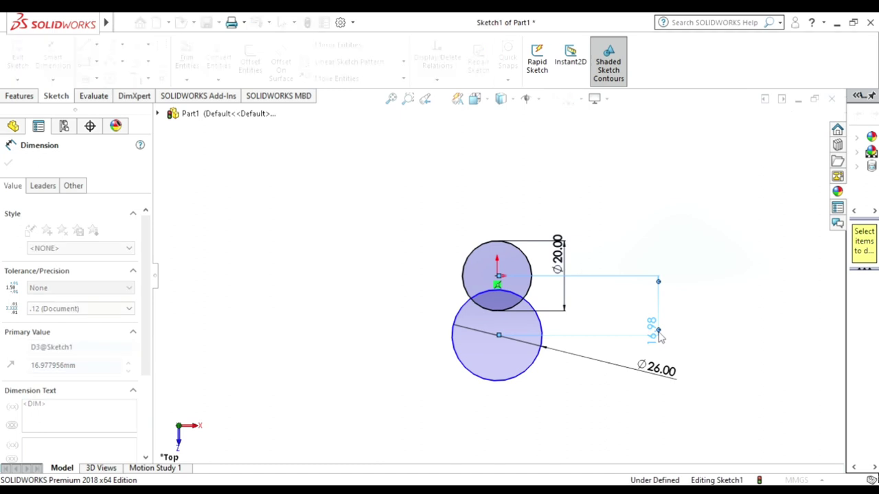
text(25)
key(Return)
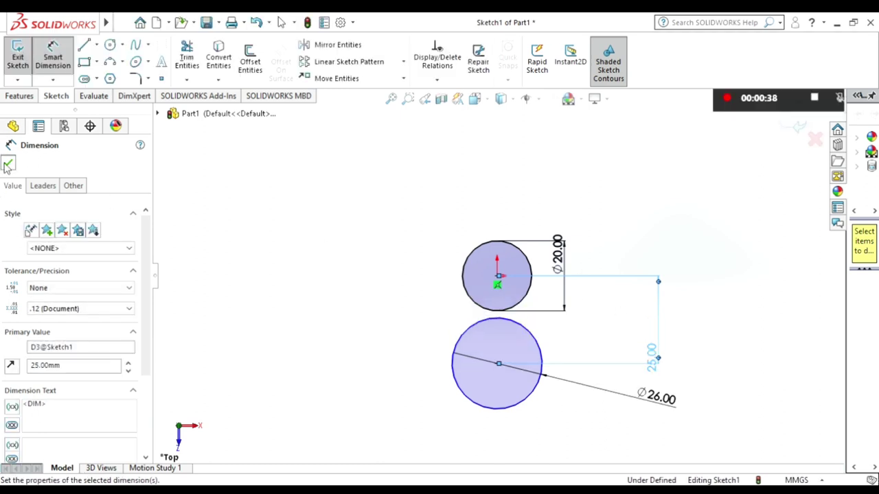
click(8, 165)
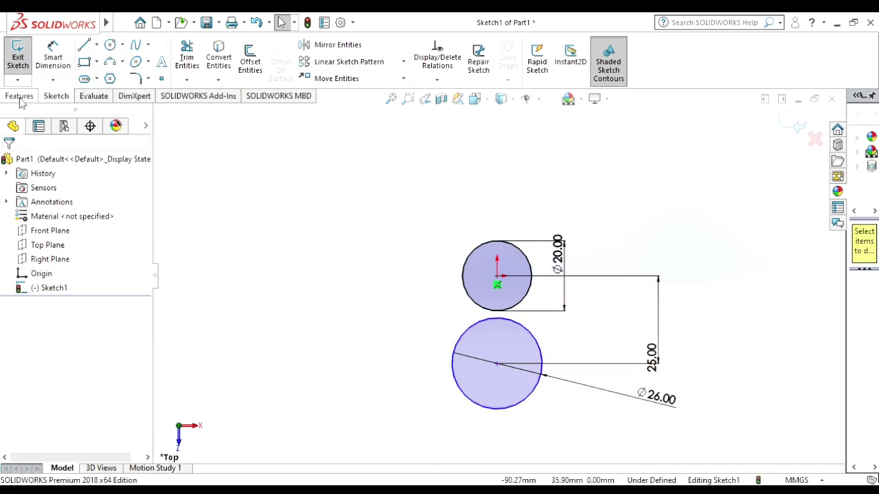
Step: Circularly pattern the Ø26 mm circle into 3 equal instances around the origin
click(402, 64)
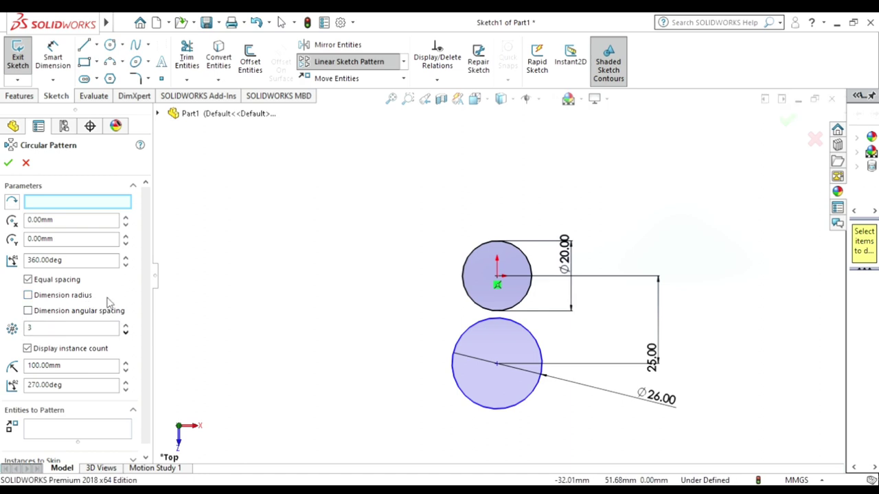
click(495, 409)
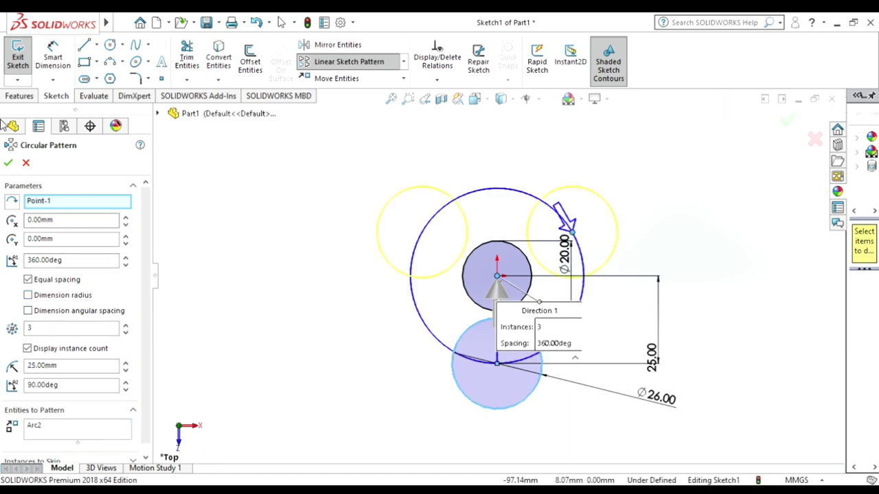
click(9, 164)
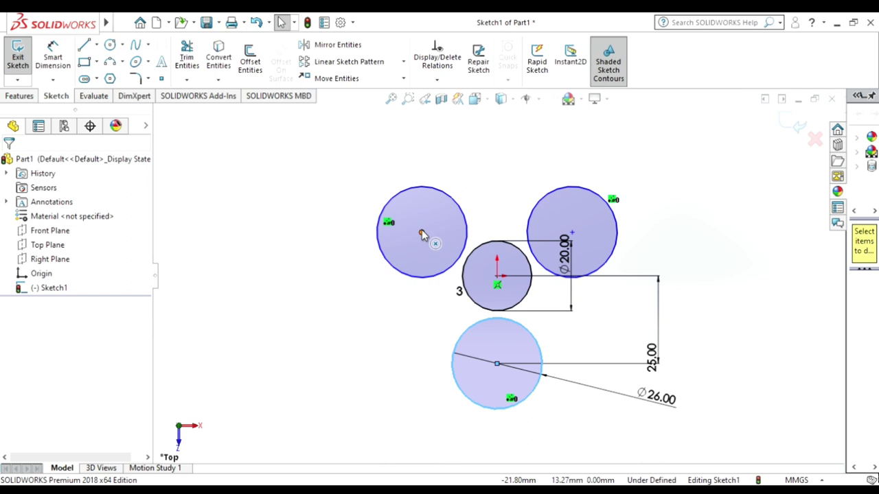
Step: Draw a new circle centred above the hub
click(111, 47)
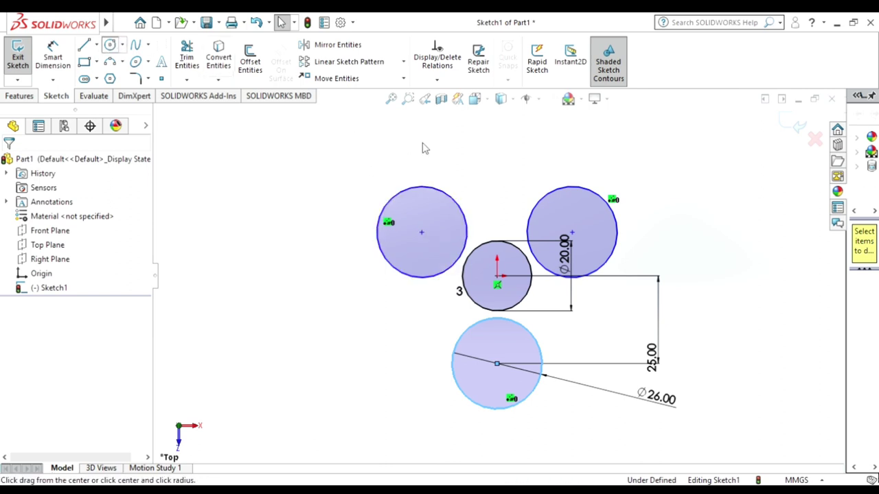
click(496, 186)
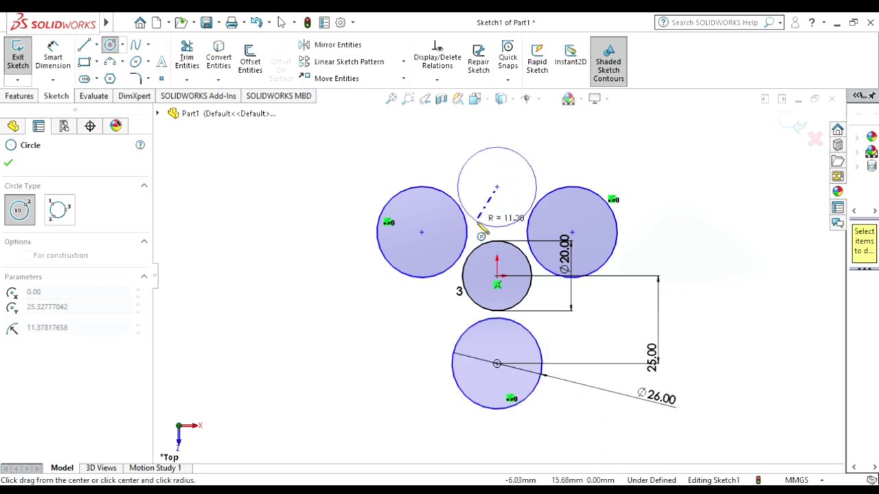
click(479, 232)
click(8, 164)
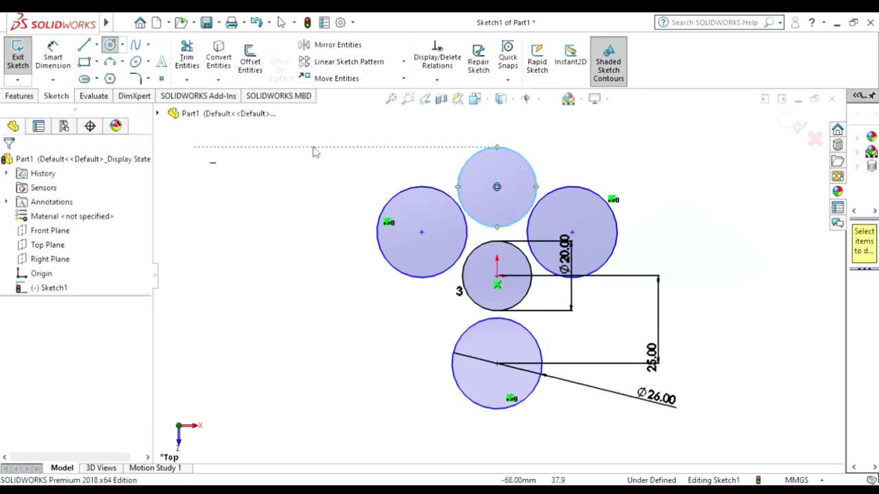
Step: Make the top circle tangent to both the left and right patterned circles
ctrl+click(435, 199)
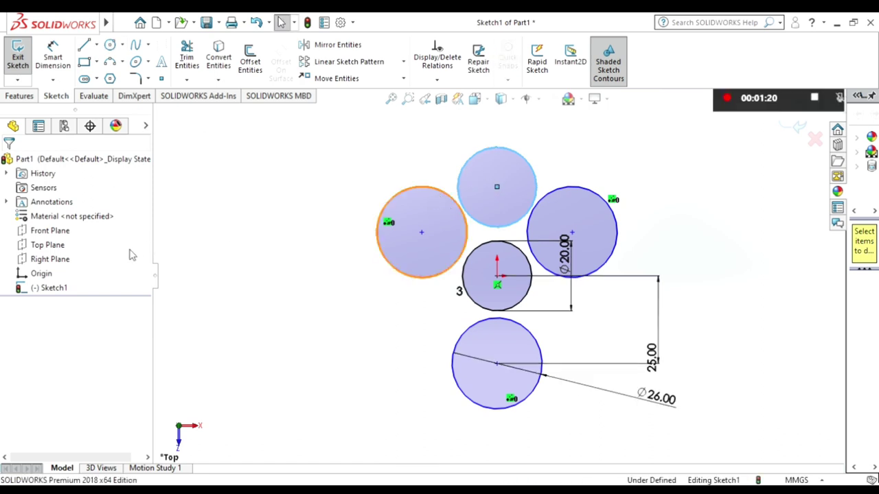
click(22, 388)
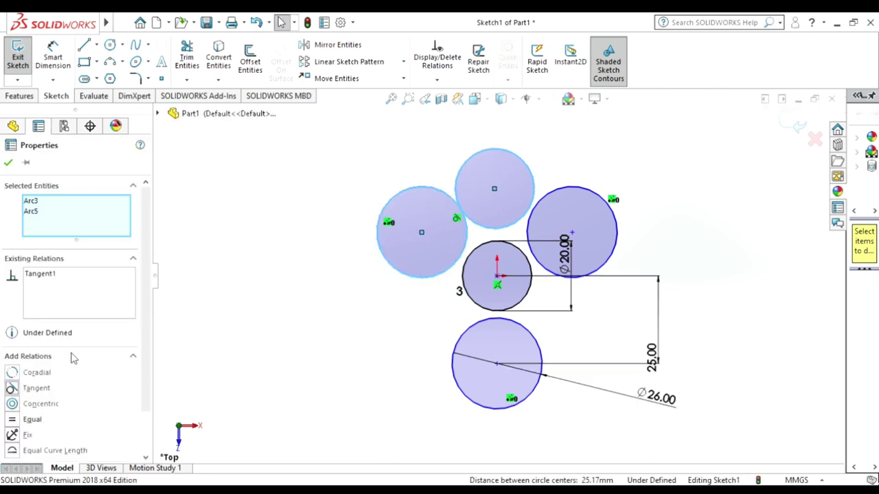
click(8, 164)
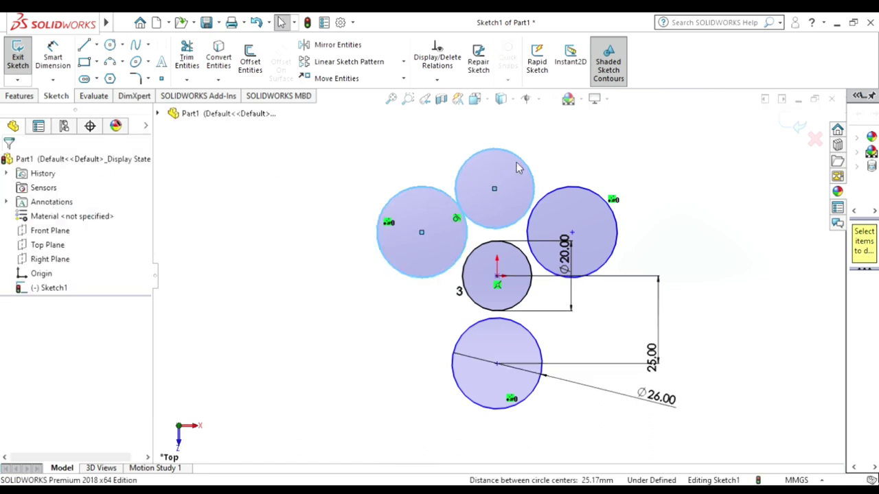
click(554, 200)
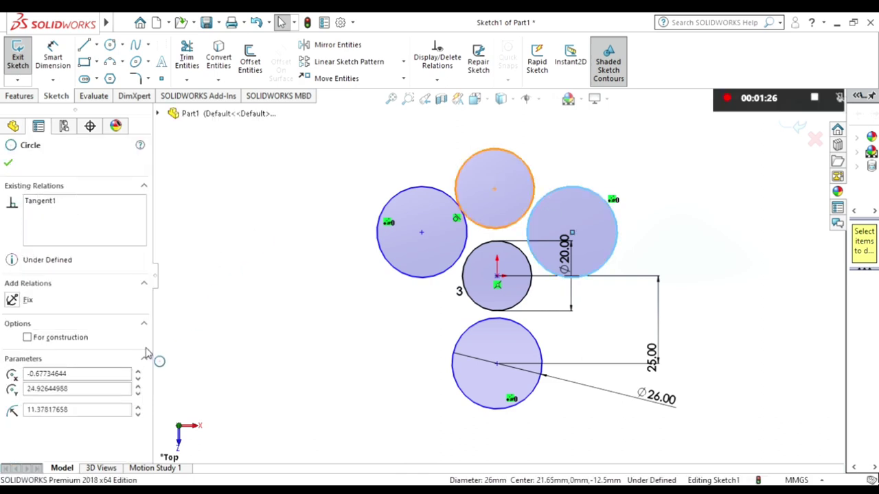
click(43, 389)
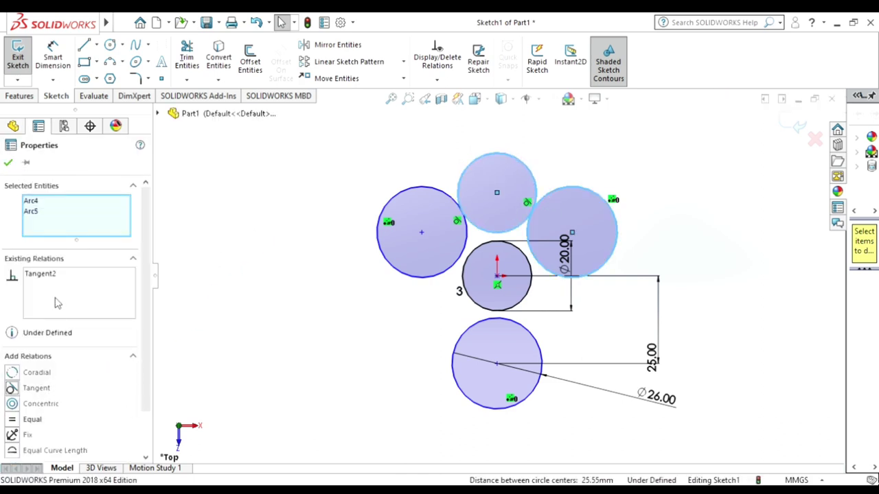
click(8, 164)
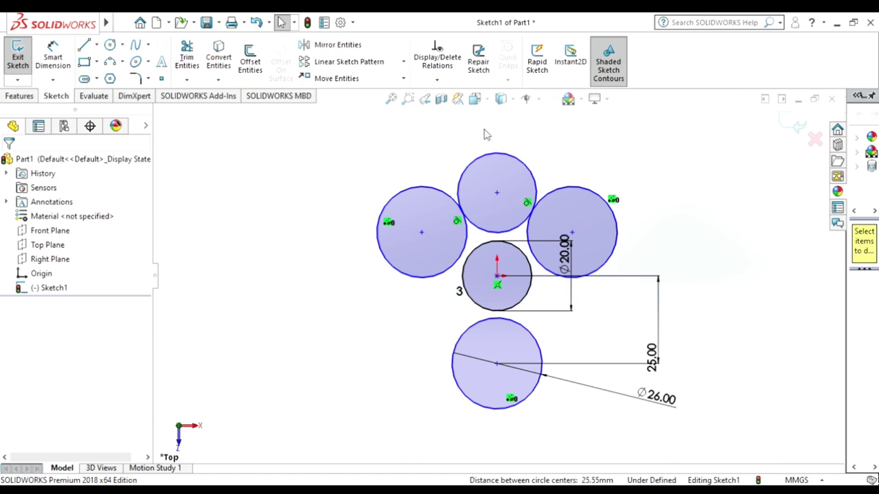
click(491, 164)
Step: Dimension the top circle's diameter to 28 mm
click(53, 56)
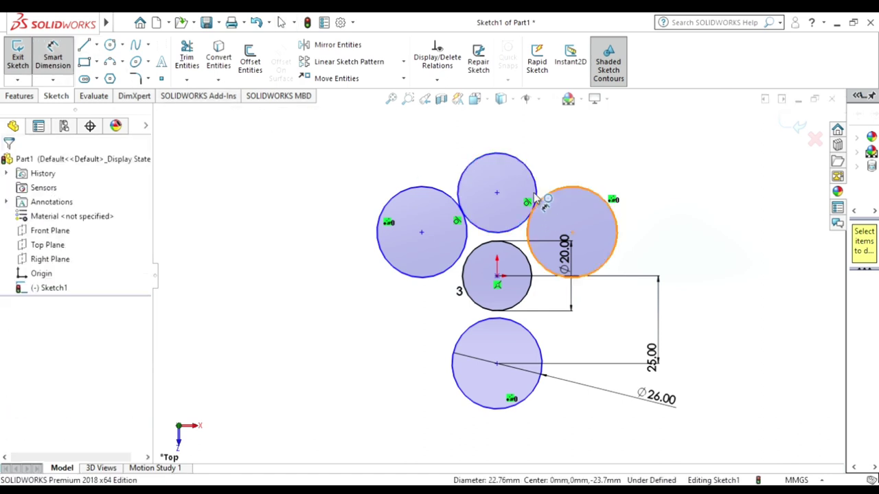
click(534, 173)
click(596, 151)
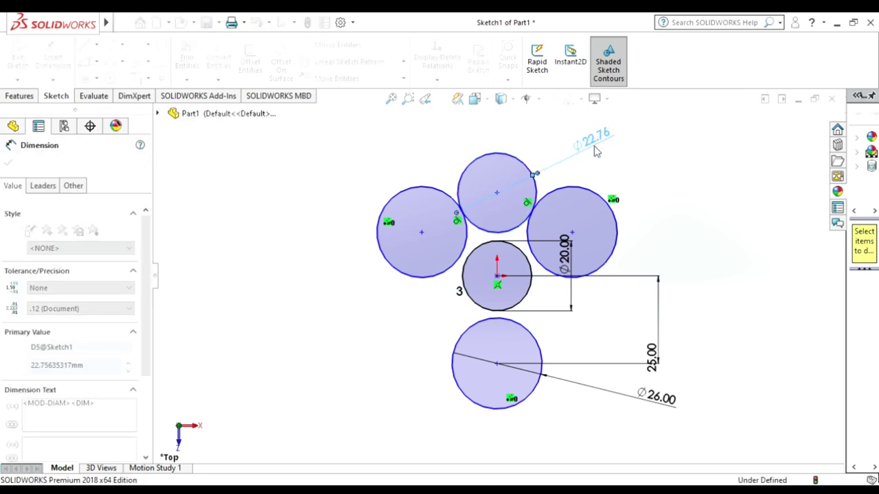
text(28)
key(Return)
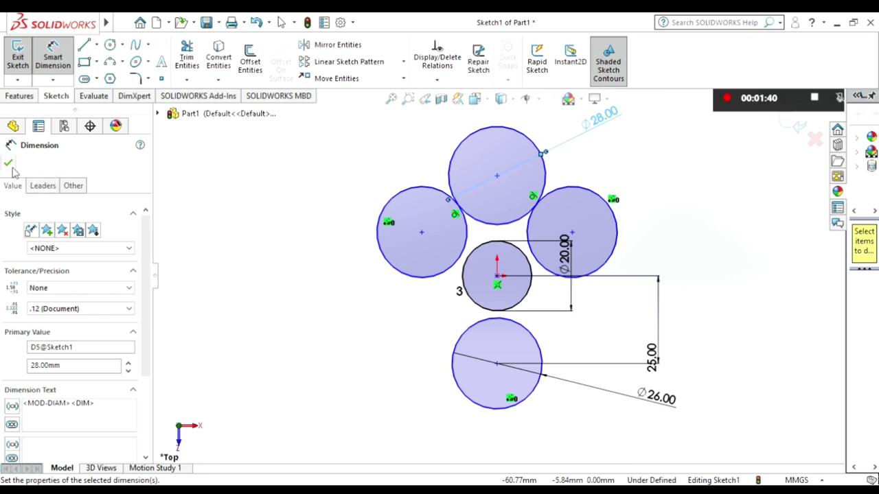
click(9, 164)
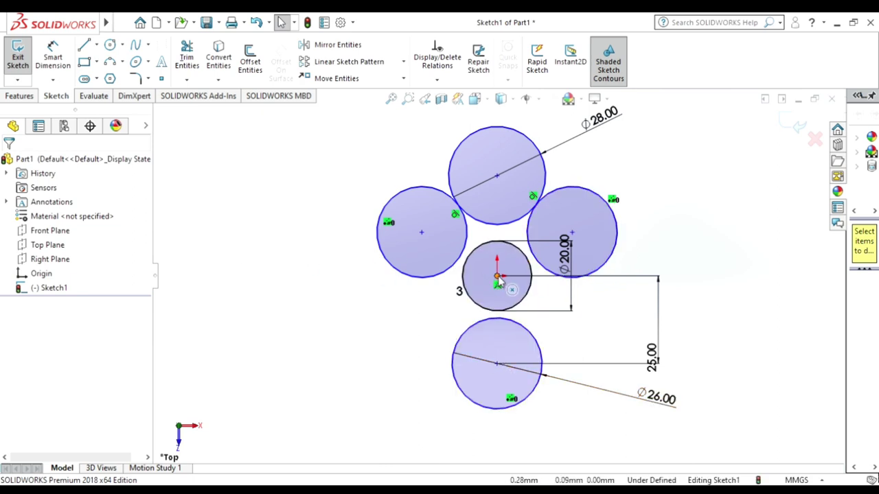
Step: Add a Vertical relation between the bottom circle's centre and the origin, undoing a trial Horizontal one
click(497, 363)
ctrl+click(500, 364)
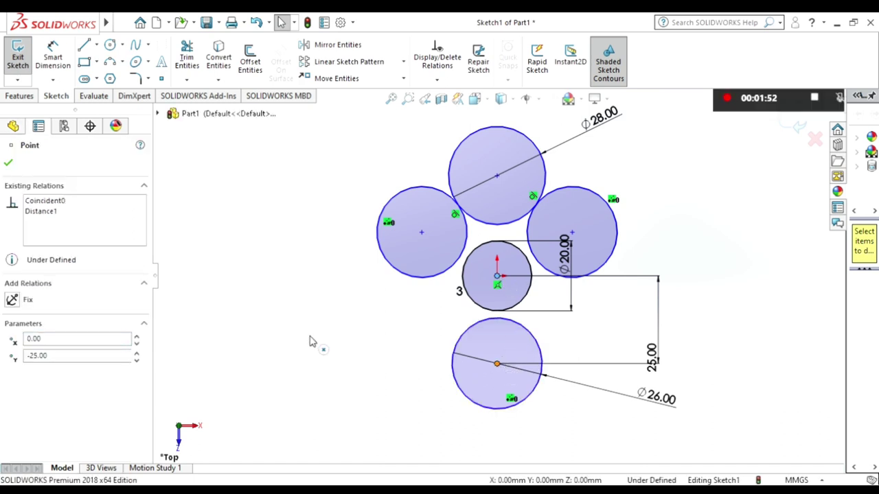
click(31, 389)
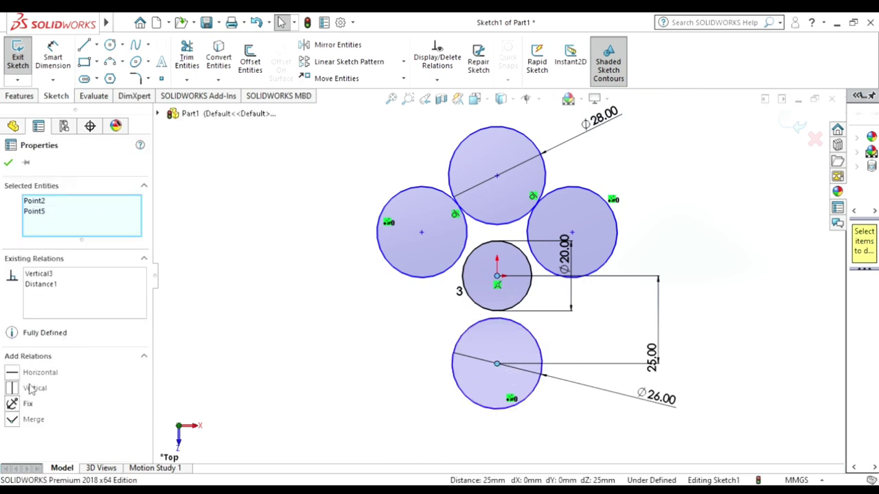
click(8, 162)
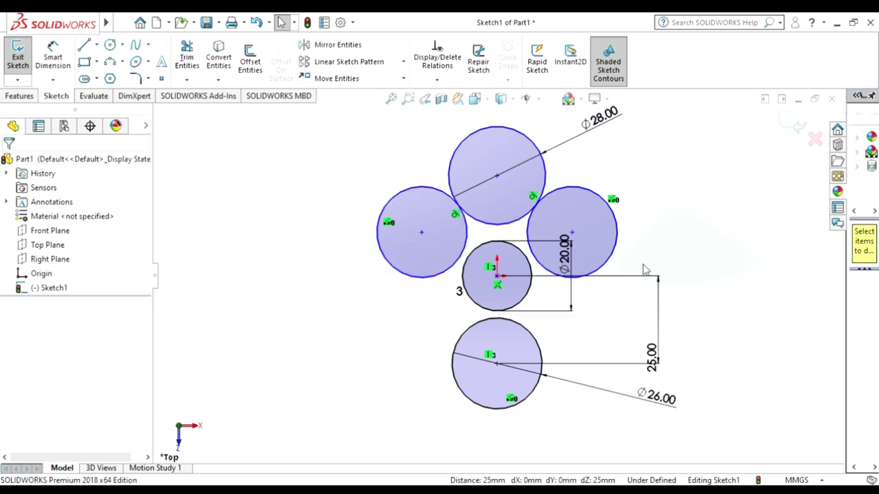
click(572, 232)
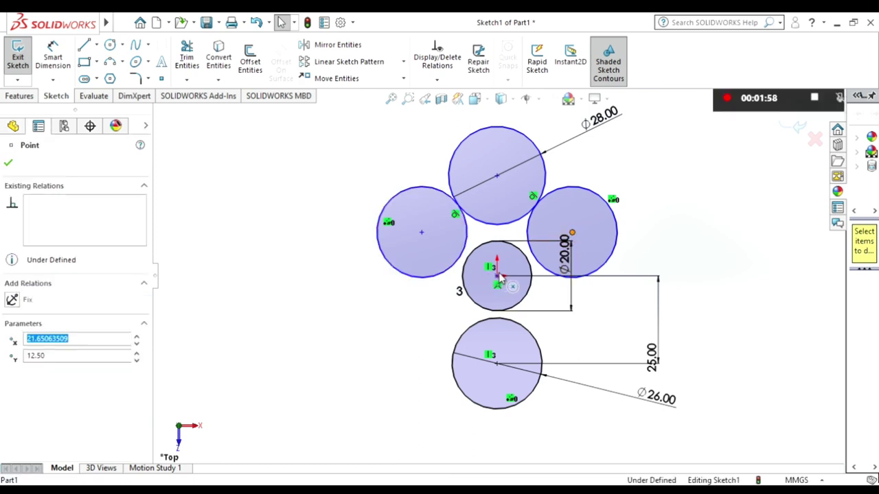
ctrl+click(496, 276)
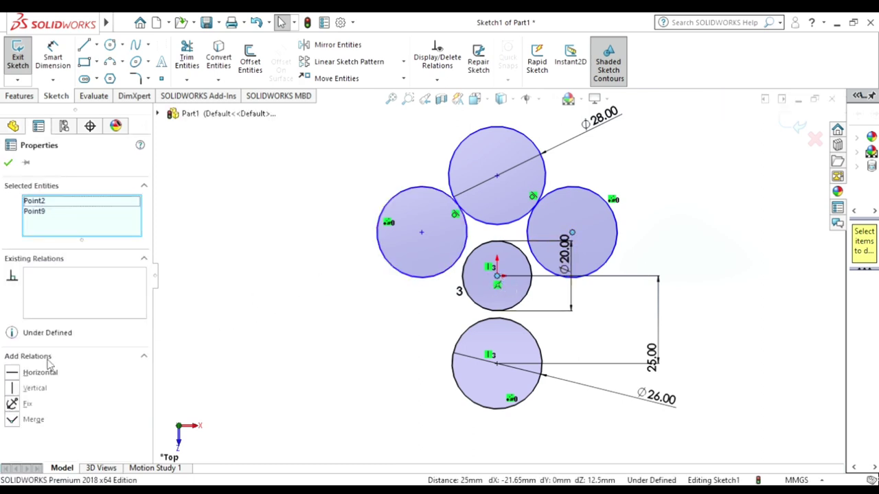
click(40, 373)
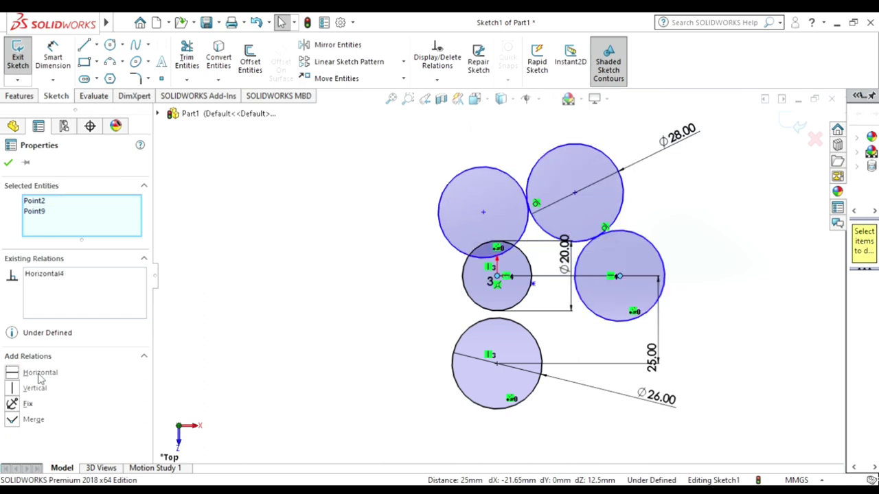
key(ctrl+z)
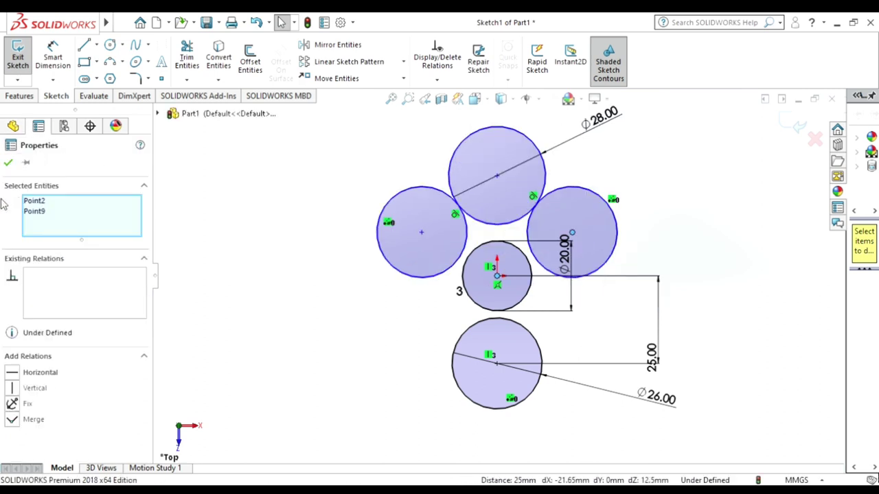
click(8, 163)
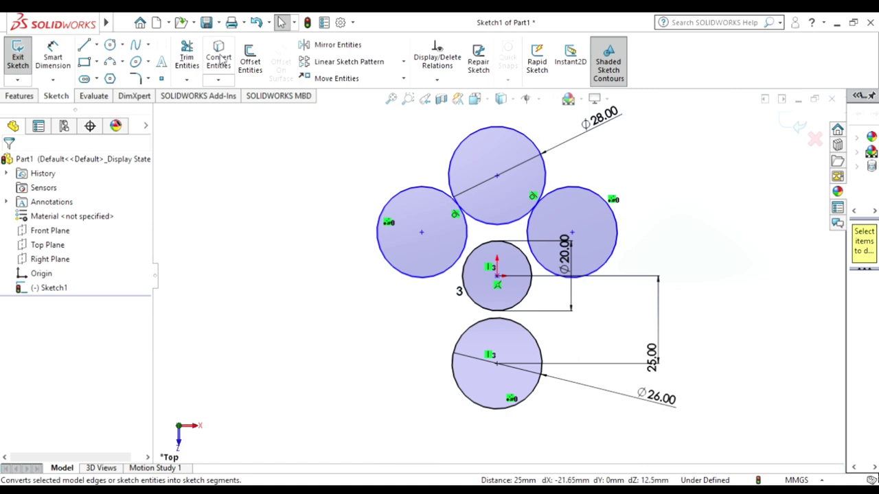
Step: Trim away the upper arc of the Ø28 mm top circle
click(185, 60)
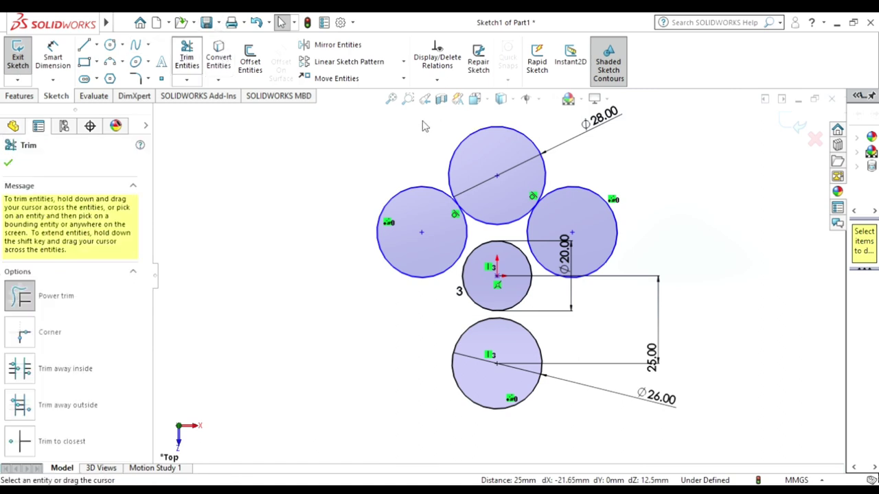
drag(467, 134, 484, 153)
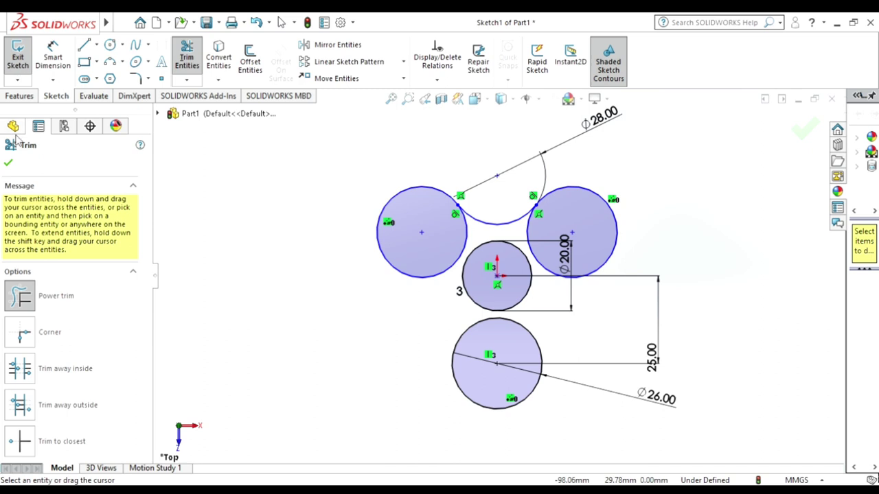
click(9, 163)
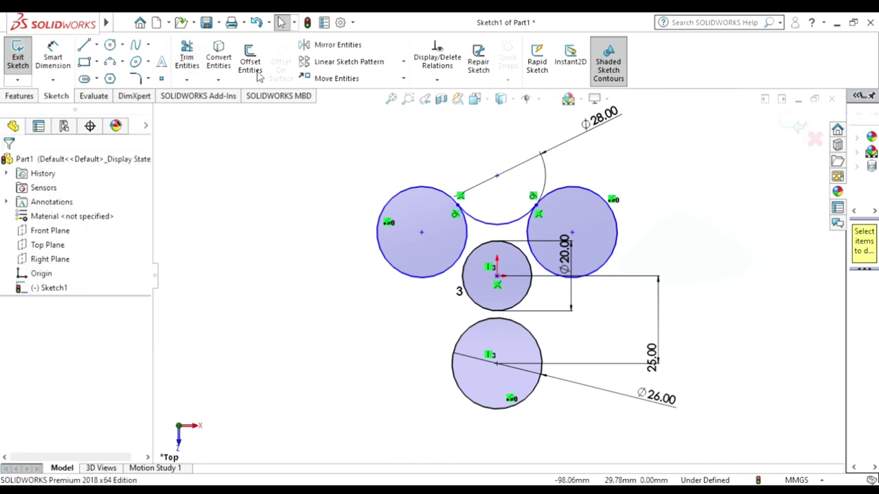
Step: Circularly pattern the bridging arc into 3 instances about the origin
click(403, 65)
click(397, 95)
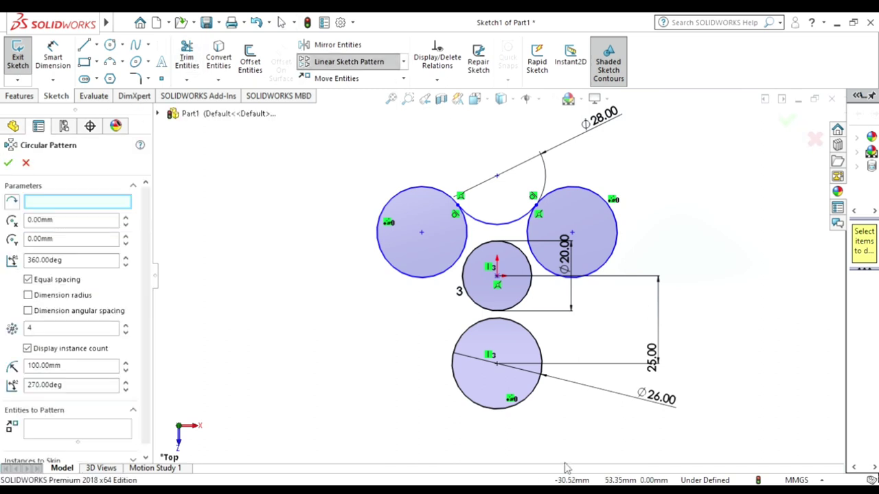
click(495, 223)
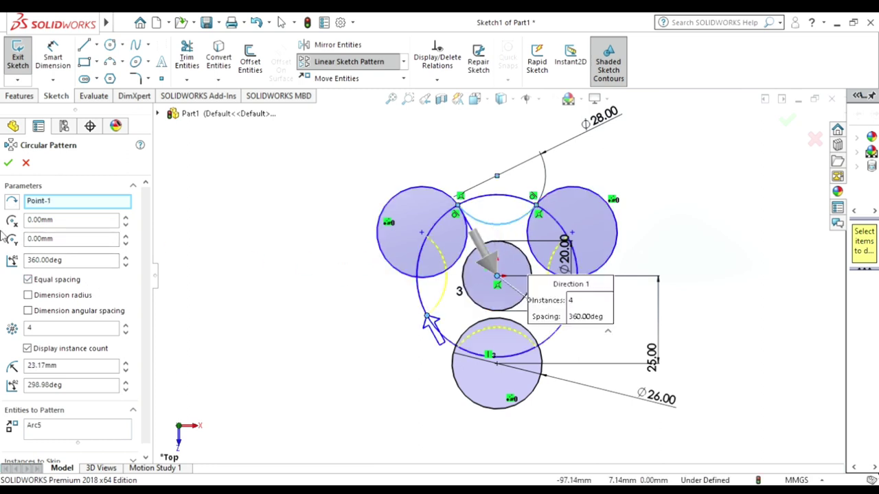
click(125, 334)
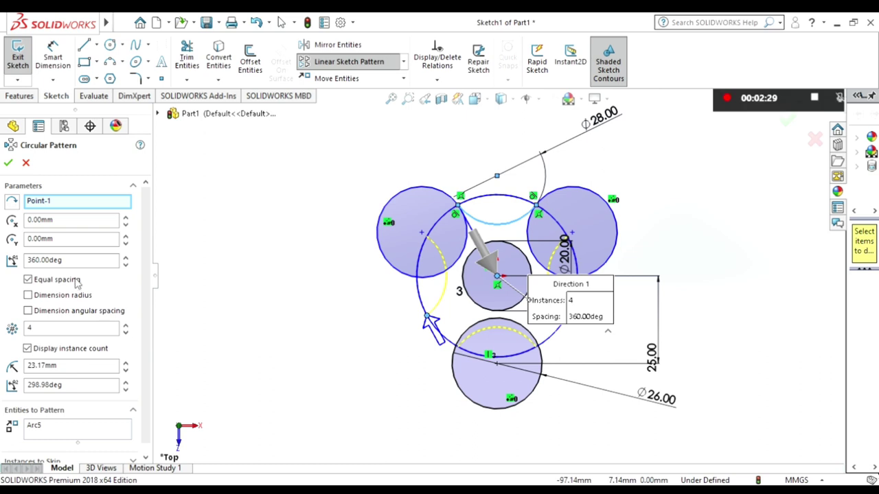
click(8, 163)
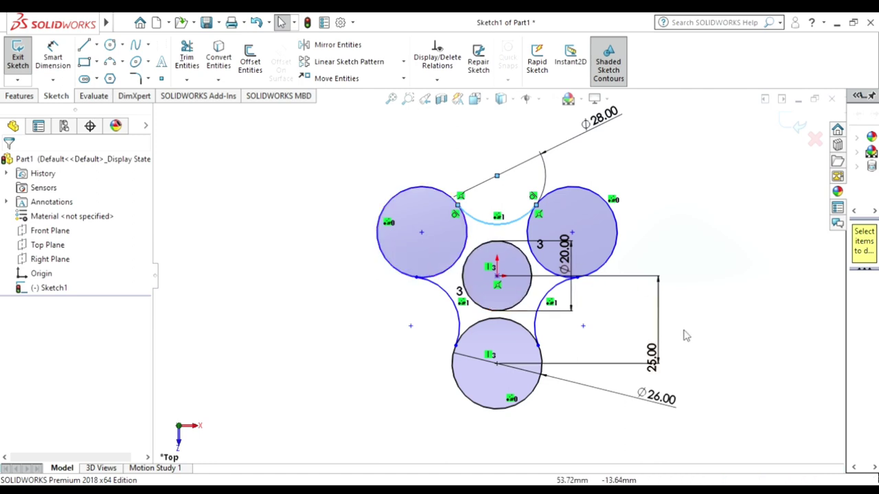
Step: Trim the inner arcs of the bottom and two upper circles into one three-lobed outline
click(191, 64)
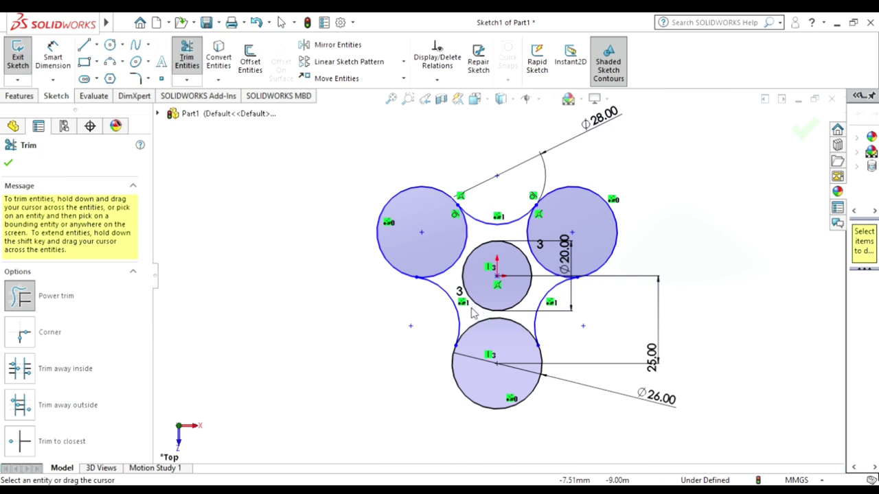
drag(484, 329, 488, 310)
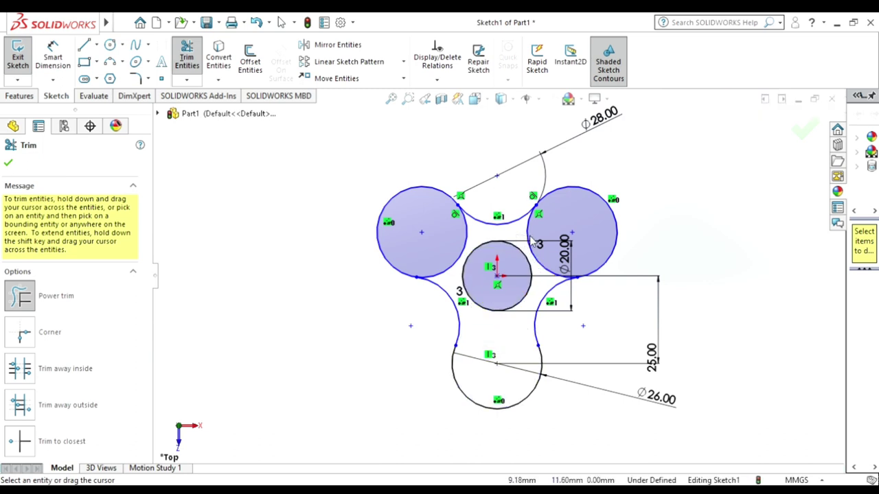
drag(530, 239, 456, 242)
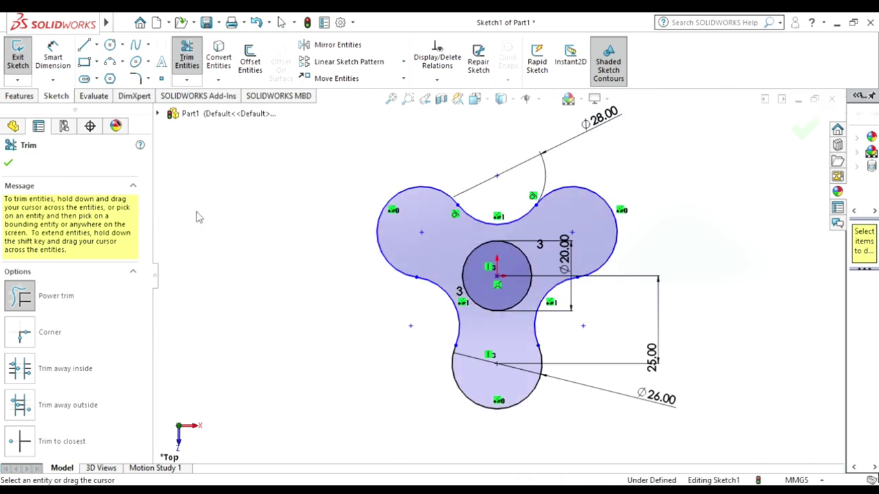
click(9, 166)
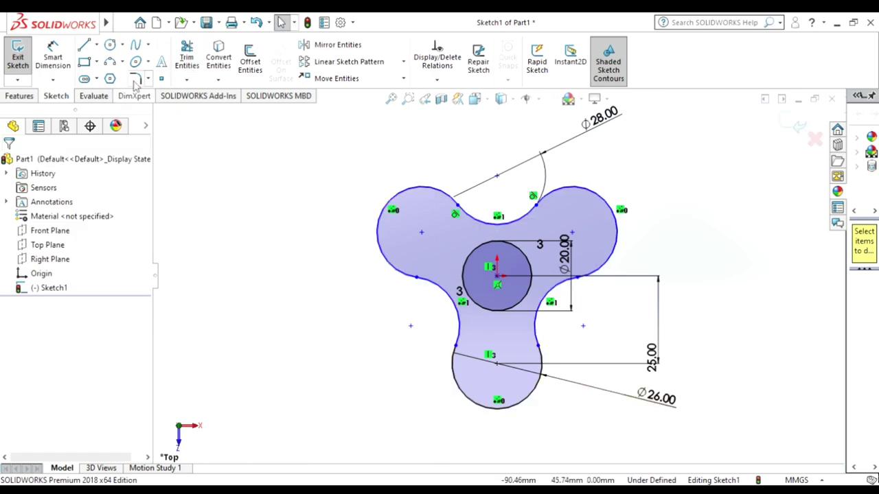
Step: Draw a small hole circle in the left lobe and dimension it to Ø10 mm
click(421, 232)
click(431, 231)
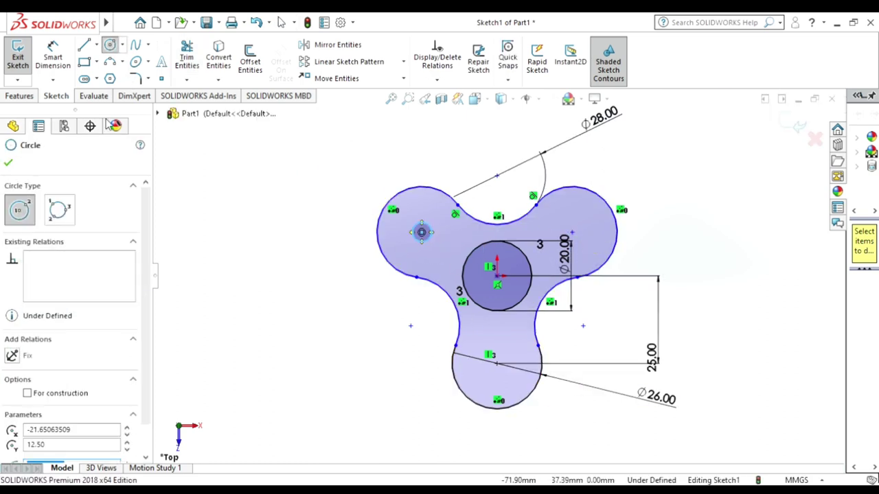
click(9, 163)
click(53, 59)
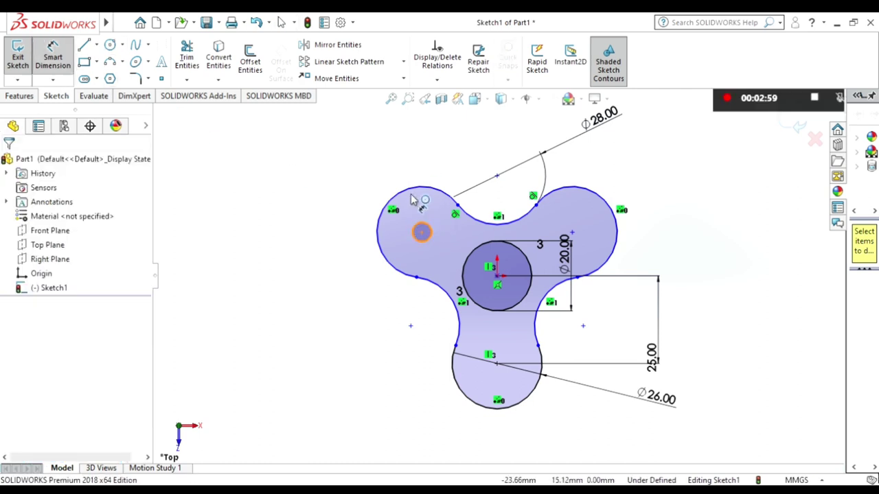
click(419, 230)
click(394, 156)
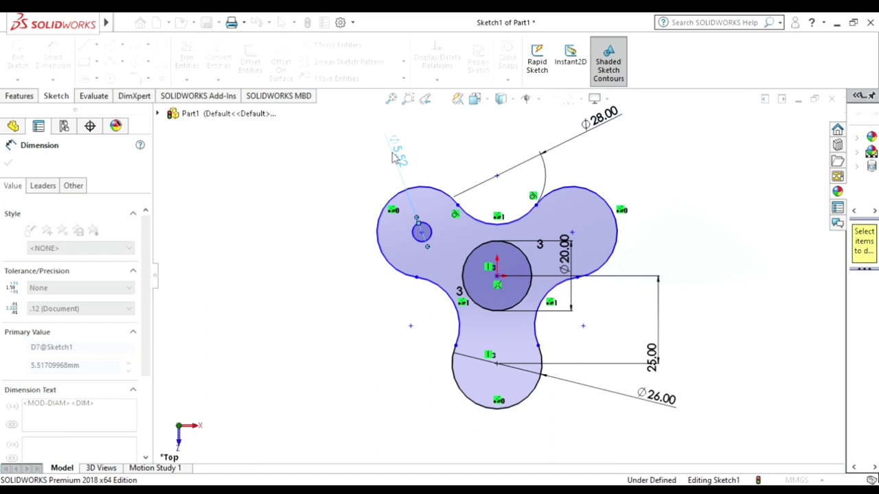
click(393, 157)
text(10)
key(Return)
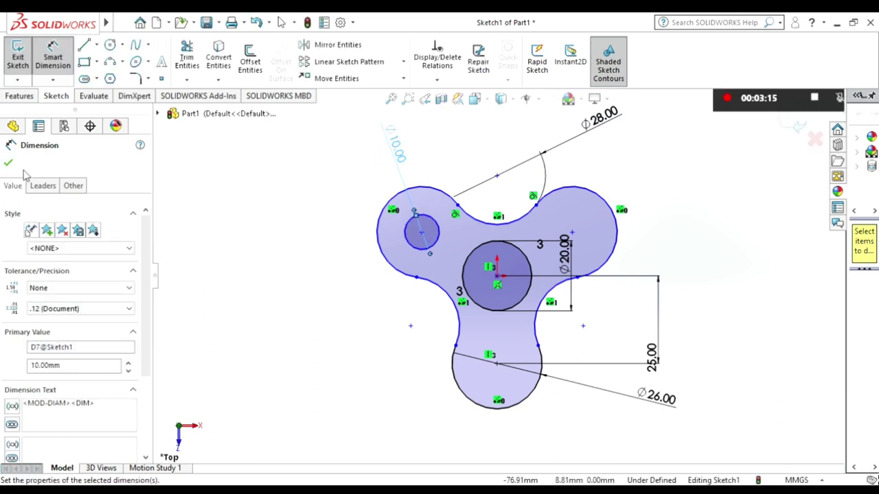
click(8, 165)
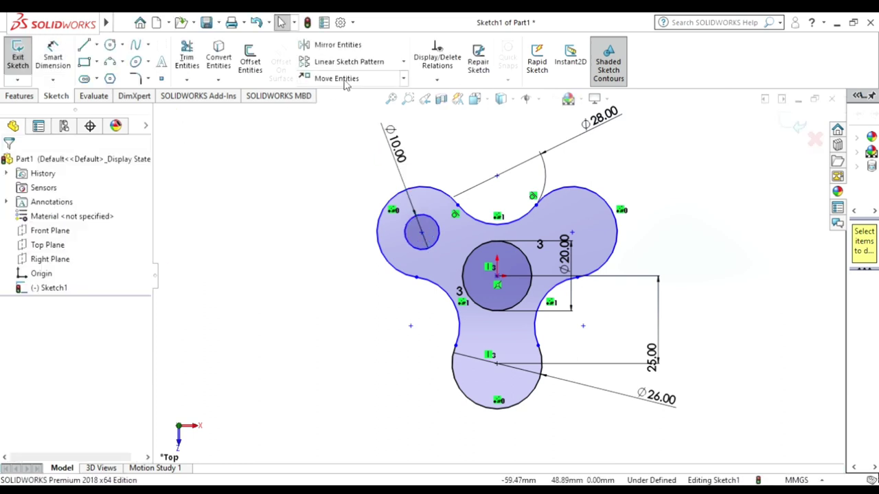
Step: Circularly pattern the Ø10 mm hole into 3 instances, one per lobe
click(403, 63)
click(402, 95)
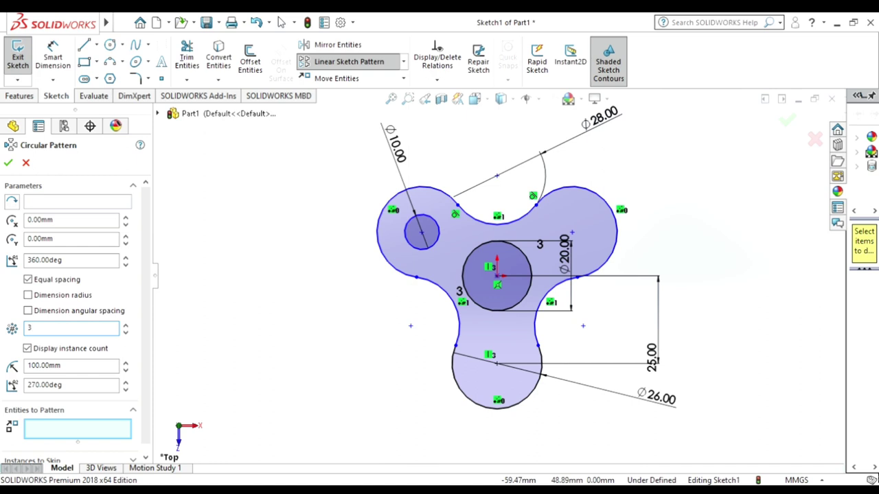
click(419, 228)
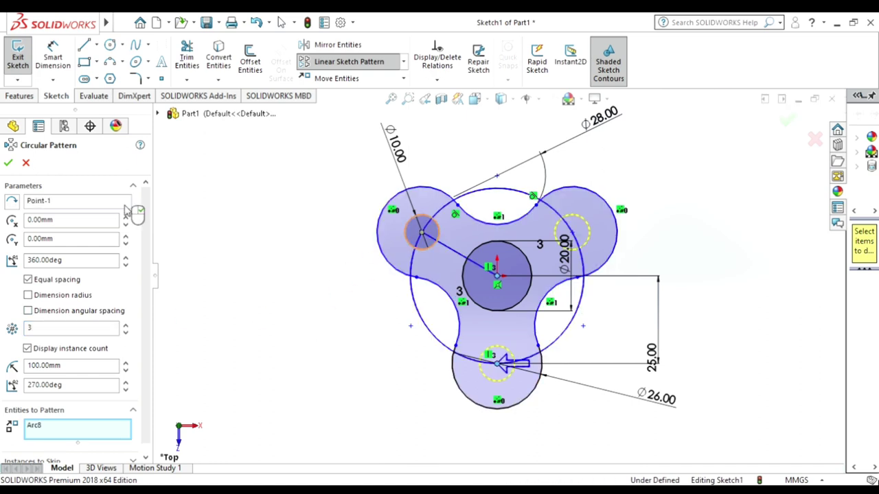
click(9, 163)
click(18, 56)
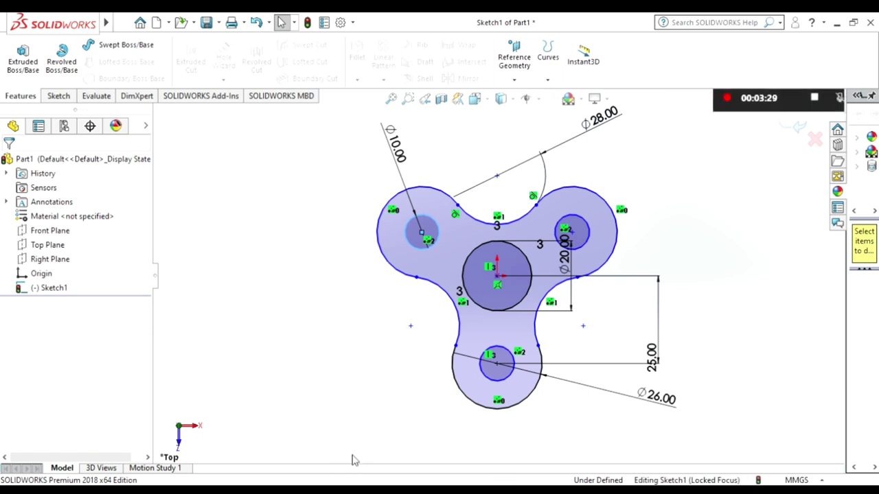
Step: Select the spinner's concave and outer outline arcs plus the top-right hole
drag(352, 453, 644, 136)
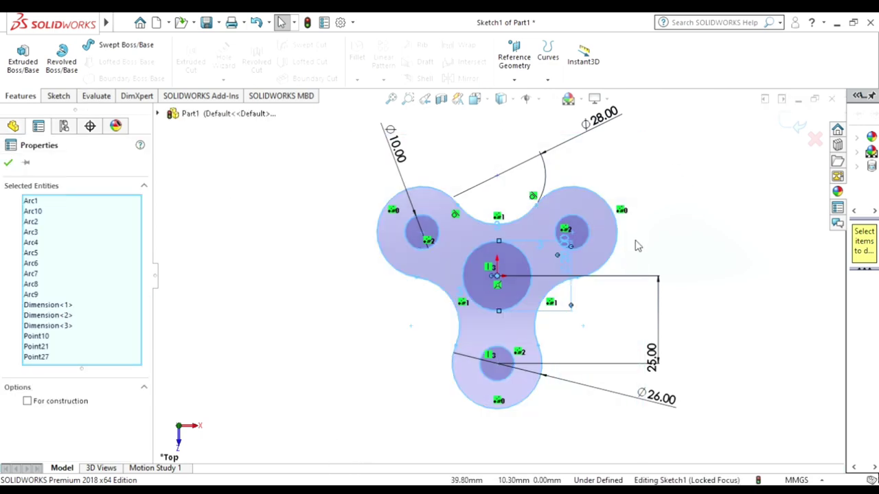
click(532, 440)
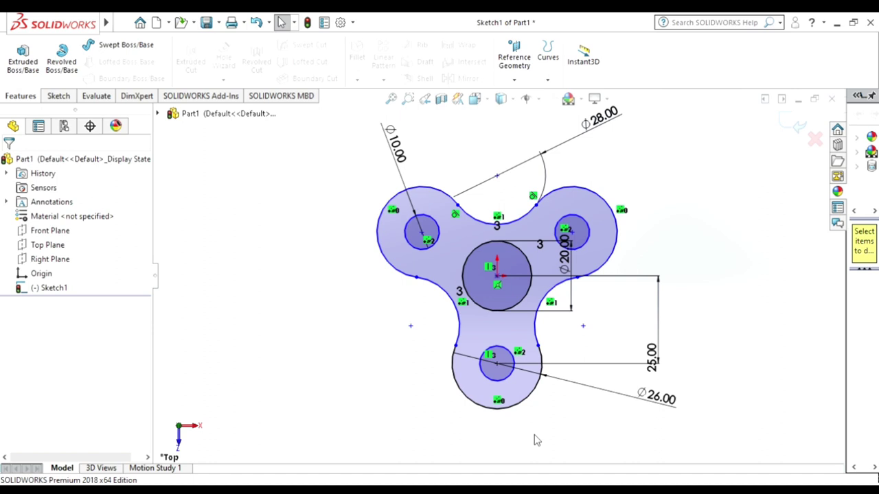
click(538, 334)
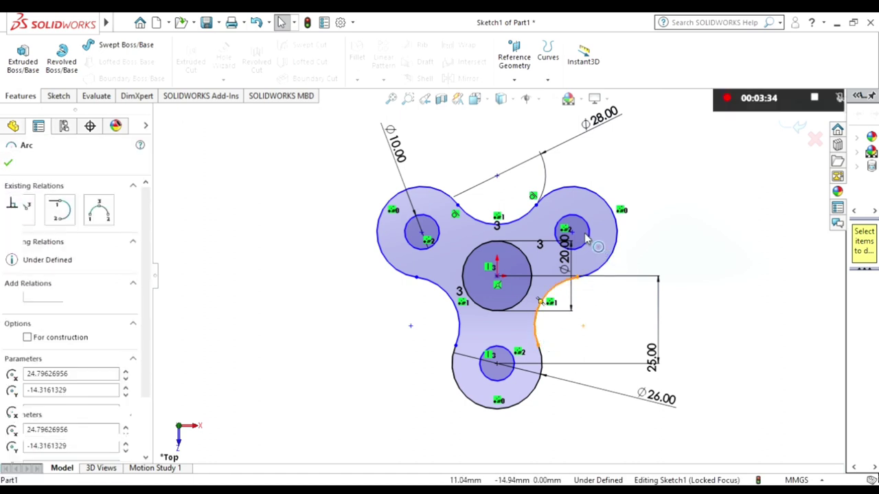
click(592, 210)
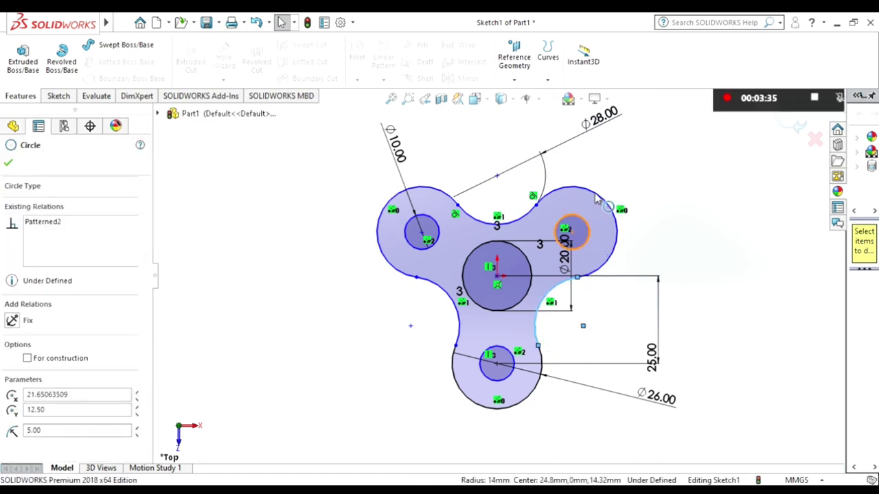
ctrl+click(594, 201)
click(595, 204)
ctrl+click(598, 220)
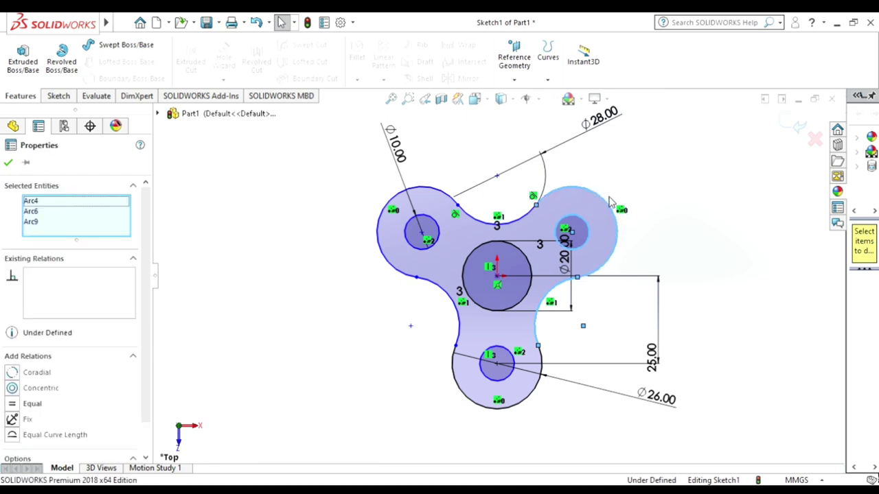
click(496, 221)
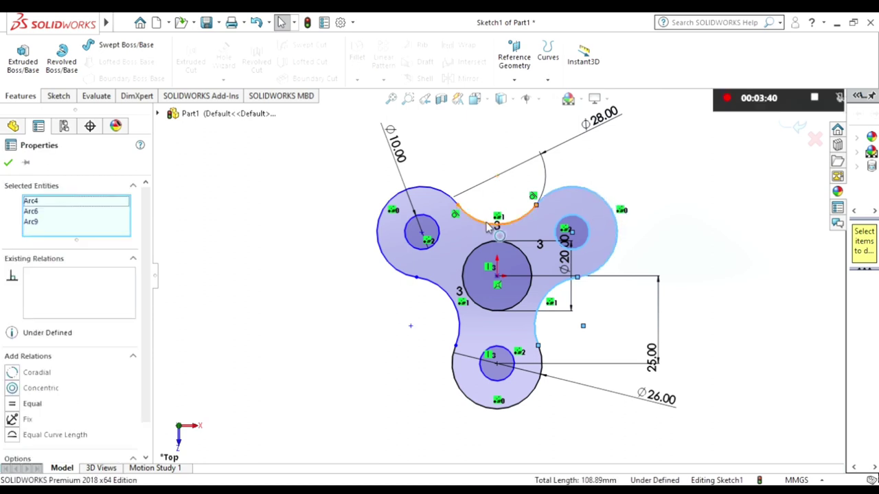
ctrl+click(422, 194)
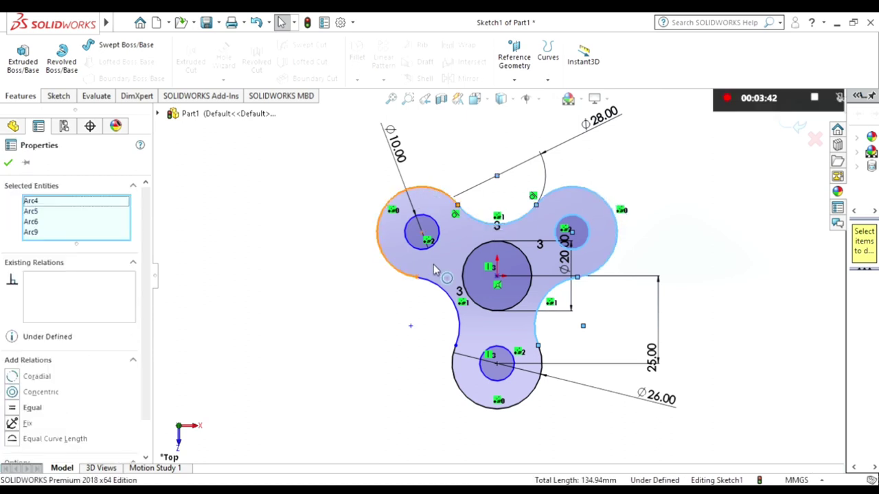
ctrl+click(441, 296)
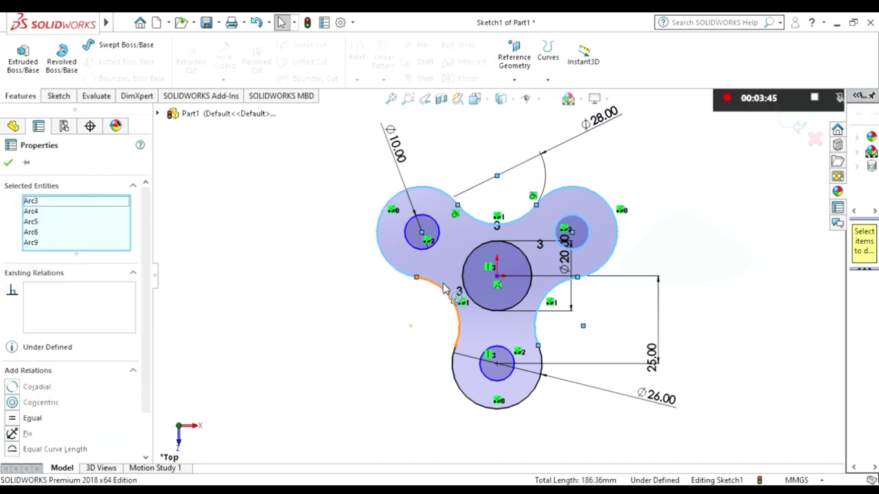
Step: Add the remaining holes and bottom curves, then auto-calculate full definition, adding an 11.23 mm dimension
ctrl+click(435, 244)
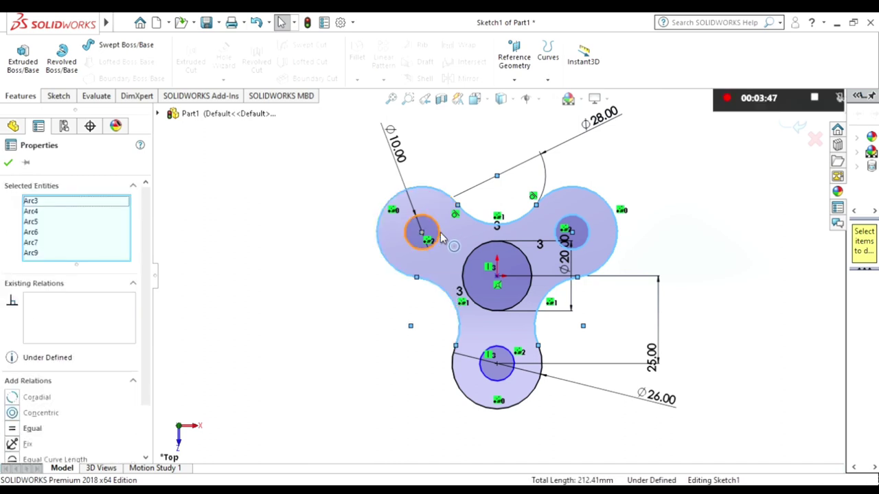
ctrl+click(504, 358)
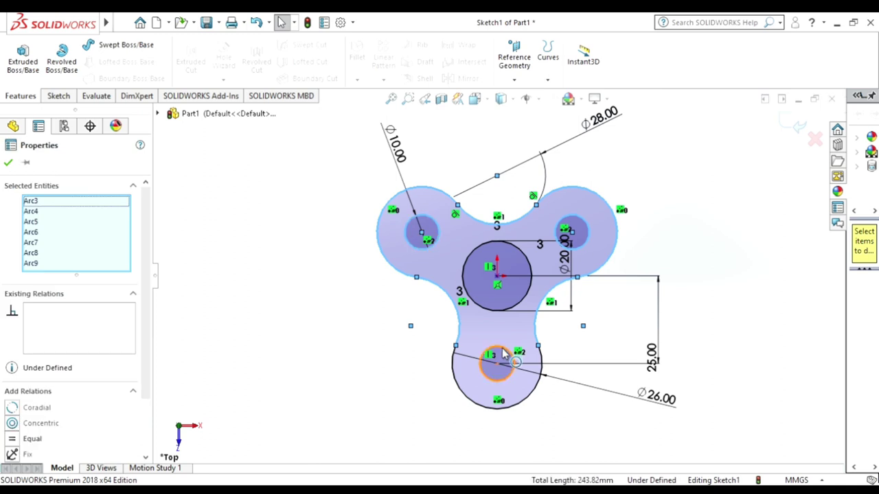
click(489, 355)
ctrl+click(494, 348)
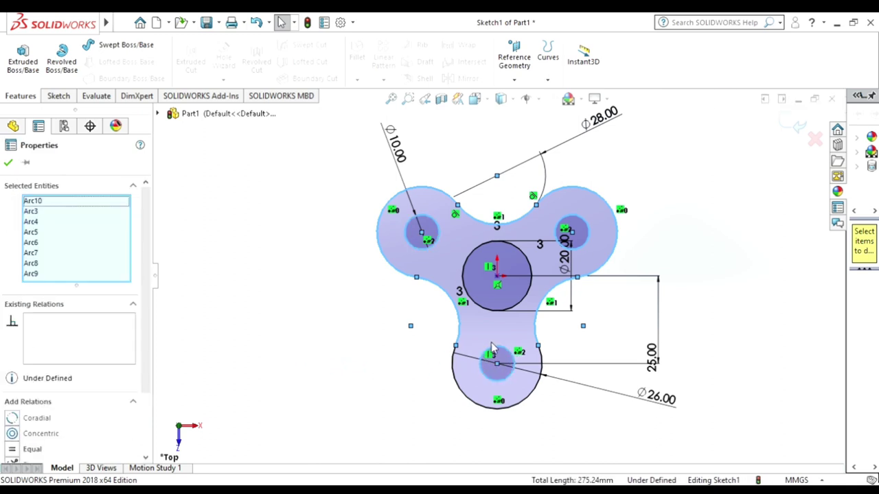
ctrl+click(494, 348)
ctrl+click(495, 348)
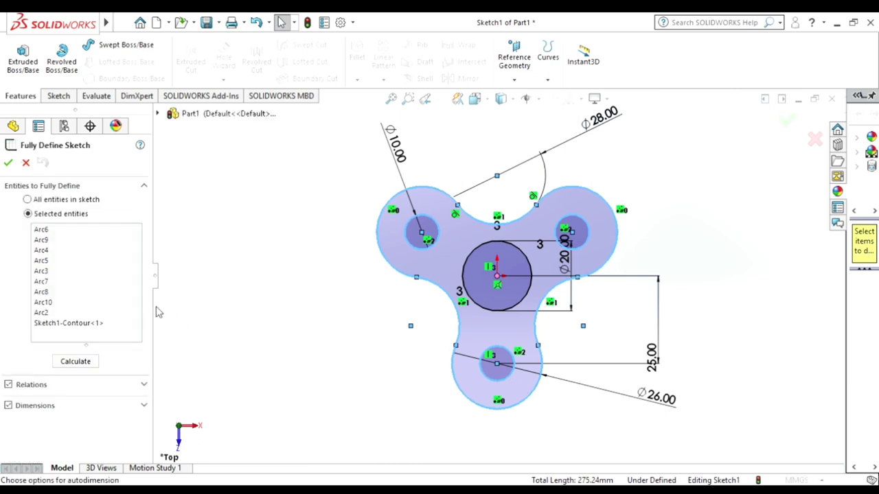
click(78, 364)
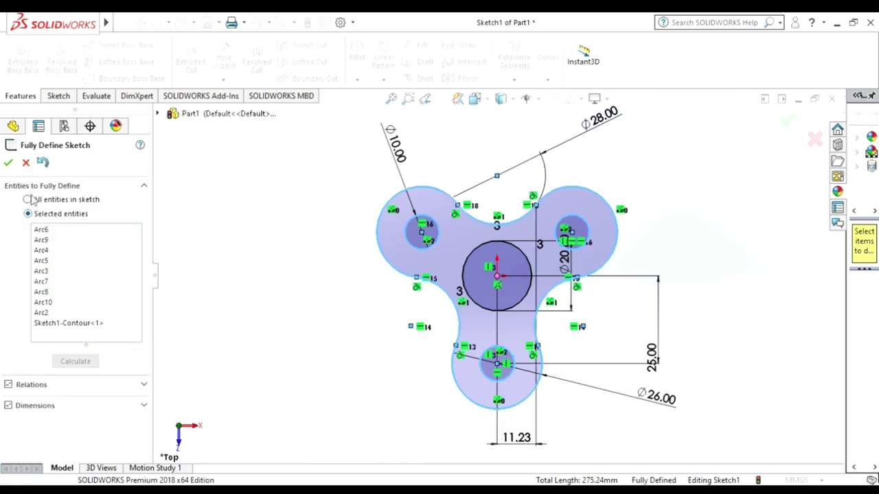
click(8, 163)
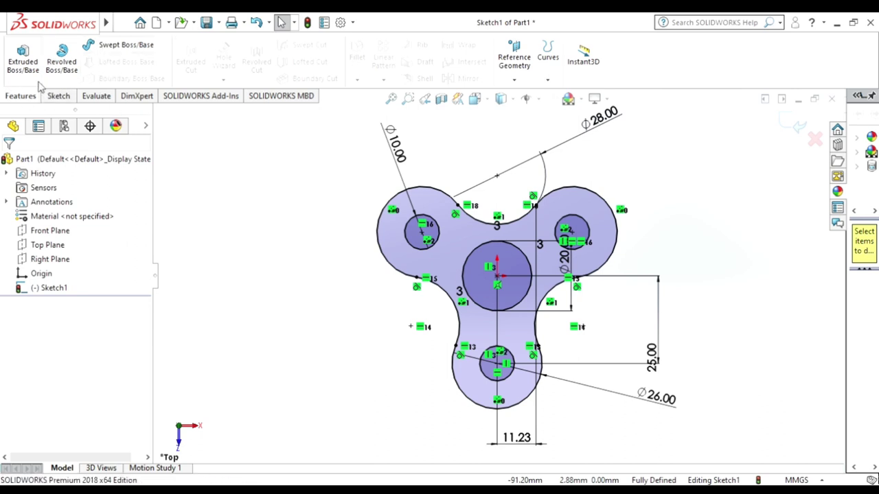
Step: Extrude the spinner sketch 8 mm Mid Plane into Boss-Extrude1, then view the top face normal
click(29, 73)
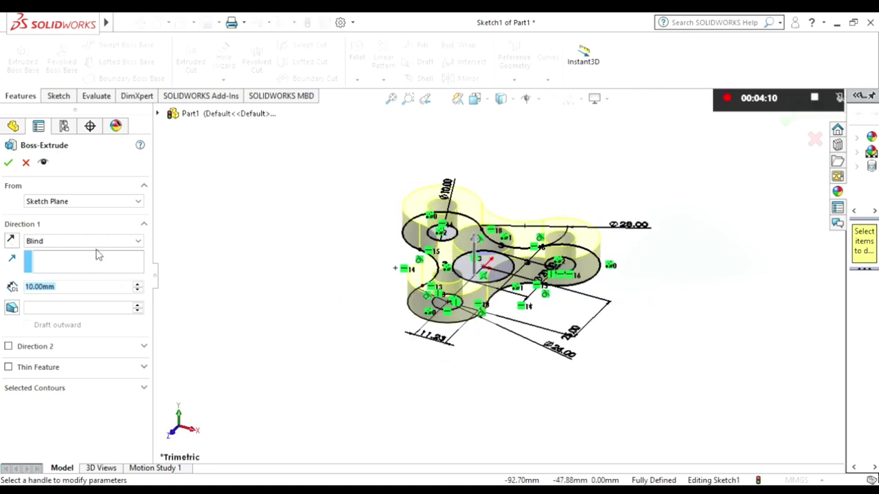
click(100, 241)
click(107, 296)
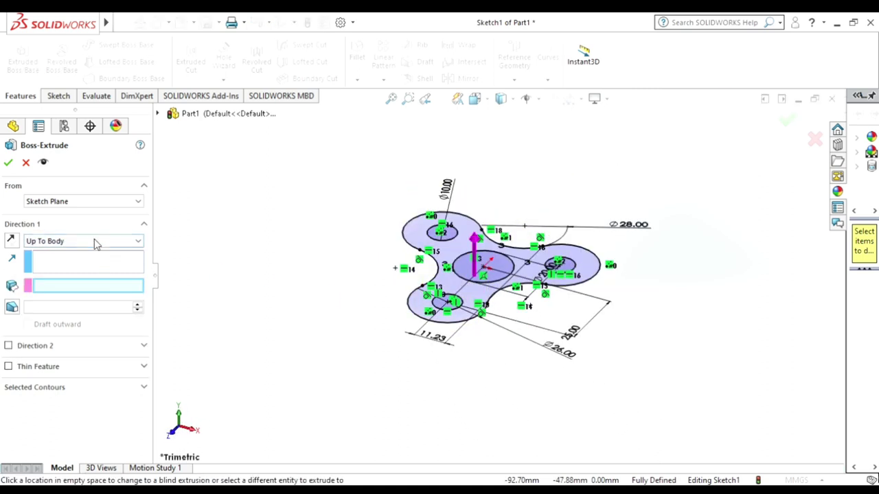
key(Down)
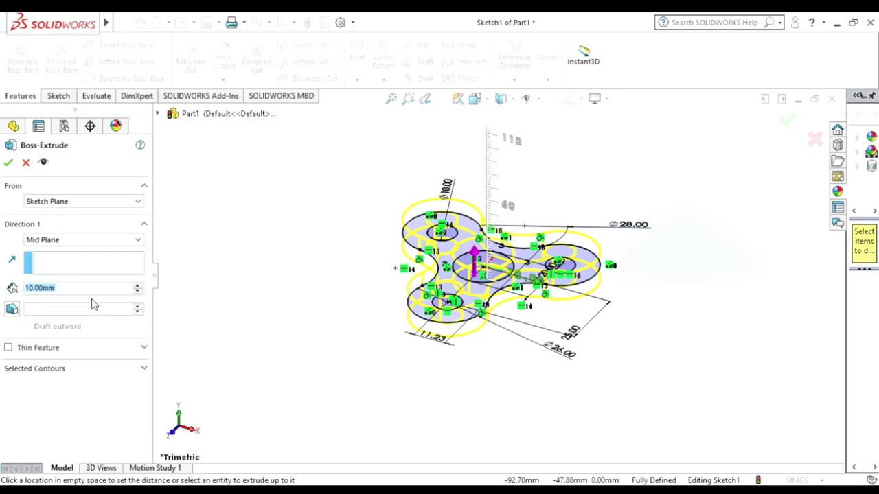
key(Return)
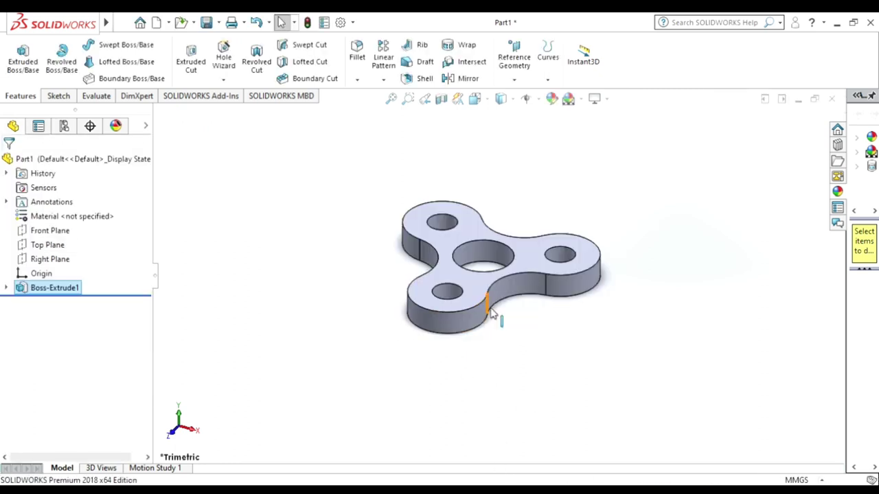
click(474, 287)
key(ctrl+8)
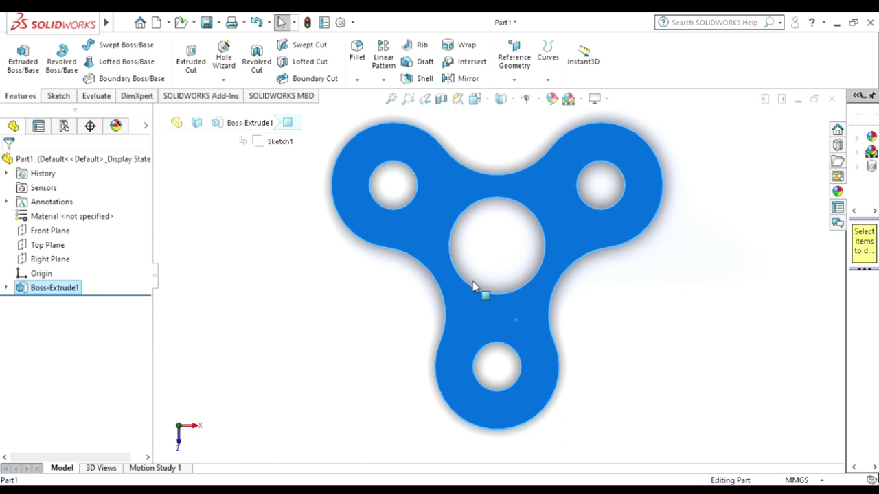
Step: Sketch a circle in the upper-left hole on the top face and dimension it Ø12 mm
click(58, 96)
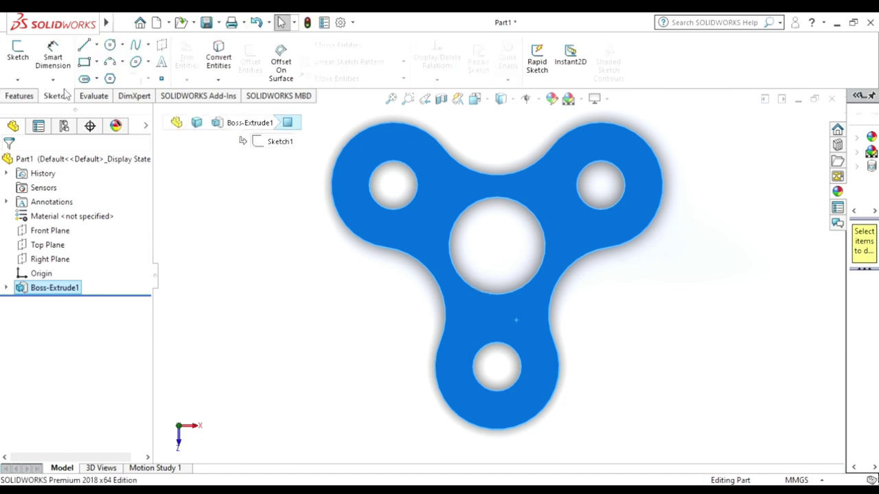
click(110, 46)
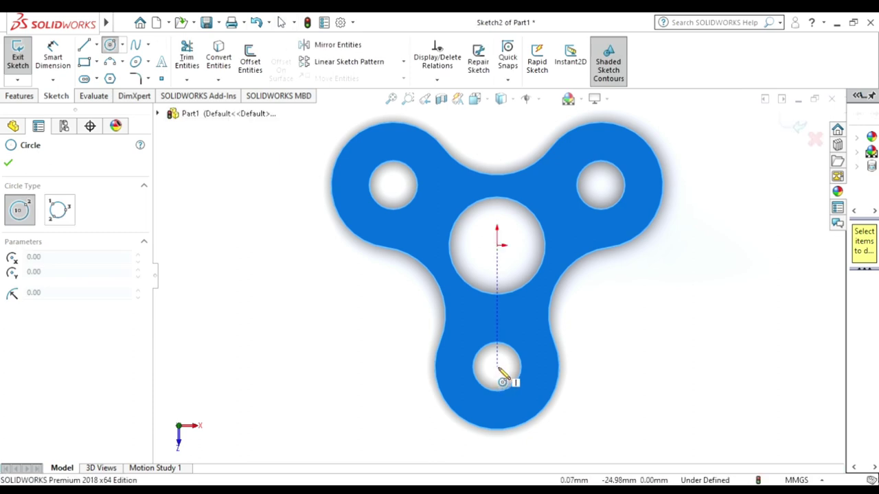
click(393, 185)
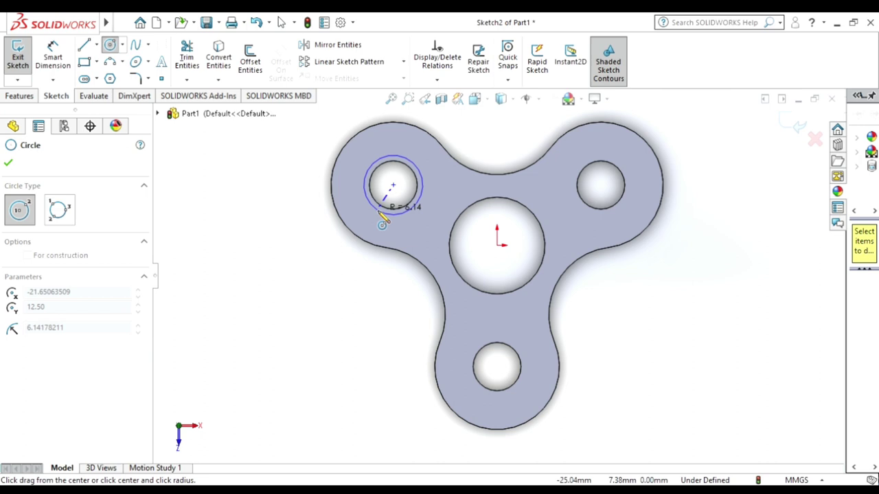
click(381, 214)
key(Escape)
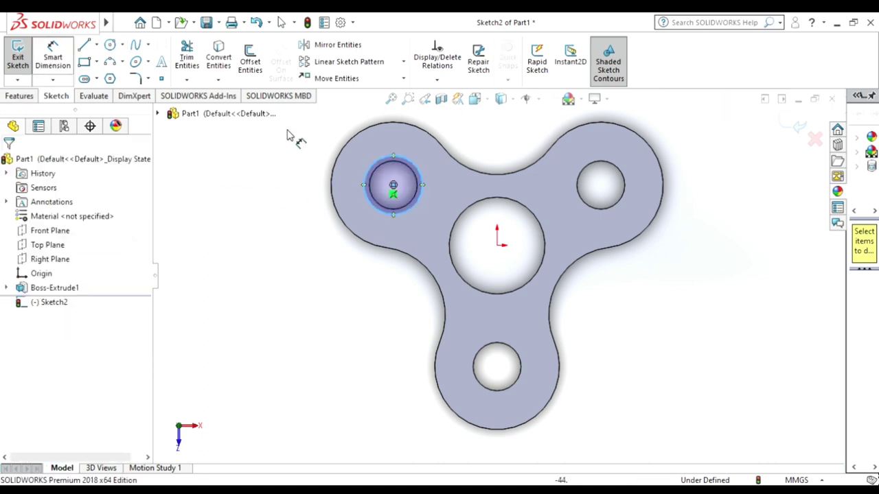
click(374, 167)
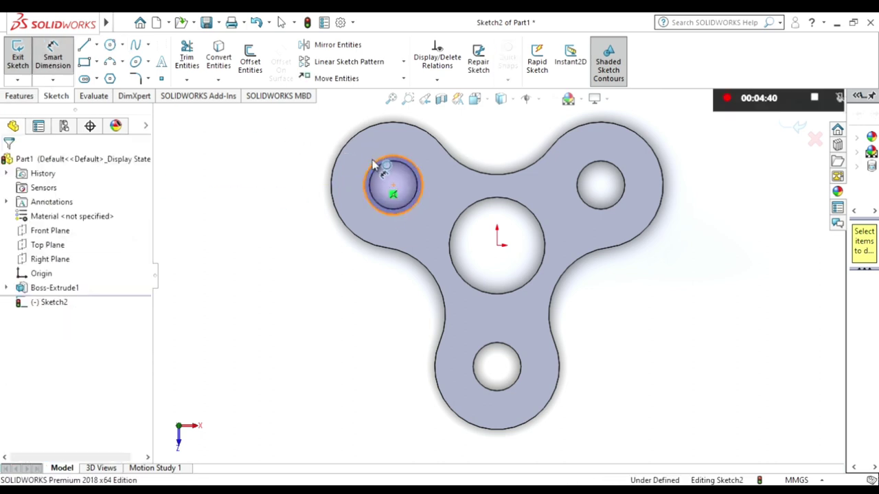
click(258, 204)
click(258, 205)
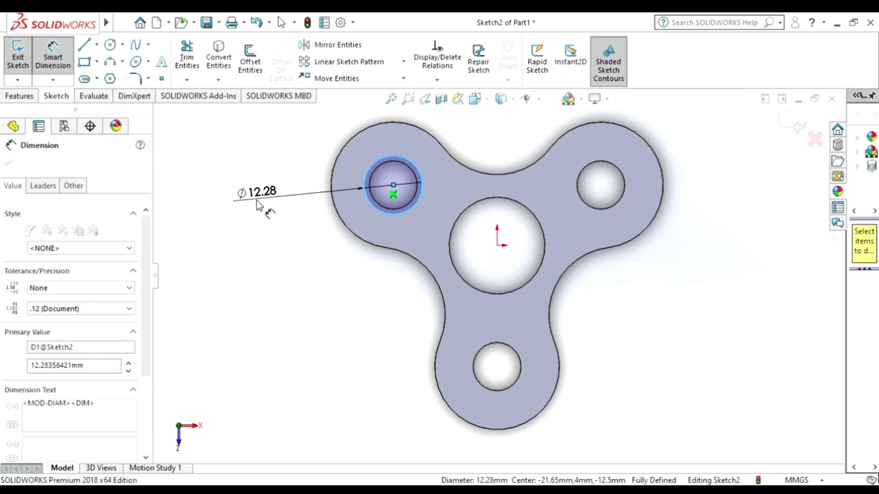
text(12)
key(Return)
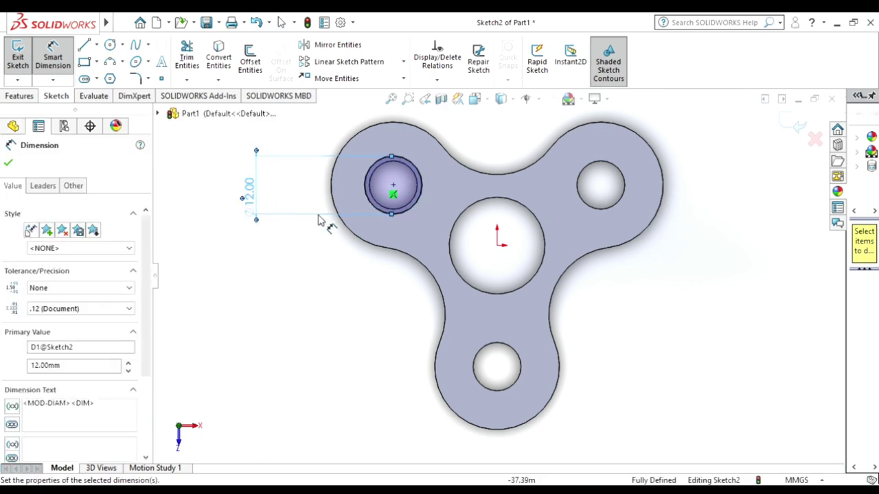
Step: Draw concentric ring circles around the upper-left hole's centre
middle_drag(332, 289, 227, 155)
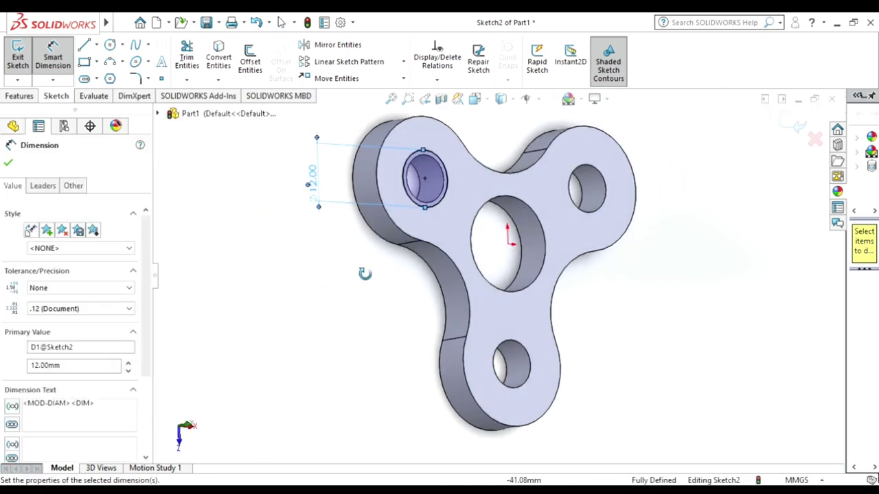
click(109, 44)
mouse_move(281, 200)
middle_down()
mouse_move(332, 265)
mouse_move(364, 227)
middle_up()
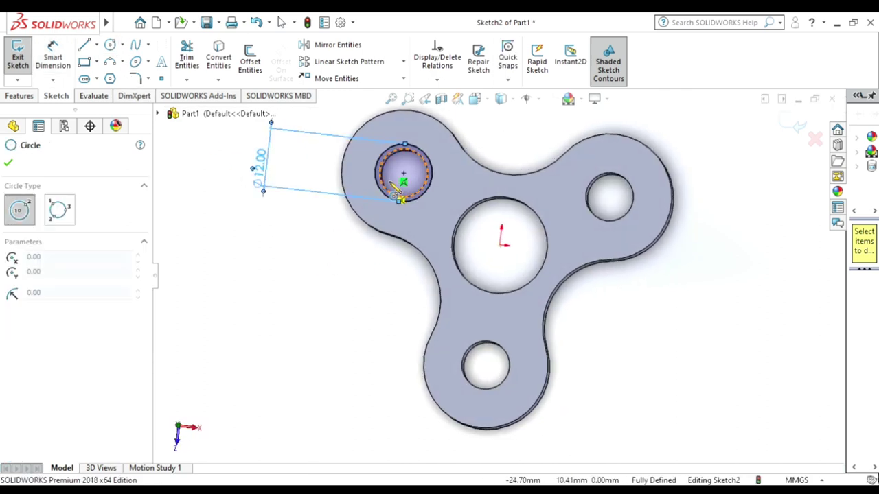
click(403, 174)
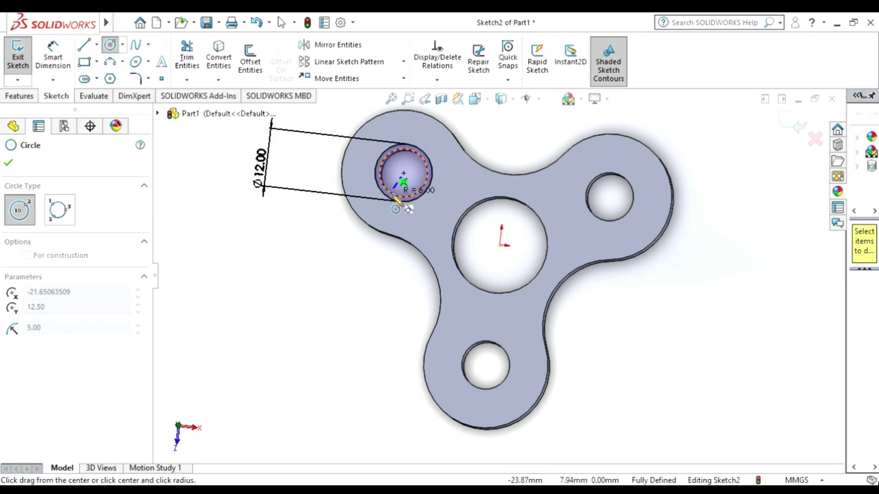
click(401, 199)
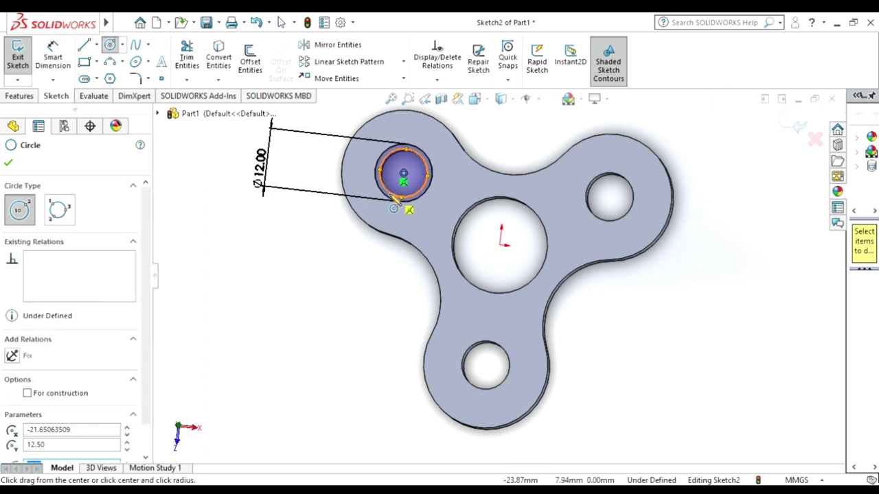
click(5, 166)
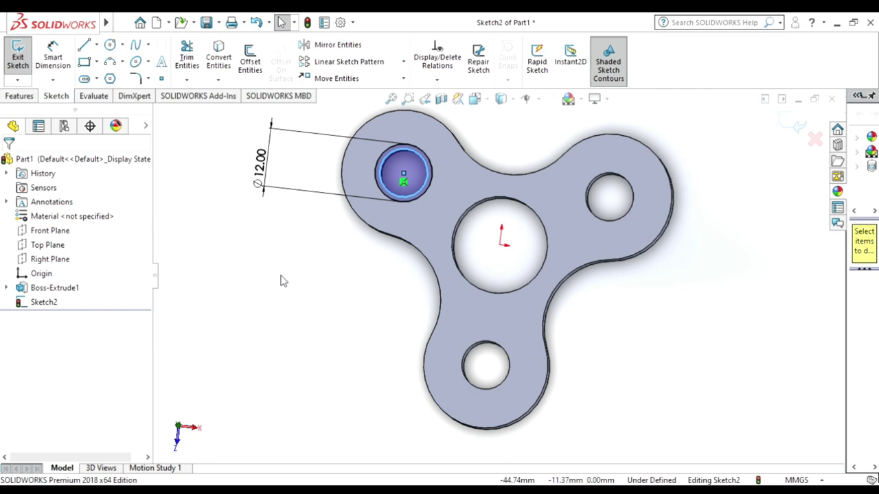
click(109, 44)
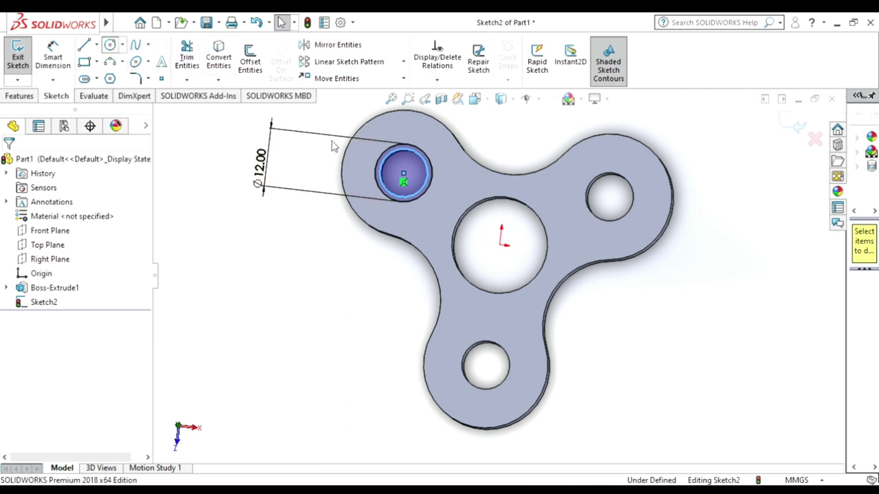
click(403, 174)
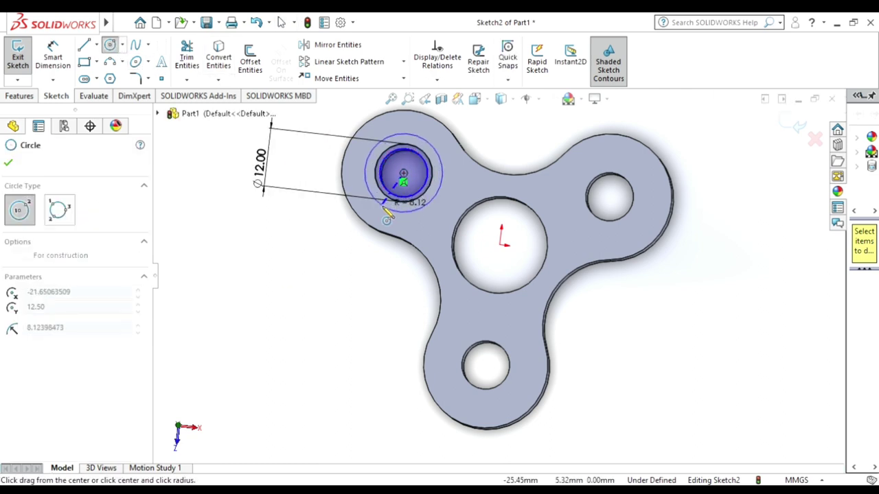
click(379, 209)
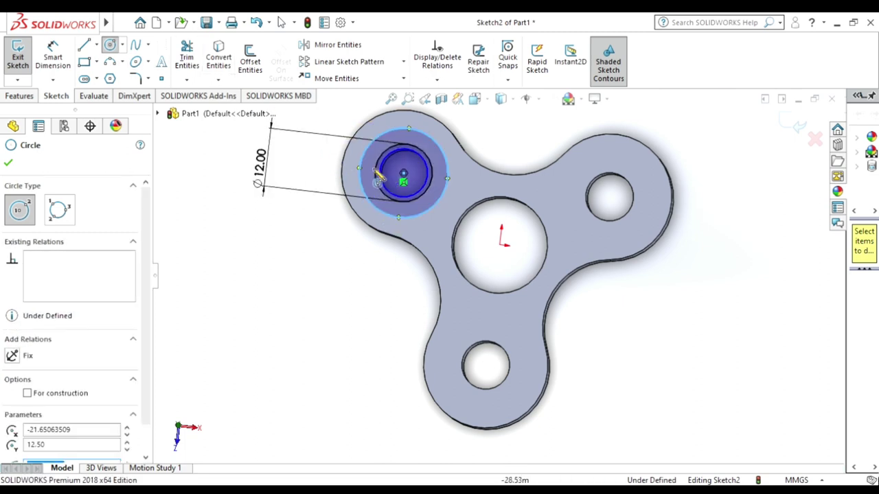
click(403, 175)
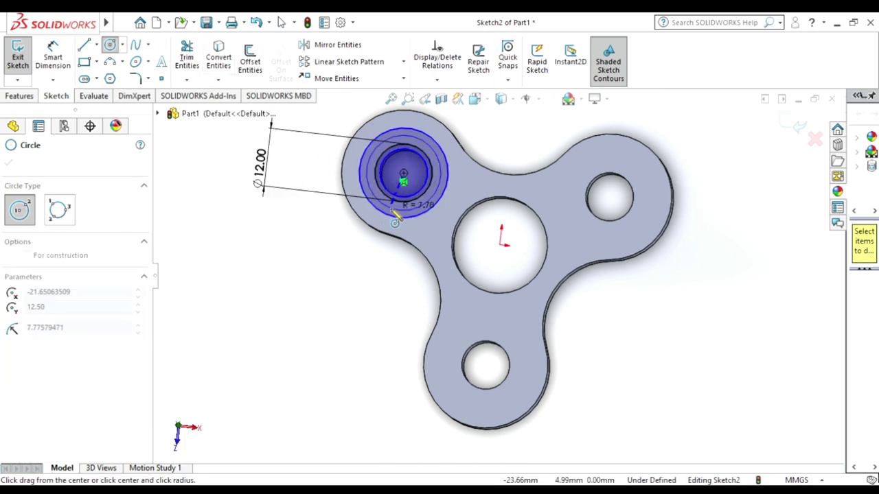
click(365, 170)
Step: Dimension the outer ring circle Ø20 mm and the inner ring circle Ø18 mm
click(53, 57)
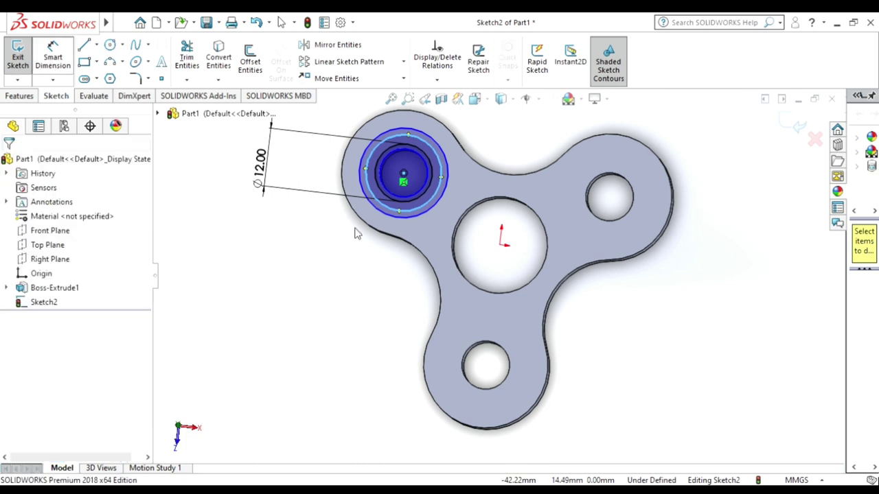
click(426, 221)
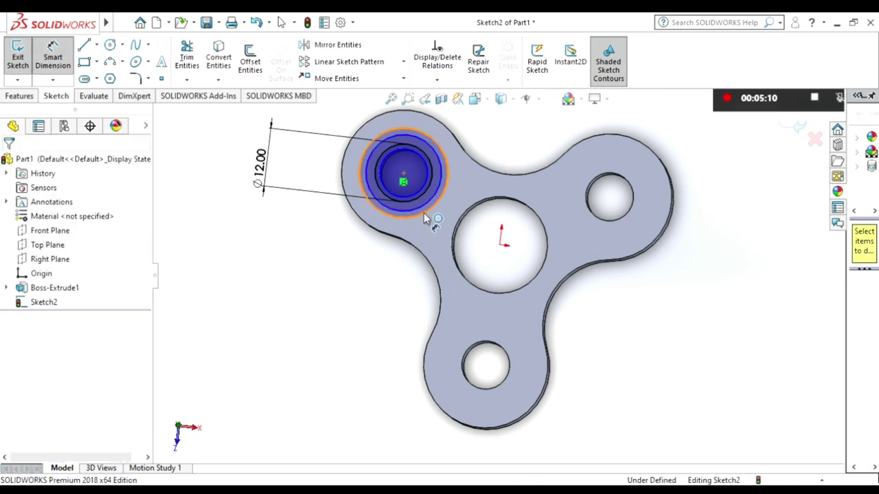
click(324, 269)
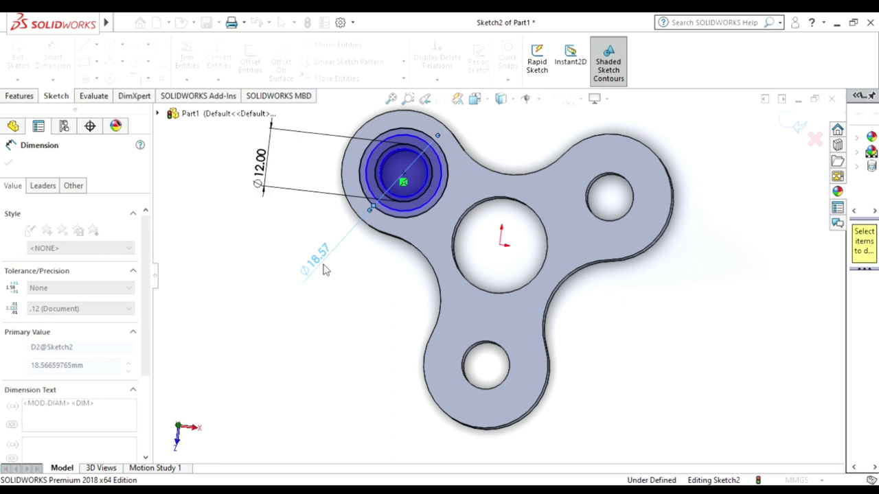
key(Return)
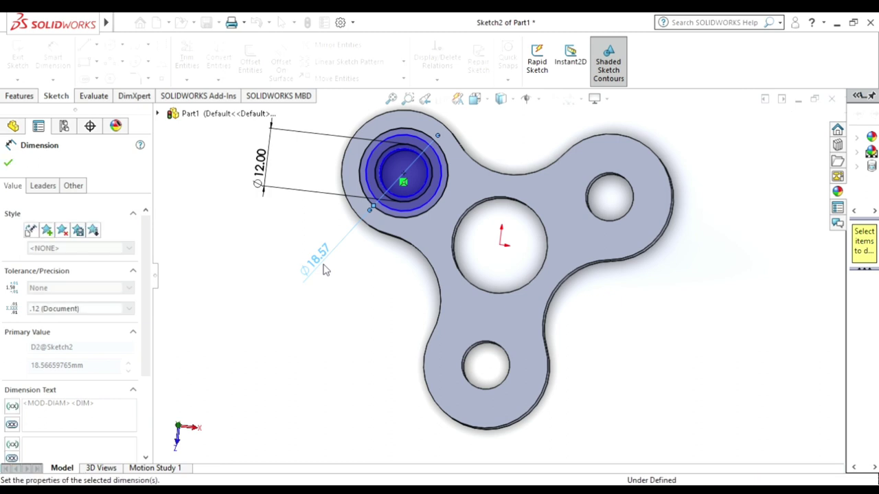
click(393, 209)
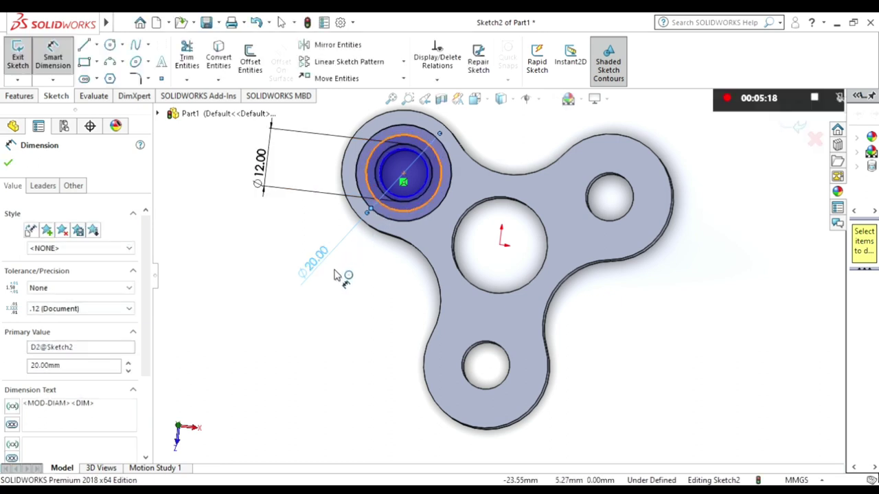
click(330, 279)
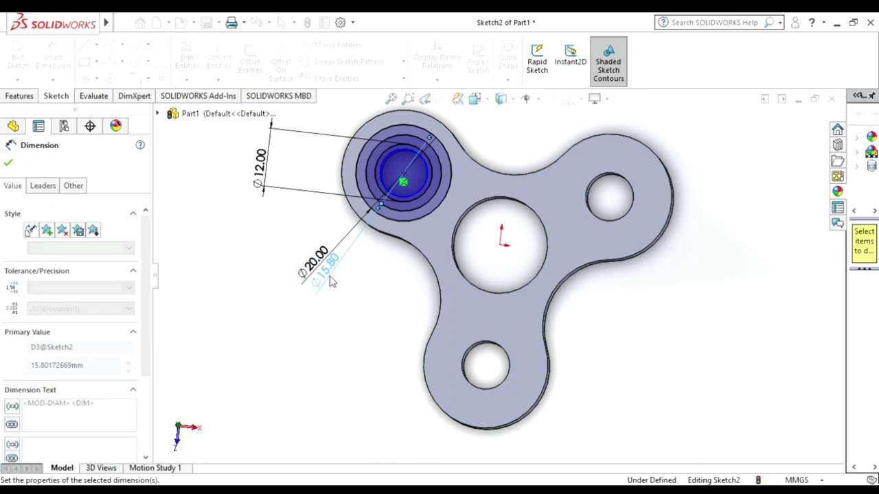
text(18)
key(Return)
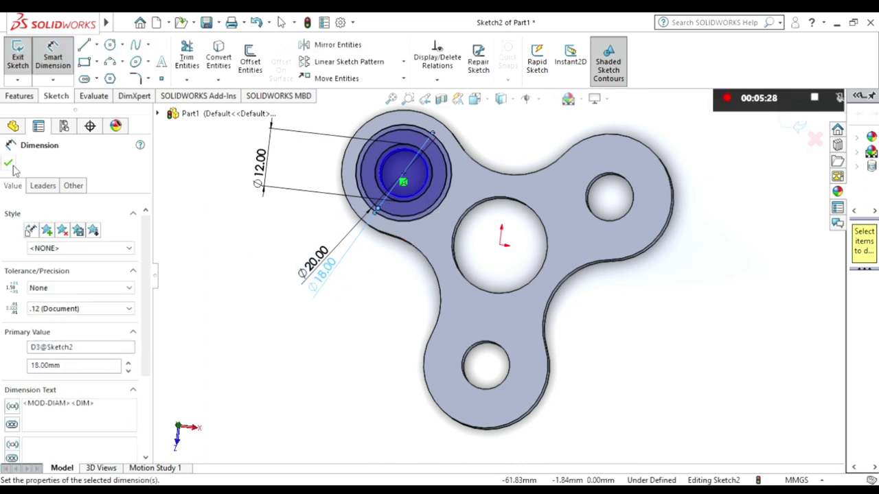
click(8, 164)
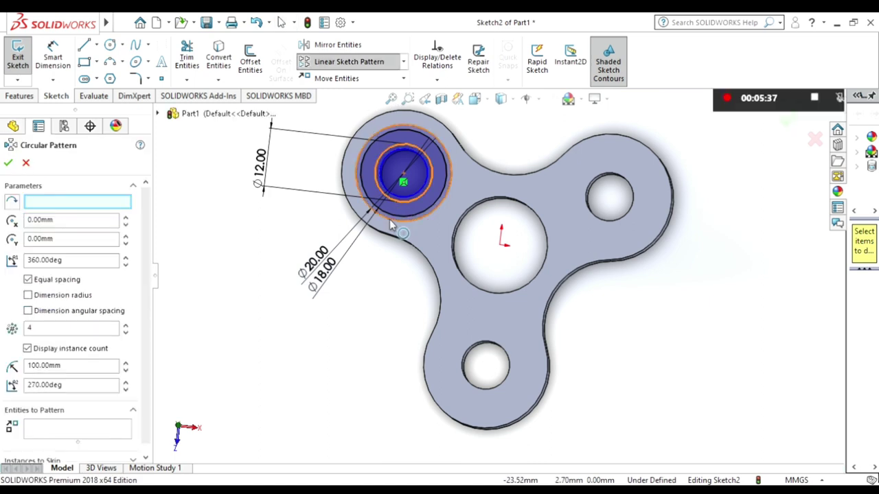
Step: Circular-pattern the four ring circles about the origin as 3 instances
click(396, 218)
click(403, 210)
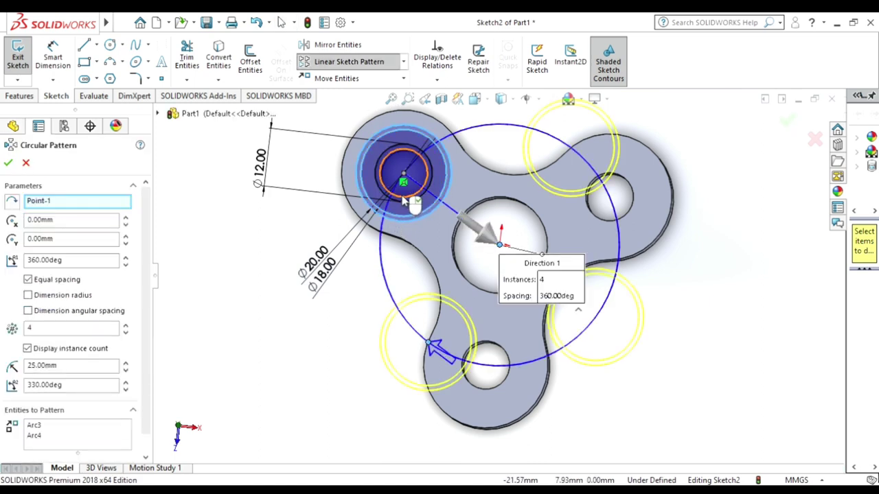
click(410, 201)
click(408, 205)
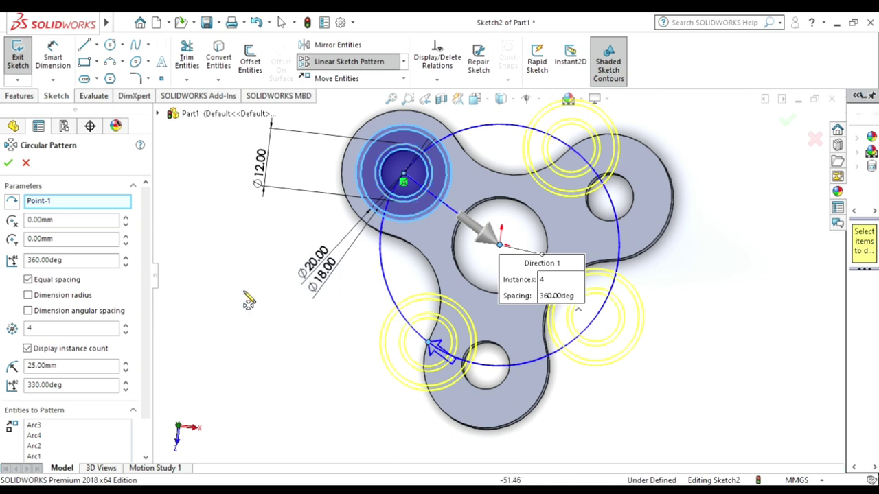
click(83, 334)
text(3)
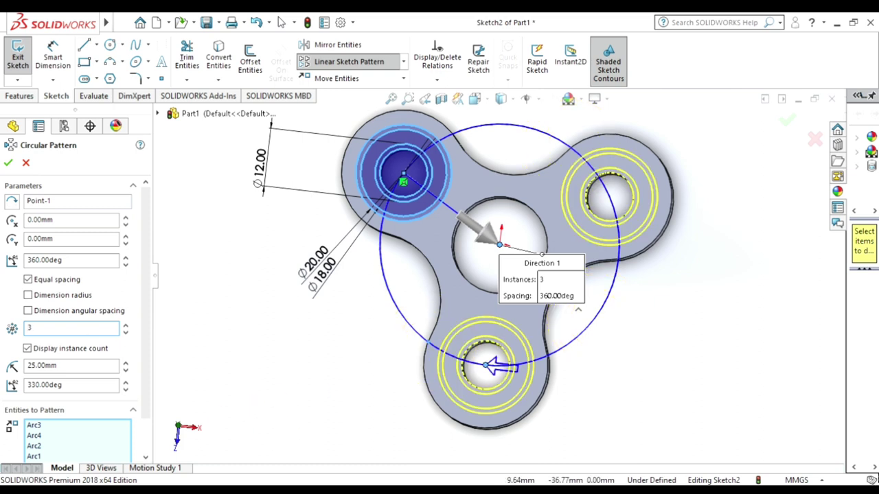
click(9, 162)
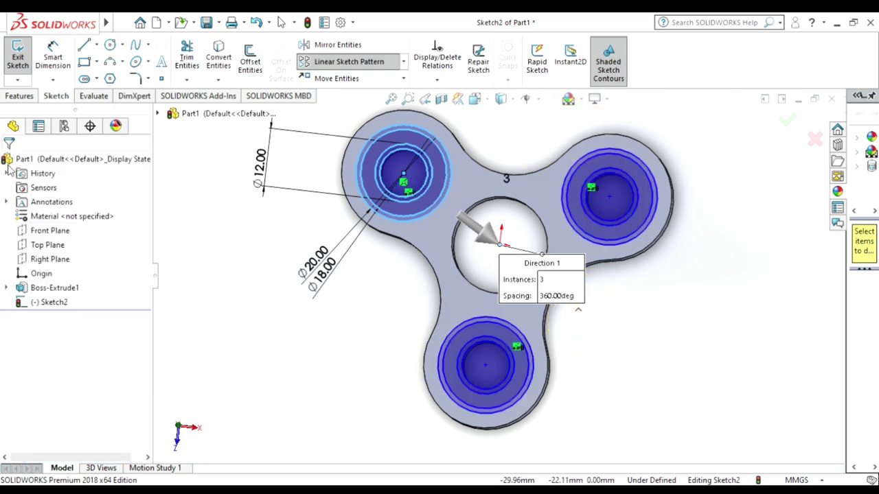
click(18, 96)
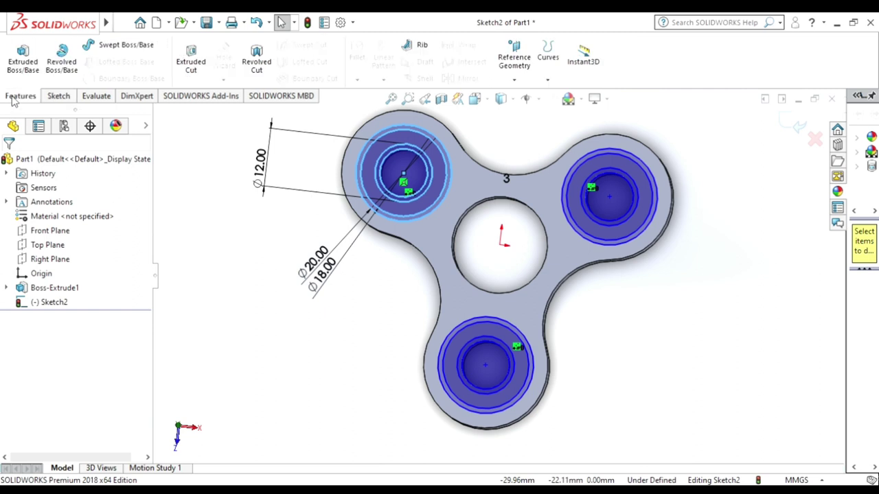
click(205, 66)
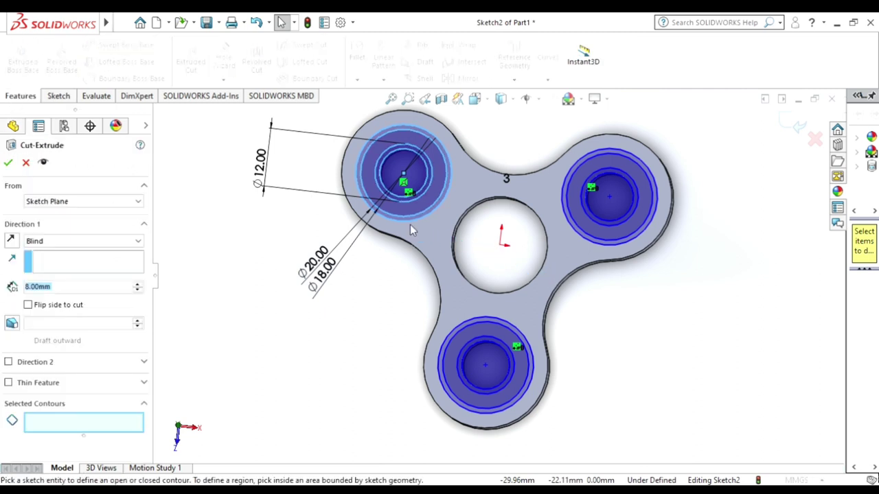
scroll(406, 223, down, 3)
scroll(406, 222, down, 2)
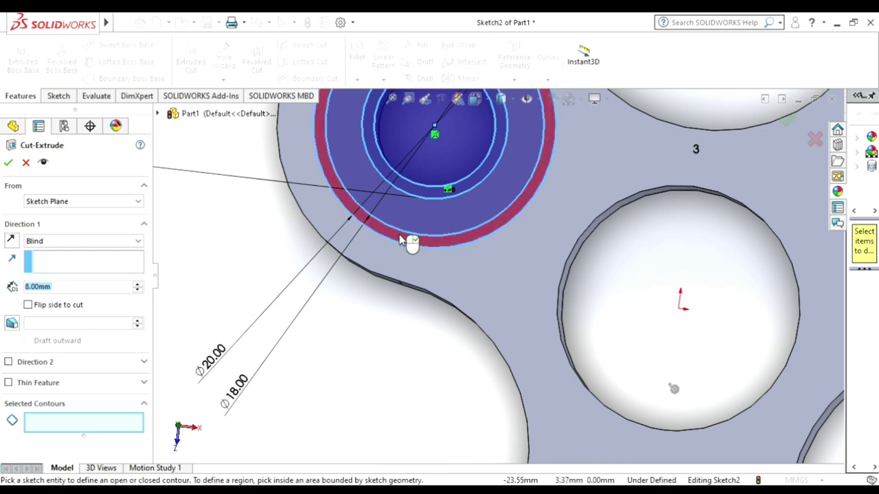
click(406, 241)
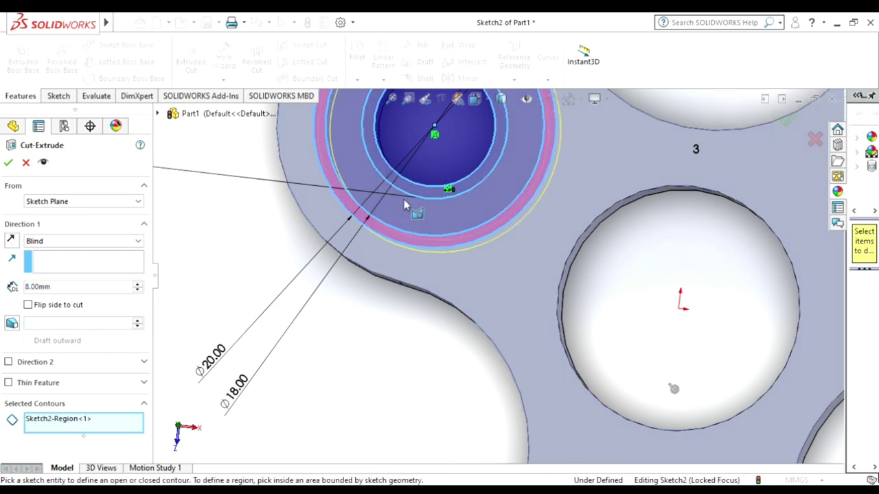
click(408, 203)
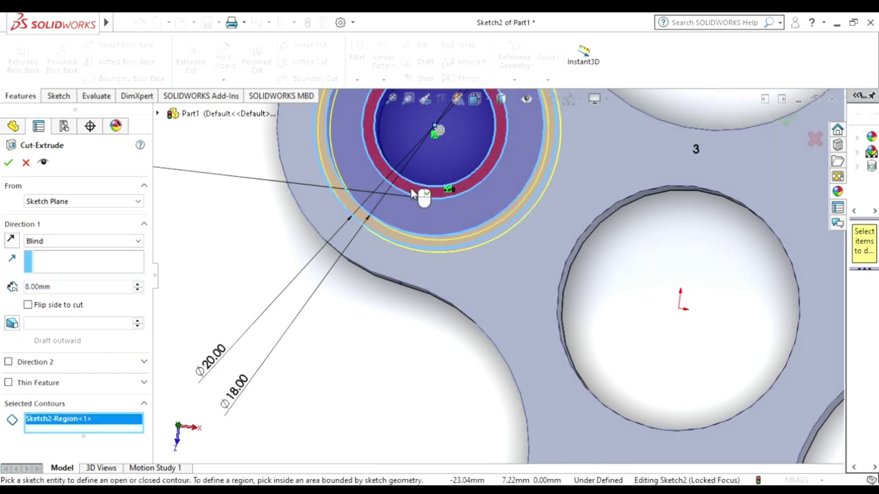
click(62, 291)
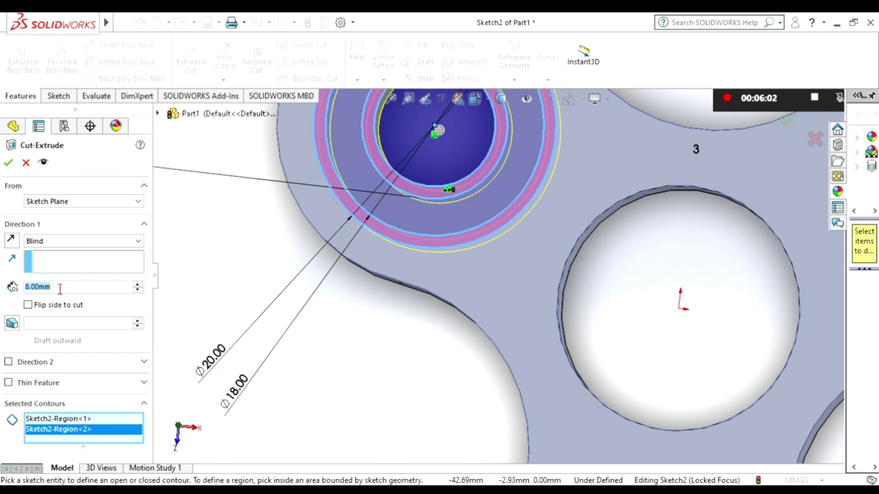
text(10)
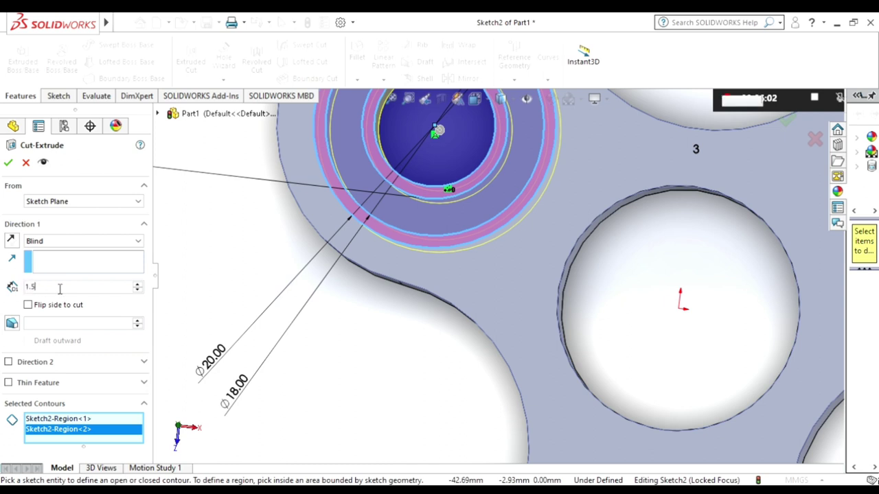
key(Return)
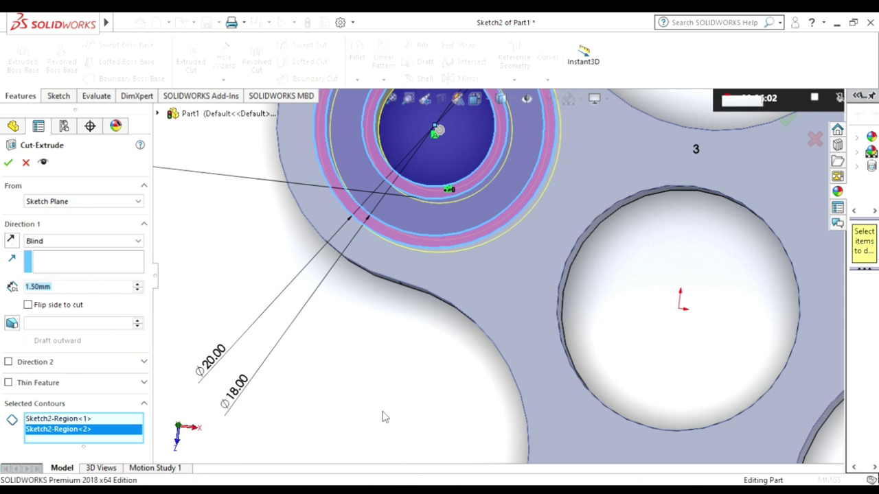
key(Return)
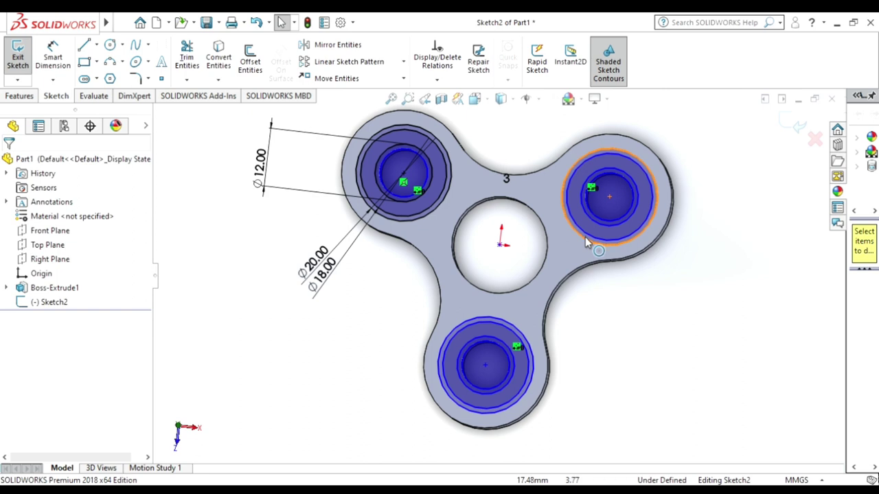
scroll(585, 237, down, 2)
scroll(580, 251, down, 2)
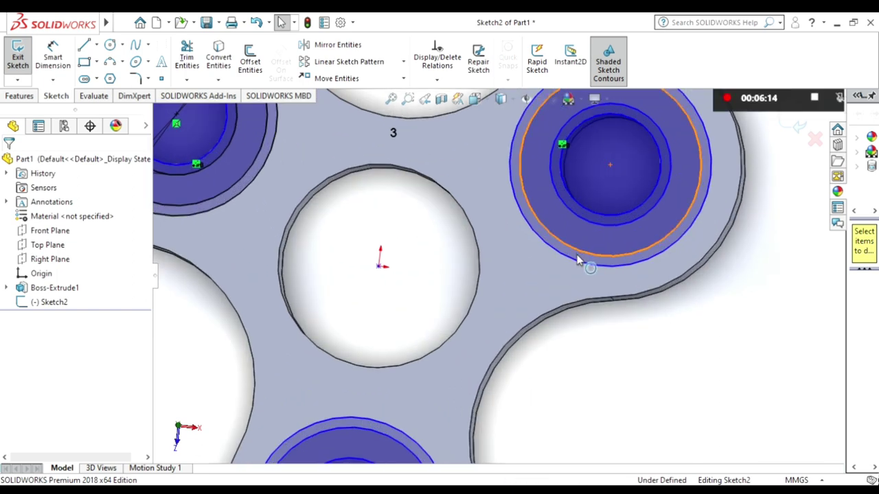
click(578, 258)
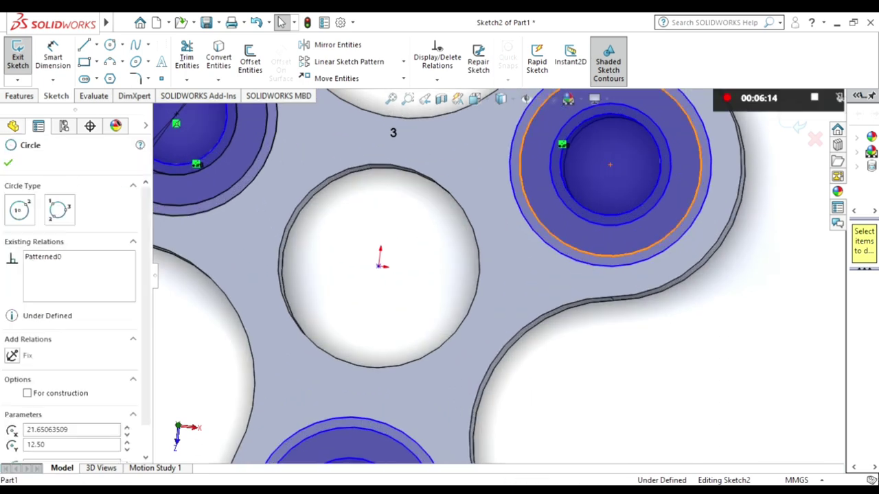
click(9, 163)
click(20, 95)
Step: Cut the ring regions around all three outer holes 1.50 mm Blind as Cut-Extrude2
click(191, 59)
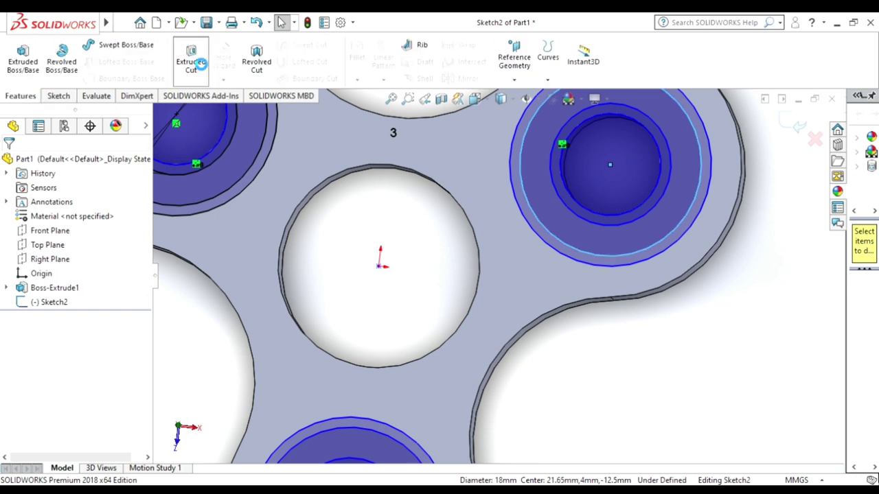
click(580, 256)
click(586, 215)
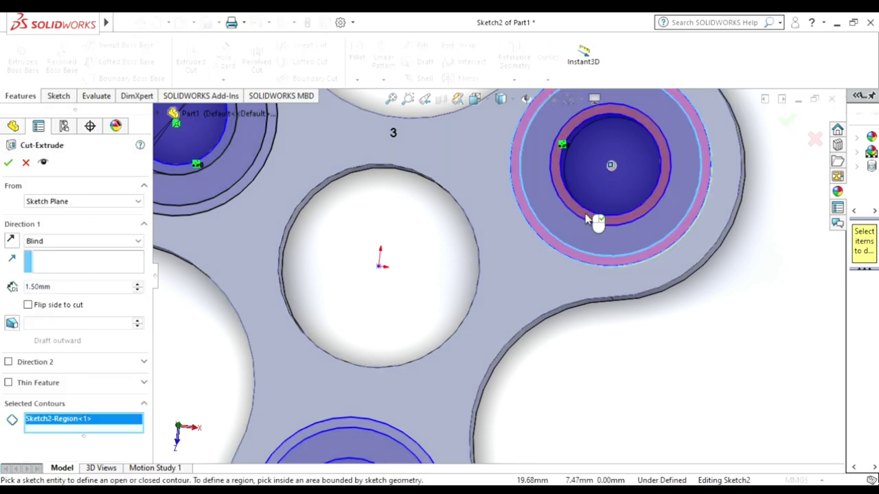
click(185, 210)
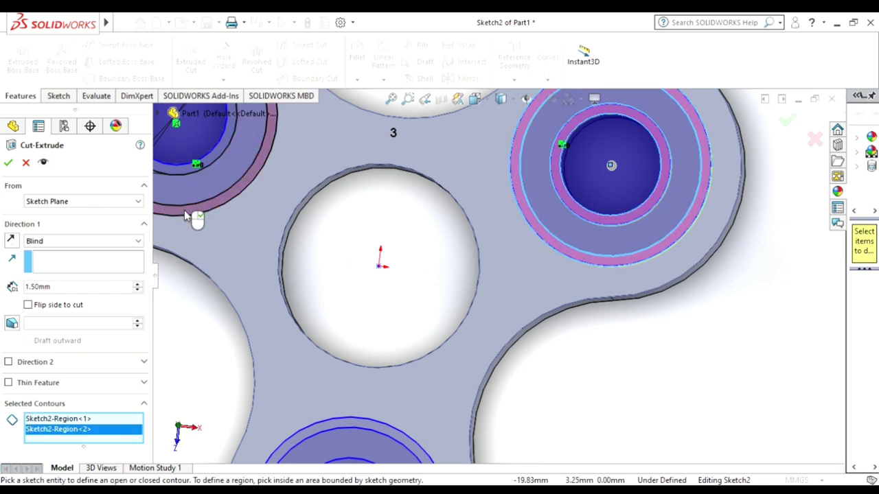
click(192, 172)
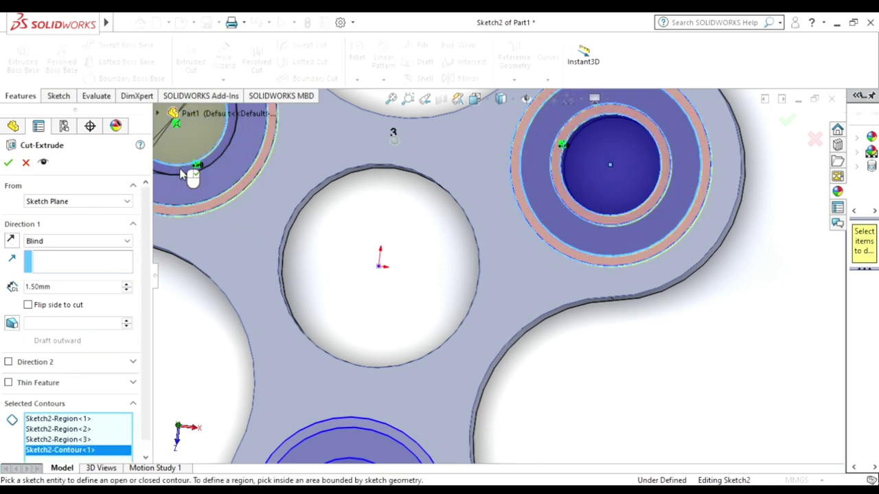
right_click(59, 450)
click(84, 427)
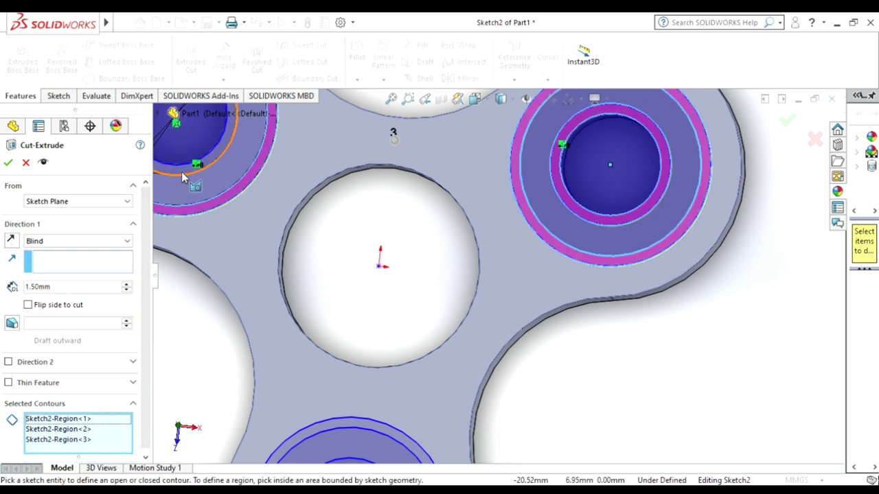
click(341, 427)
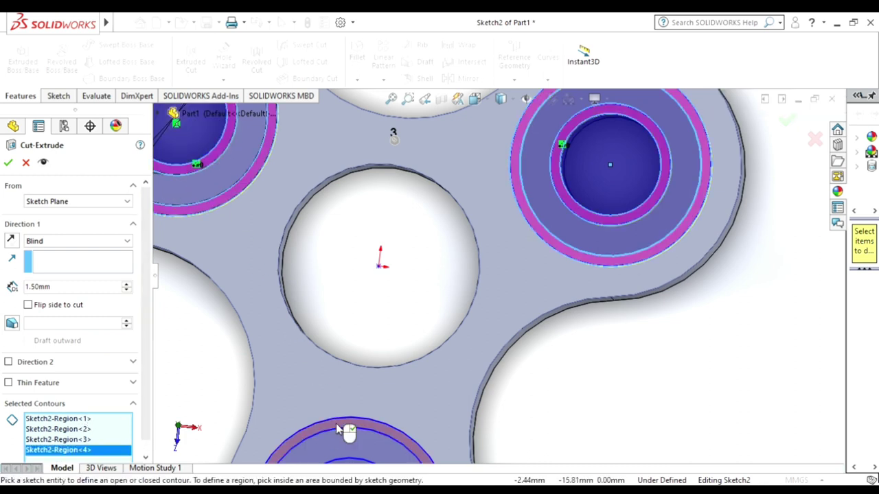
click(346, 434)
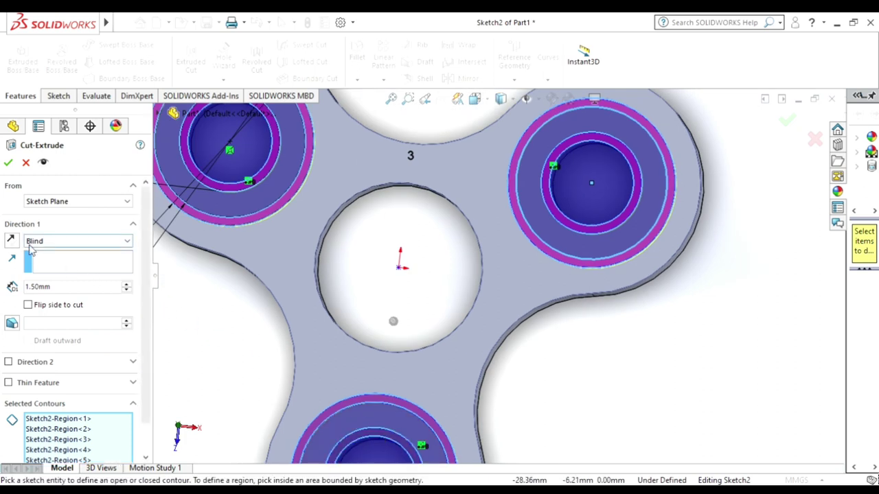
click(9, 162)
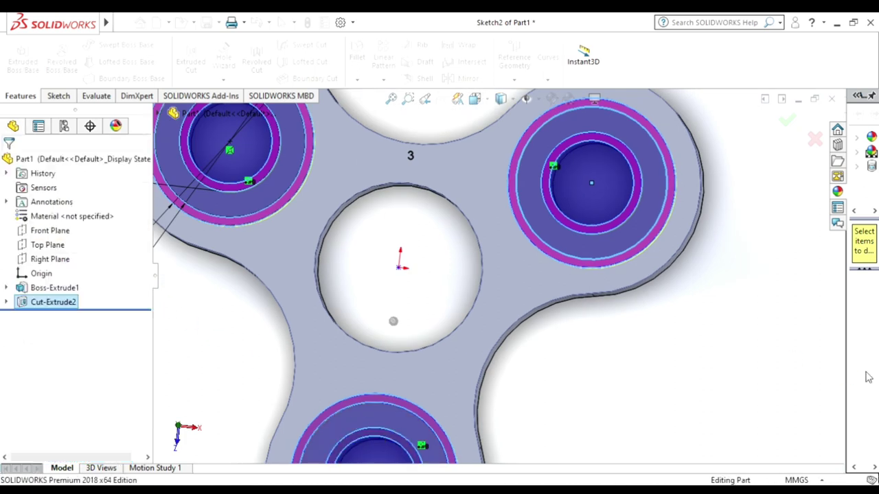
Step: Fit and tilt the view, start a Mirror feature, and pick then clear Cut-Extrude2
key(f)
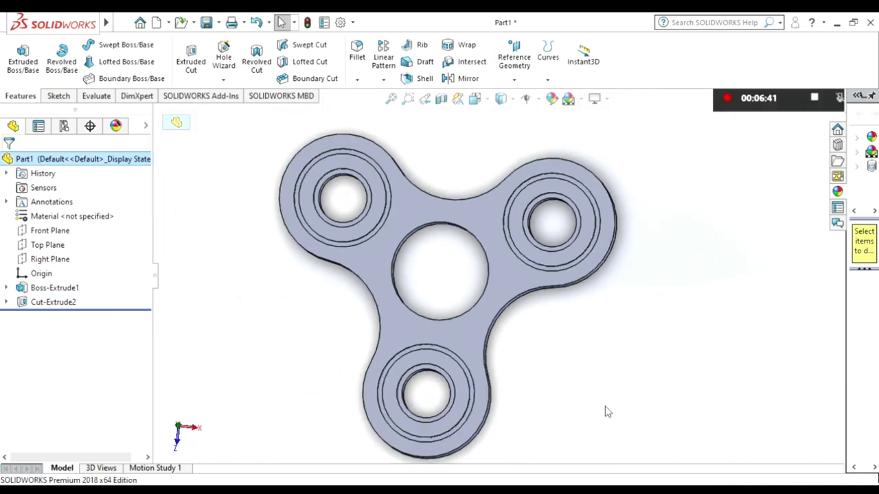
mouse_move(606, 412)
middle_down()
mouse_move(670, 377)
mouse_move(673, 391)
middle_up()
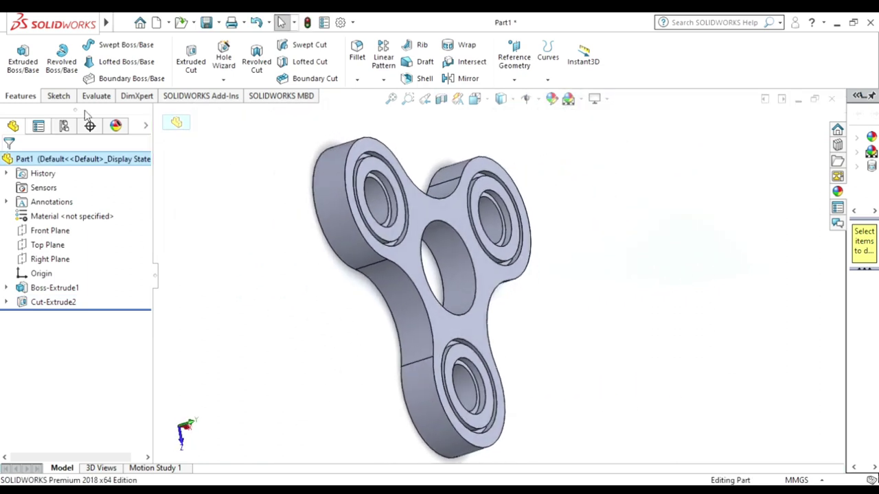
click(395, 84)
click(399, 129)
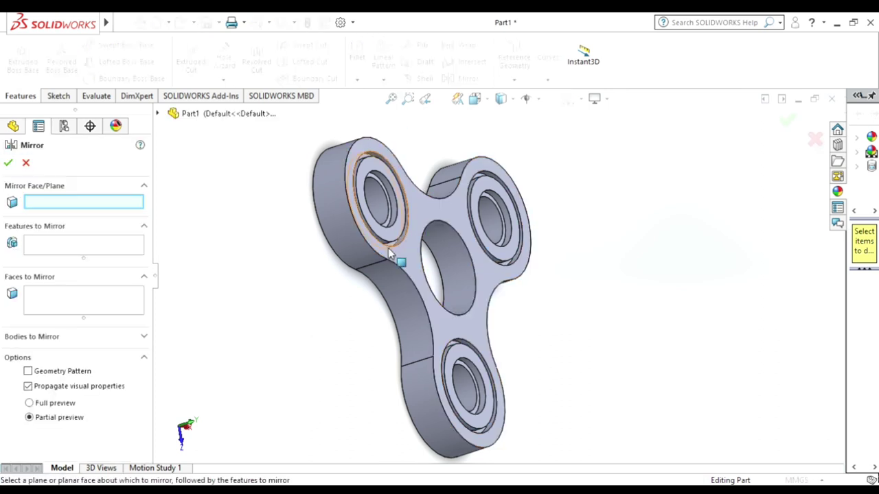
click(158, 114)
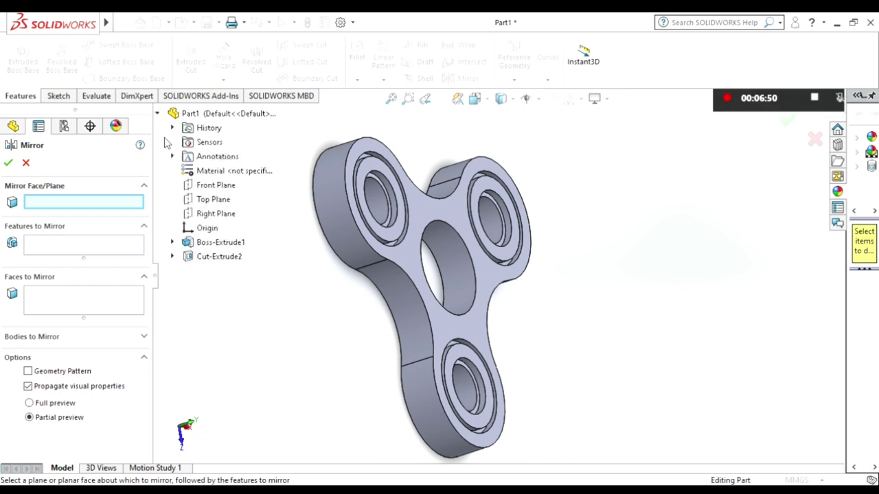
click(83, 250)
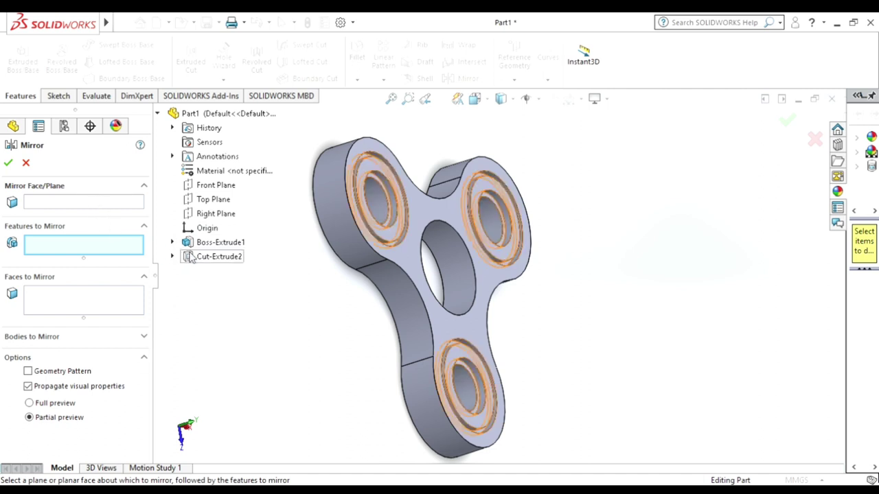
click(209, 256)
click(103, 203)
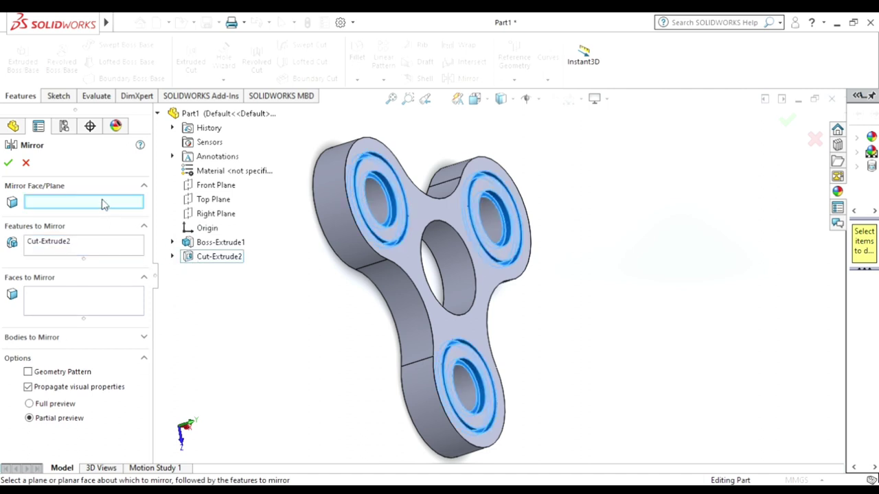
click(101, 245)
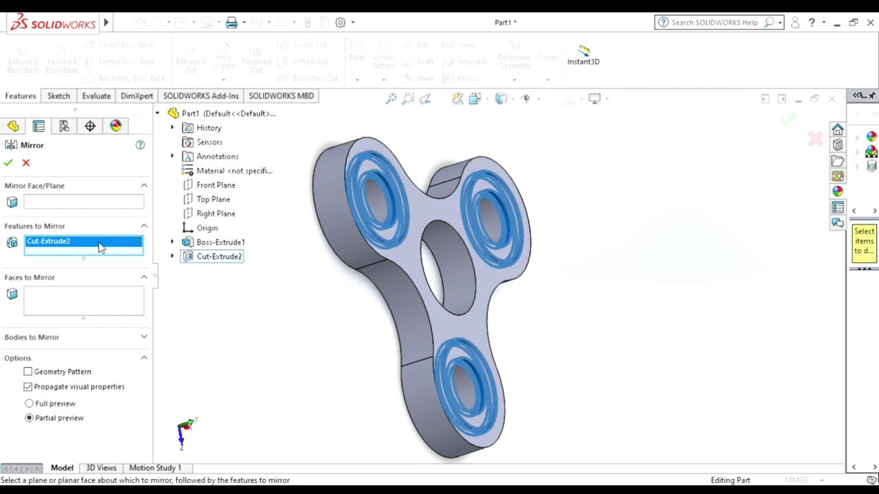
key(Delete)
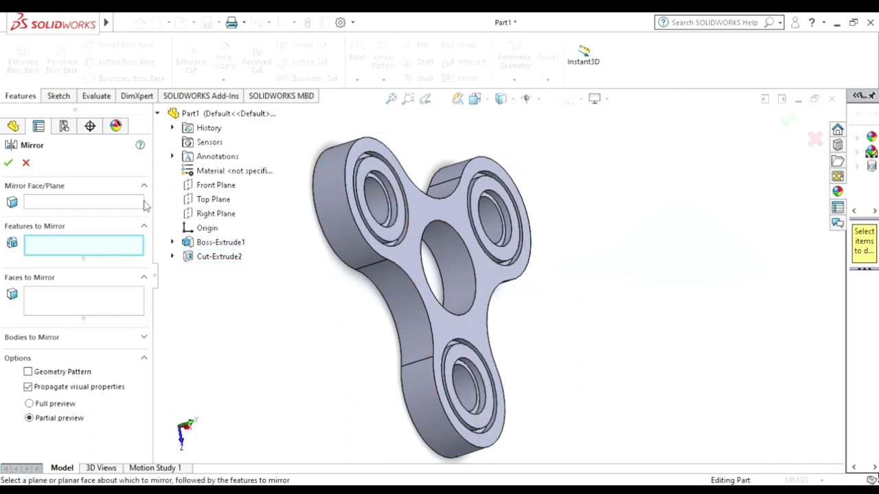
Step: Mirror Cut-Extrude2 about the Top Plane and orbit to inspect the result
click(96, 201)
click(212, 199)
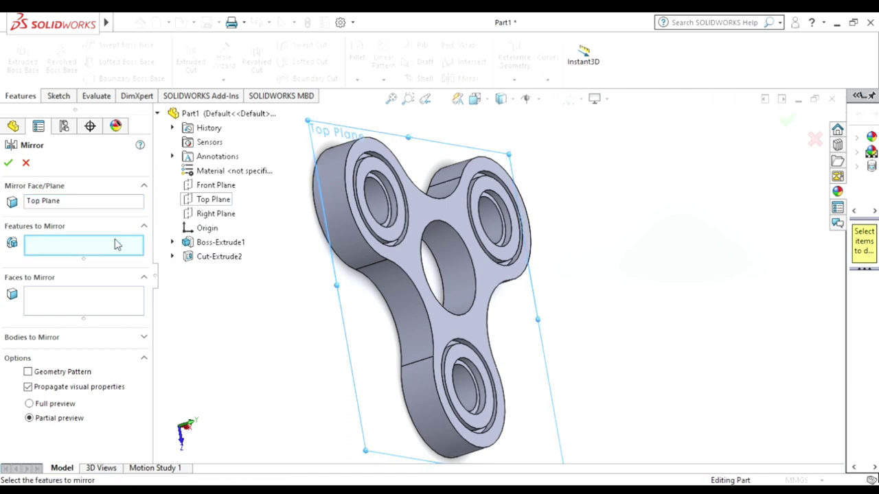
click(202, 256)
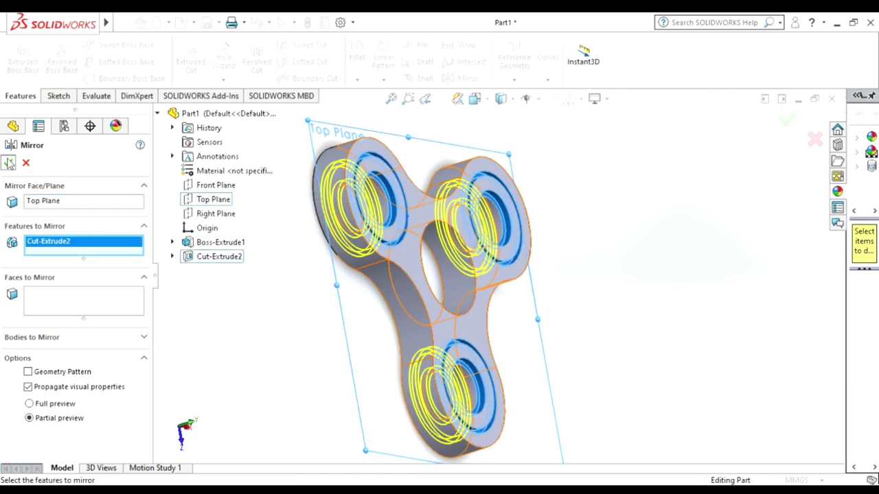
key(Return)
mouse_move(632, 329)
middle_down()
mouse_move(480, 136)
mouse_move(589, 298)
mouse_move(604, 275)
middle_up()
scroll(395, 215, up, 3)
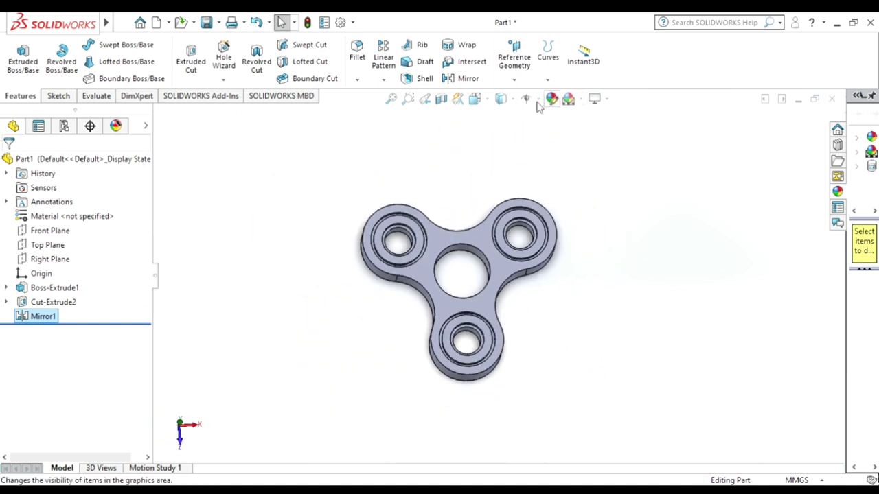
Step: Assign Polyethylene Cross-Linked material to the spinner and orbit to a tilted view
click(58, 217)
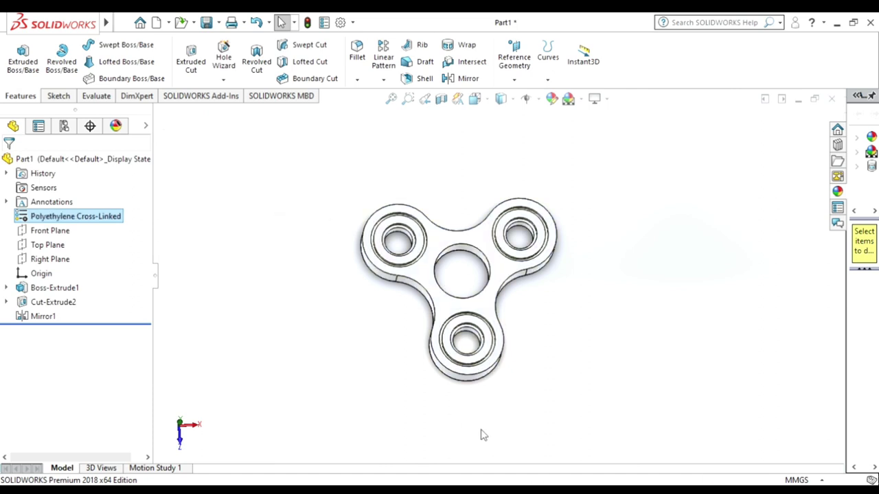
mouse_move(435, 396)
middle_down()
mouse_move(439, 357)
mouse_move(398, 343)
middle_up()
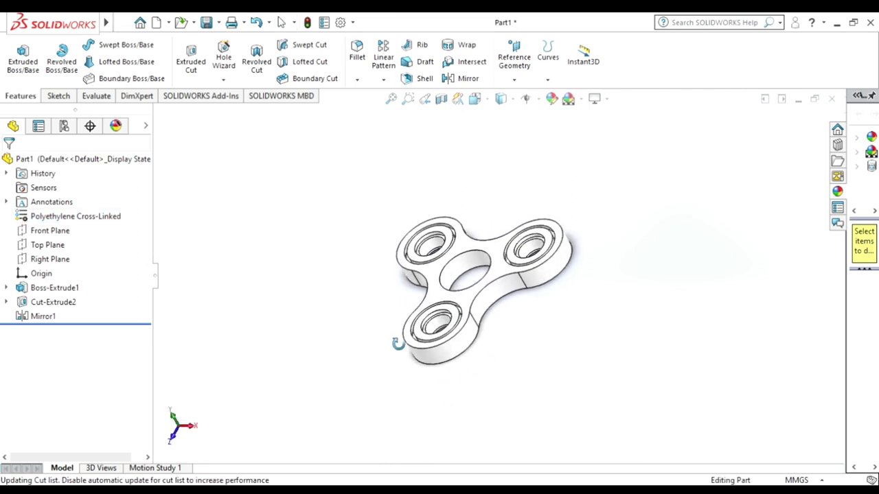
Step: Recolour the whole spinner pink, after trying green, and show the appearance library
click(552, 99)
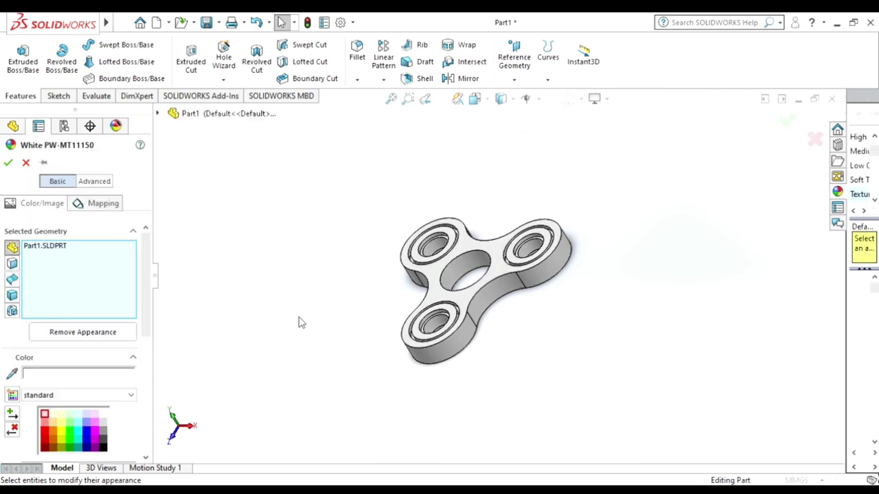
drag(326, 401, 627, 157)
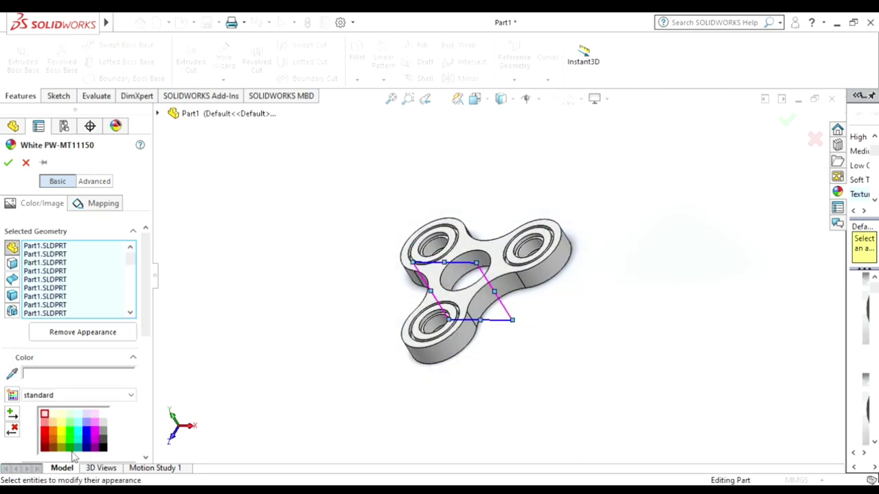
click(71, 443)
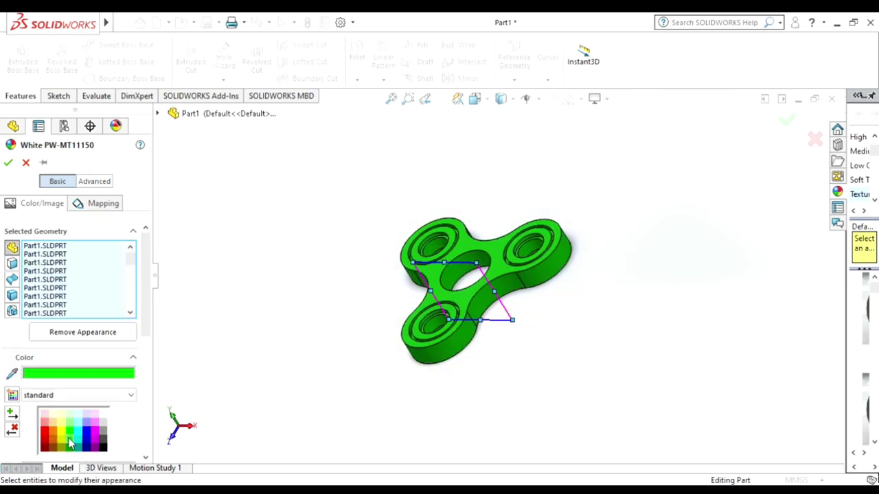
click(44, 424)
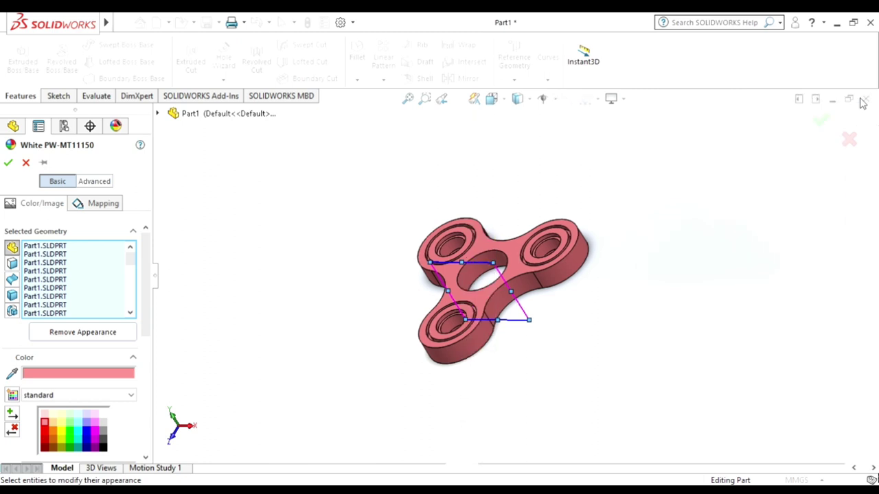
click(859, 98)
Step: Try red, then blue, high gloss plastic finishes on the spinner
scroll(617, 333, down, 5)
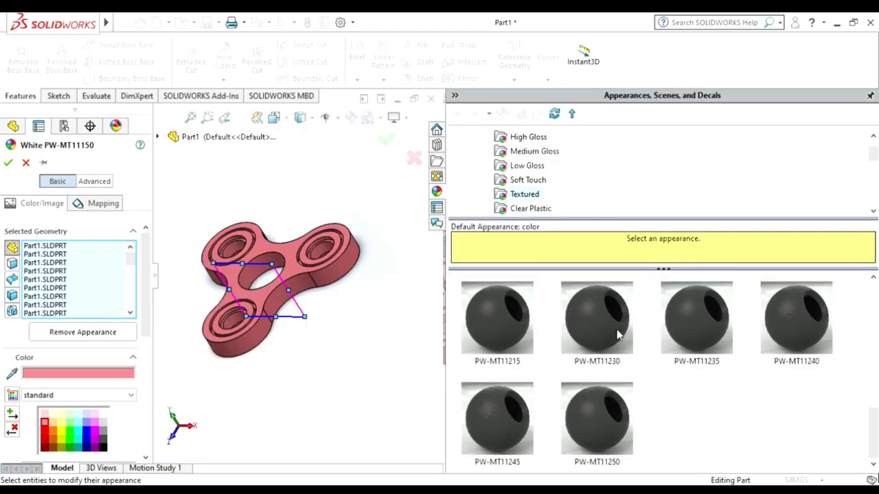
scroll(607, 391, up, 5)
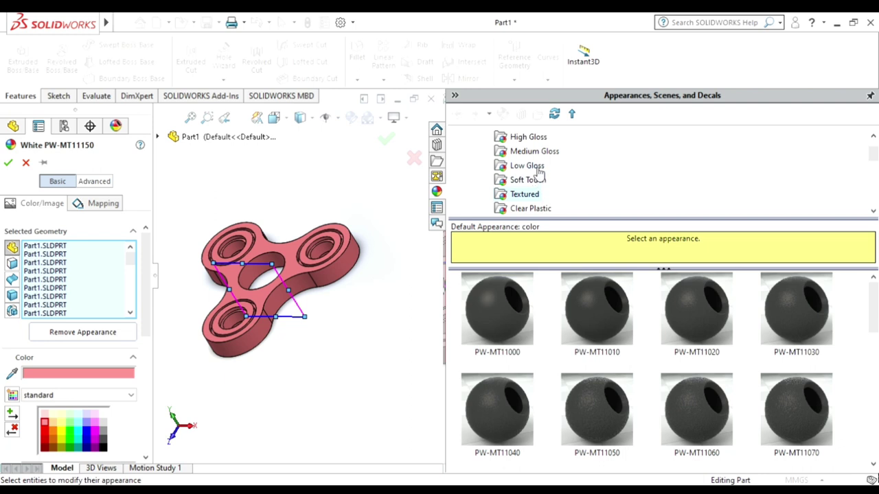
scroll(540, 182, down, 3)
scroll(542, 183, up, 2)
scroll(542, 184, up, 2)
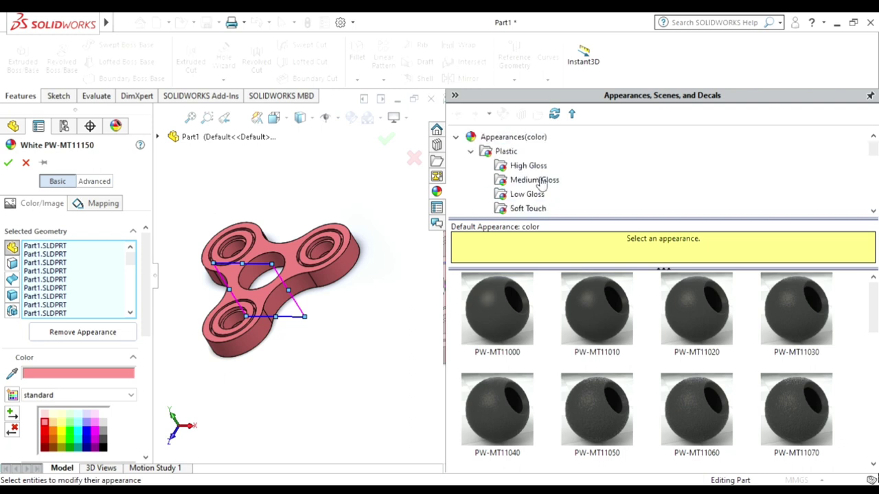
click(537, 168)
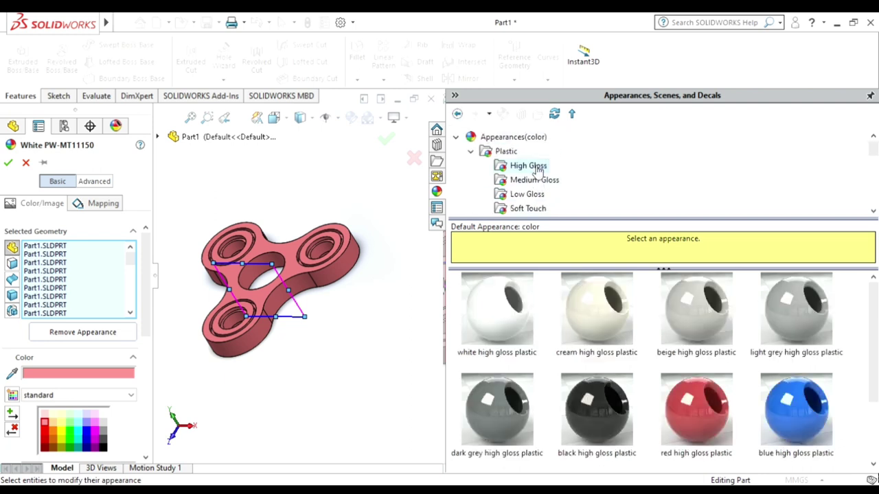
click(689, 410)
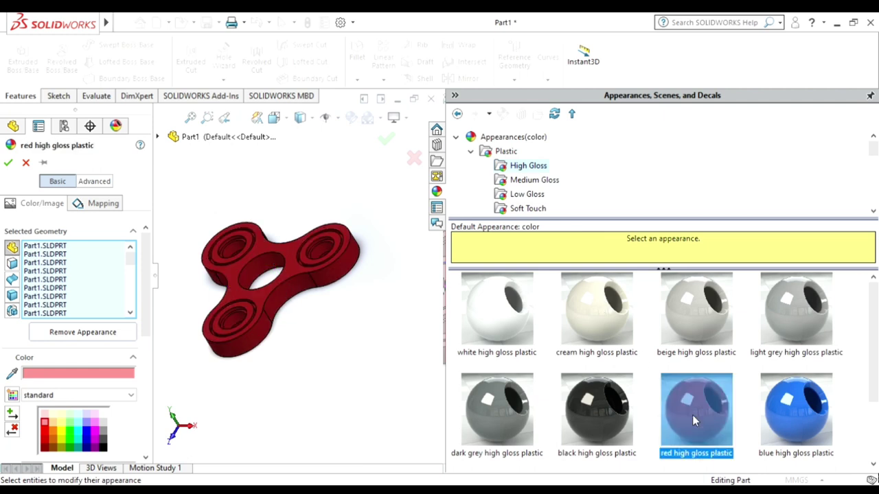
mouse_move(690, 411)
mouse_down()
mouse_move(566, 404)
mouse_move(254, 318)
mouse_up()
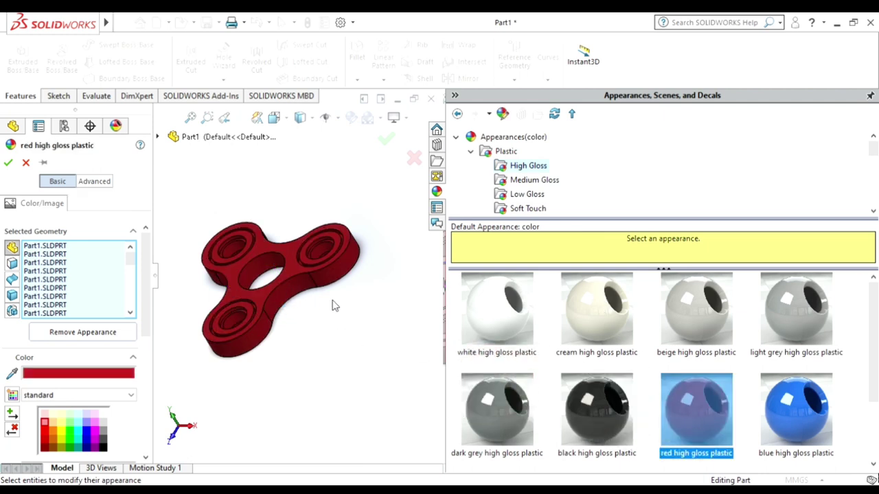
click(822, 431)
drag(822, 430, 362, 253)
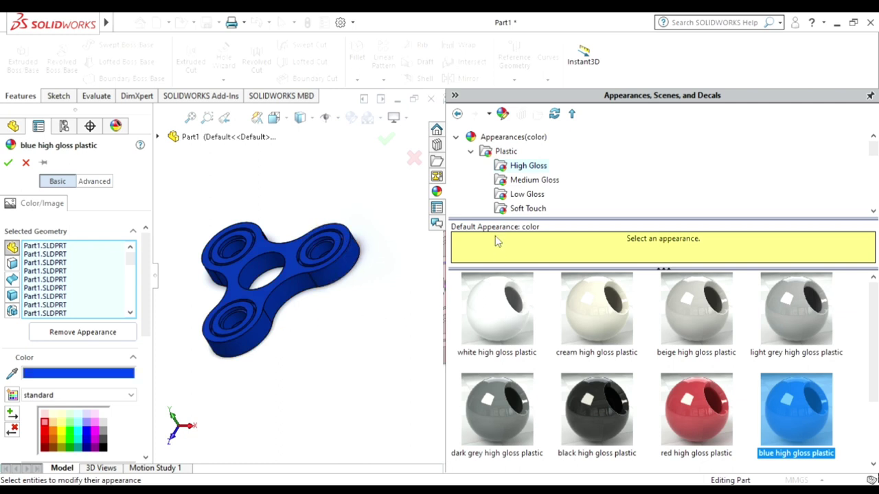
Step: Preview clear glass and clear thick glass finishes on the spinner
scroll(504, 176, down, 4)
scroll(520, 179, down, 2)
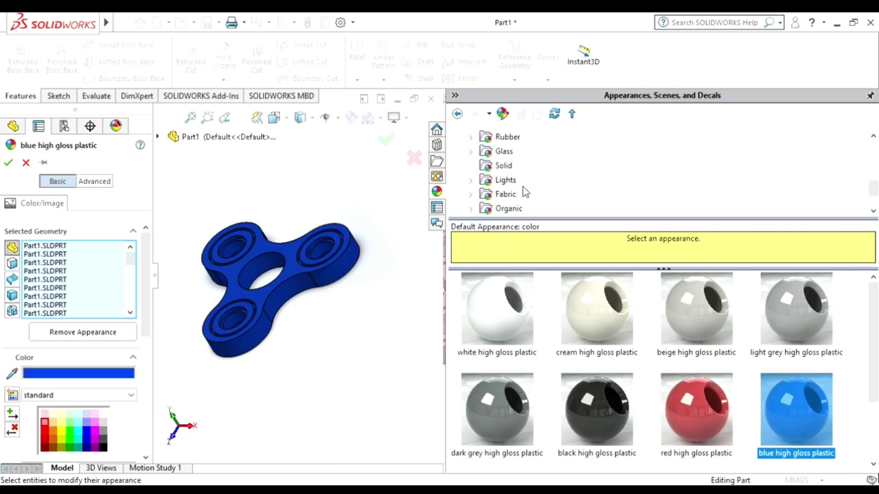
click(488, 151)
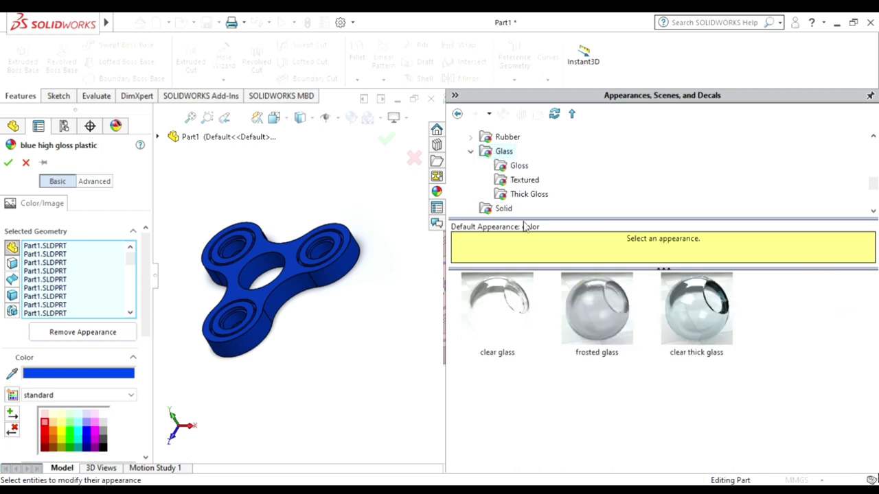
click(518, 317)
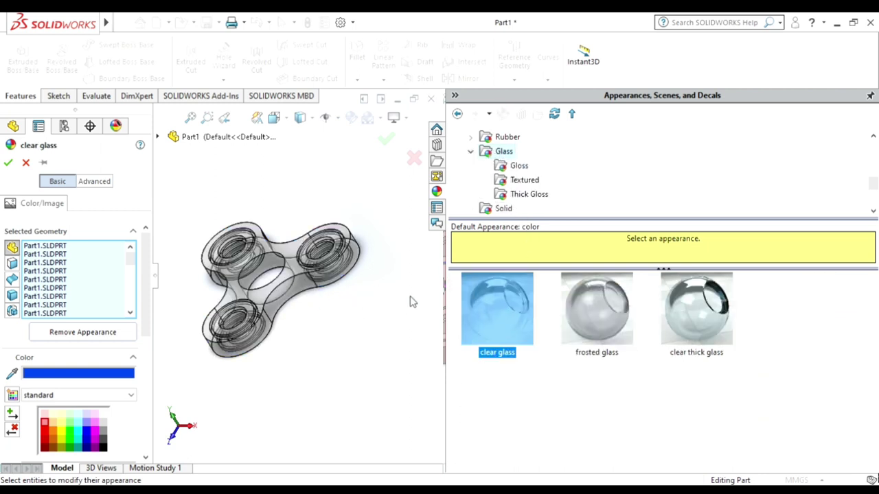
click(713, 317)
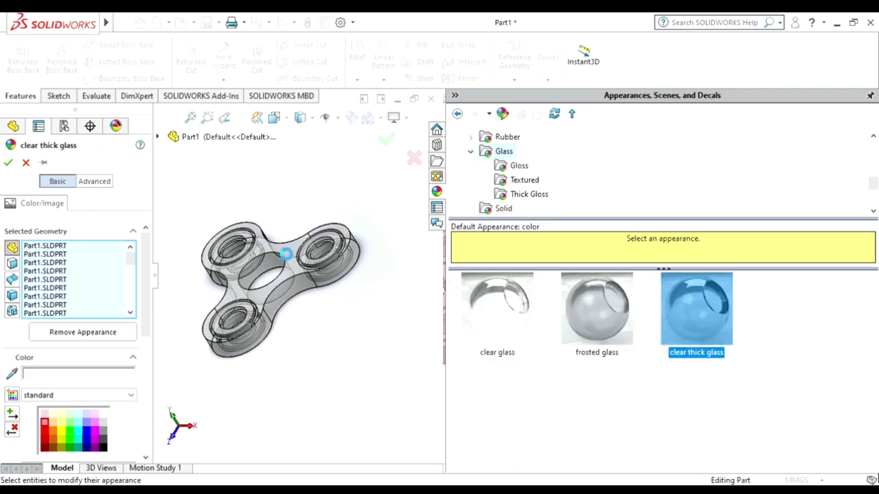
Step: Apply blue high gloss plastic to the spinner and collapse the appearance pane
scroll(508, 158, up, 1)
scroll(515, 161, up, 1)
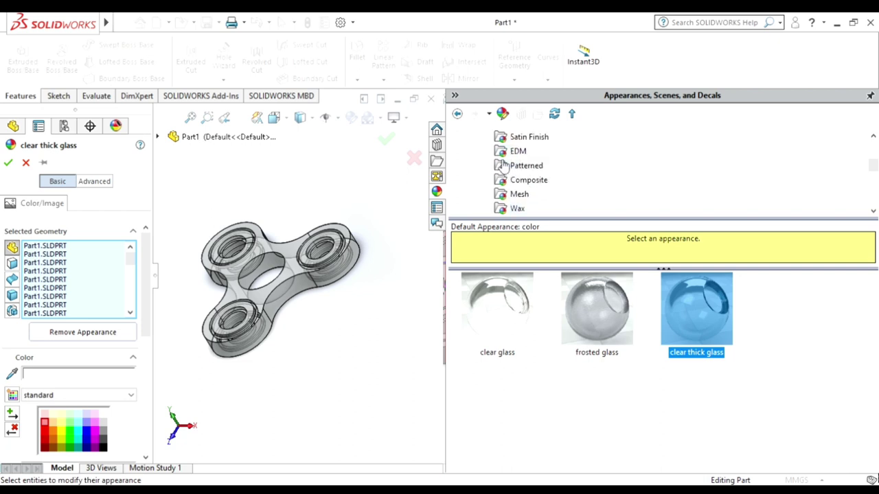
scroll(525, 165, up, 1)
scroll(534, 167, up, 1)
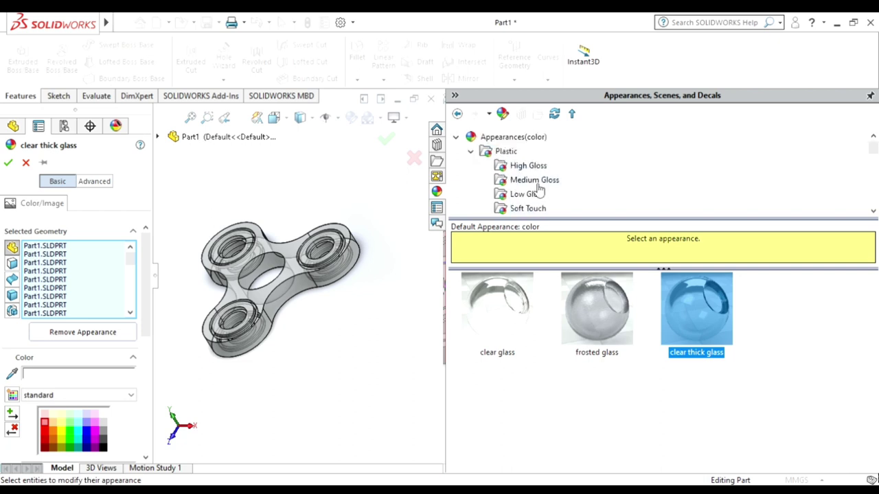
click(539, 182)
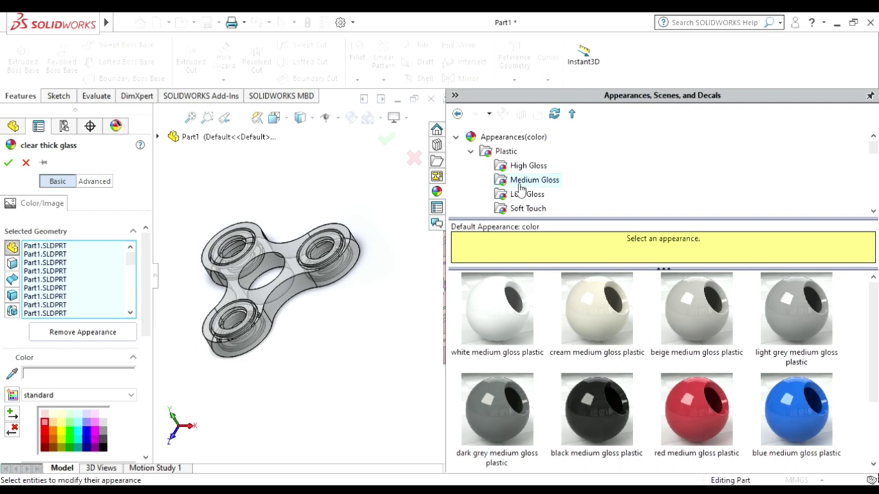
click(521, 168)
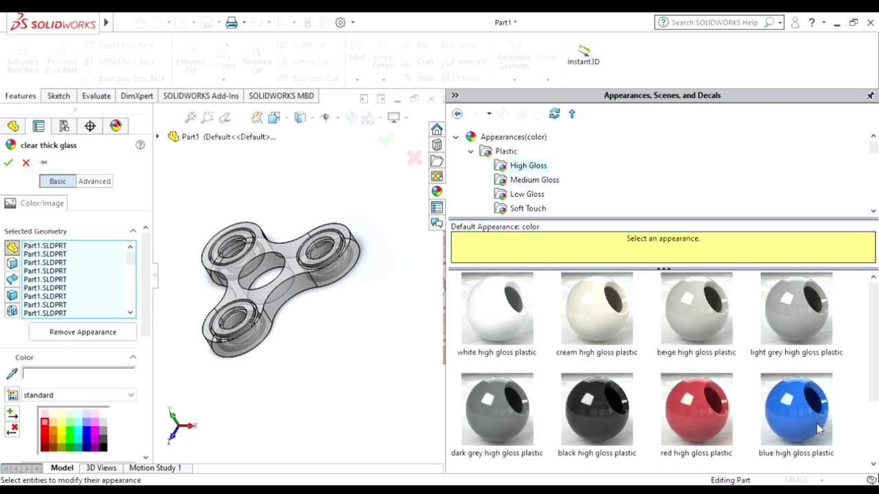
drag(818, 429, 351, 310)
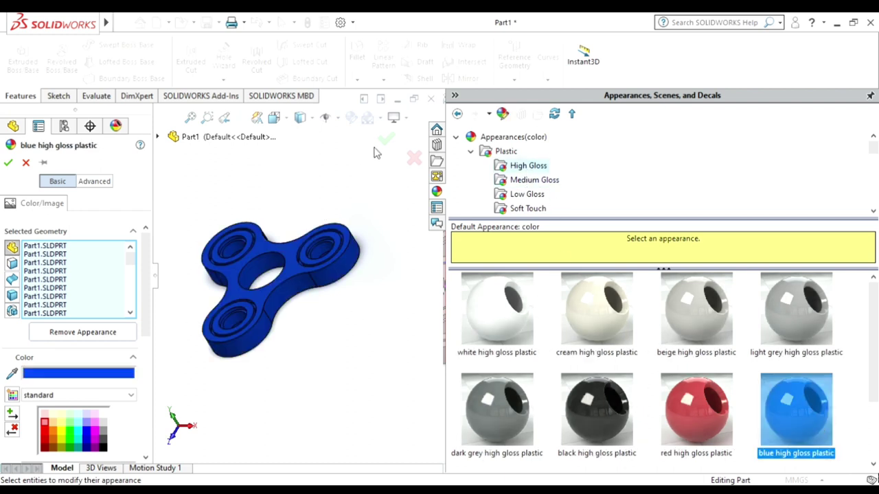
click(456, 96)
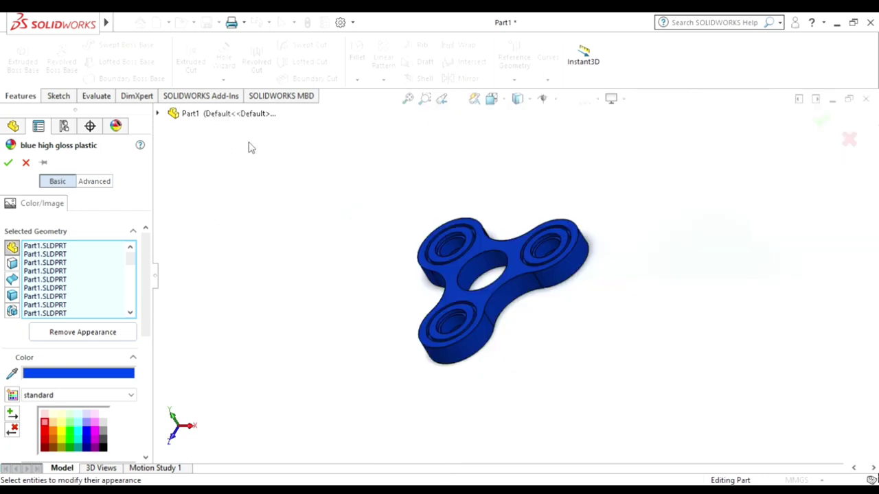
Step: Accept the blue appearance, measure the 20 mm centre hole, and create a new part
click(9, 163)
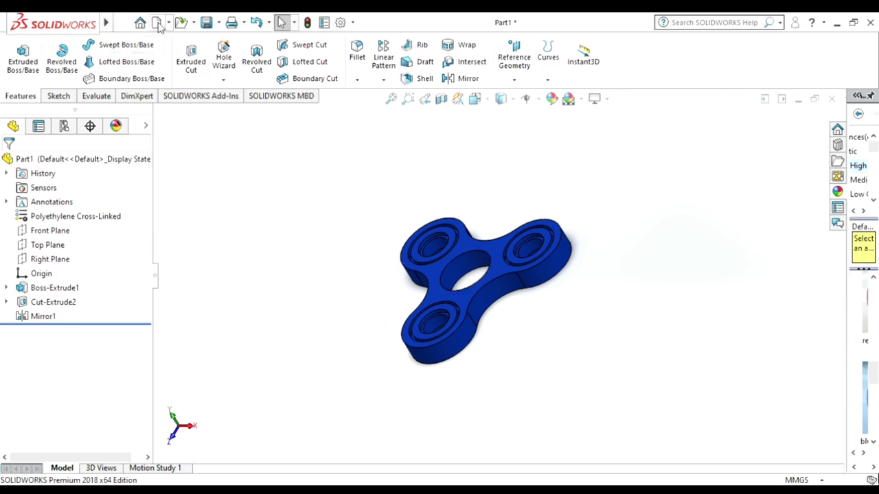
click(96, 96)
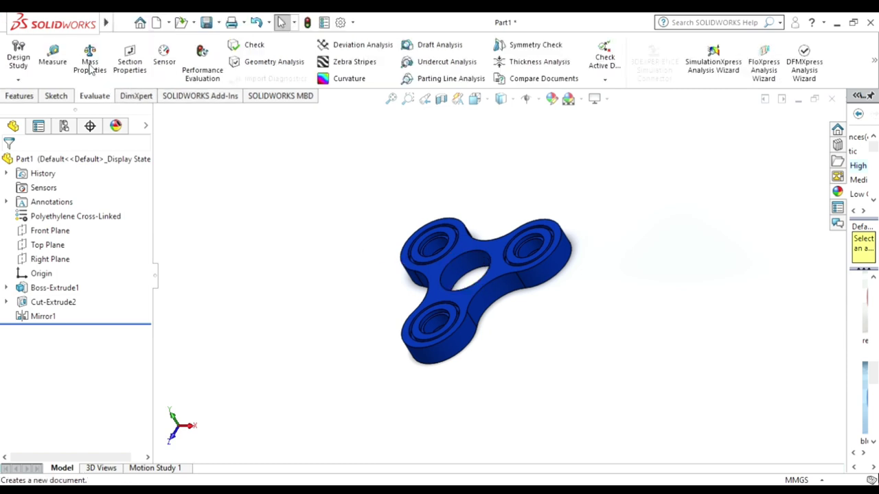
click(53, 52)
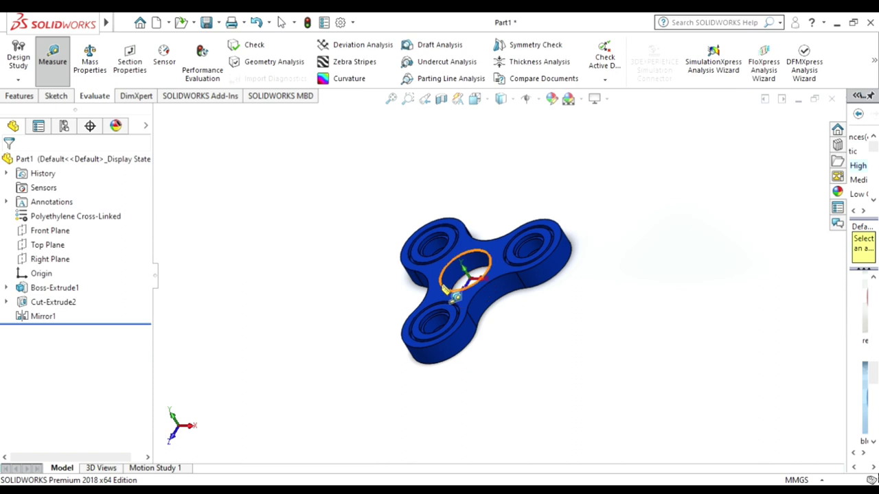
click(445, 290)
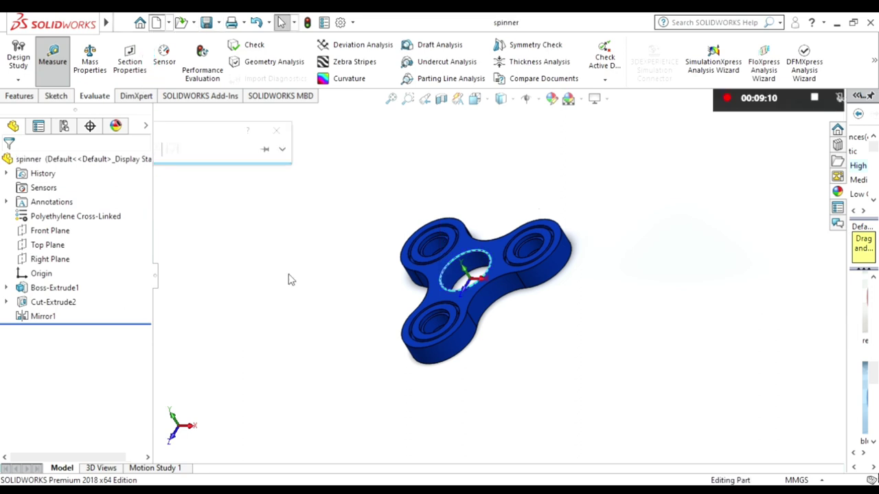
key(ctrl+n)
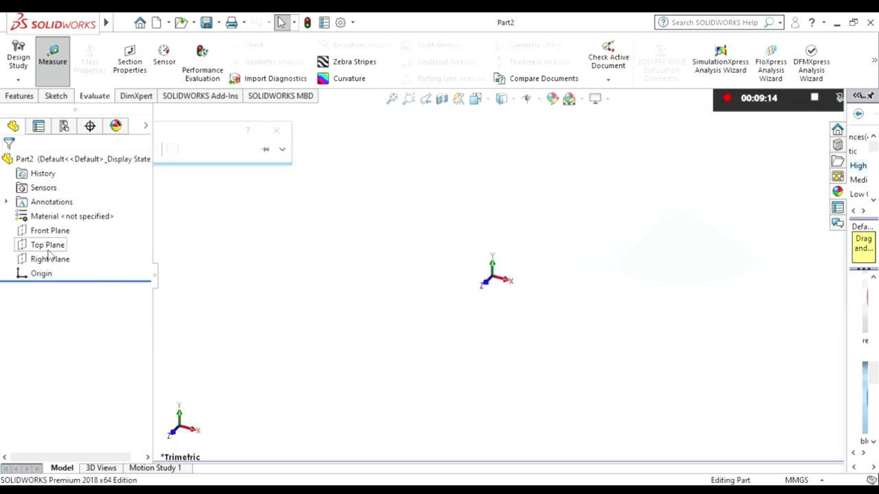
Step: Sketch a circle centred on the origin on Part2's Top Plane
click(47, 244)
click(73, 234)
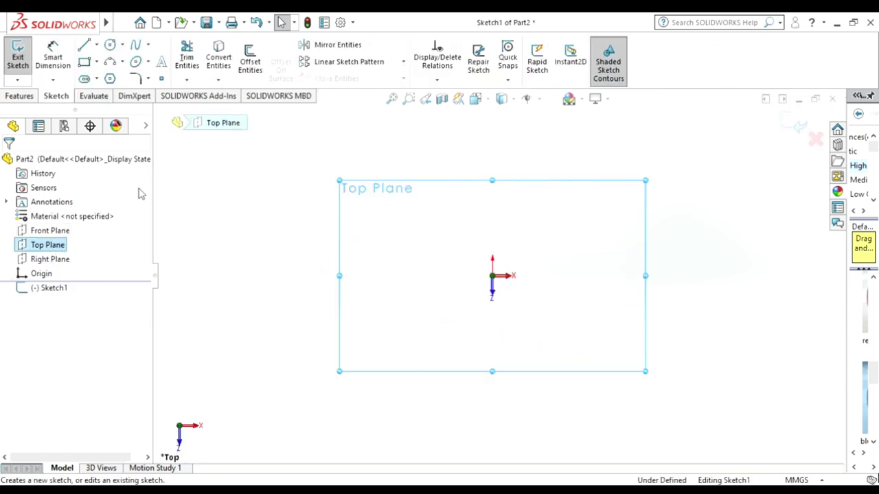
click(110, 44)
click(492, 275)
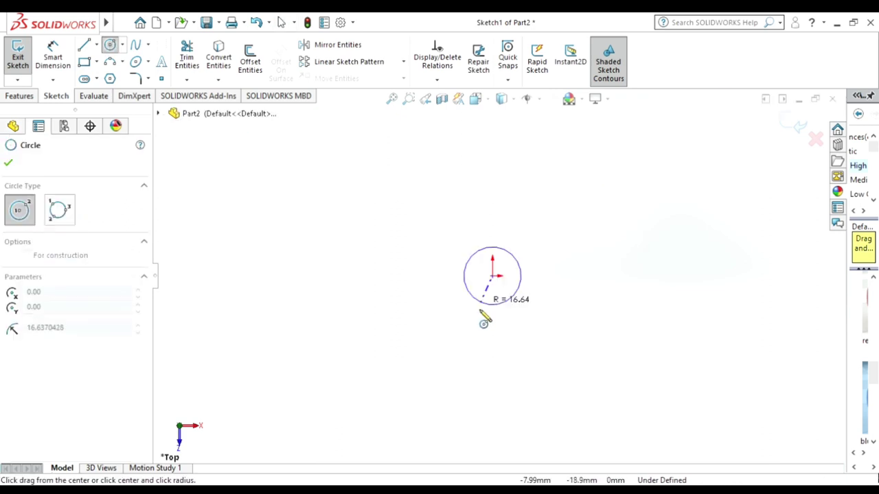
click(506, 301)
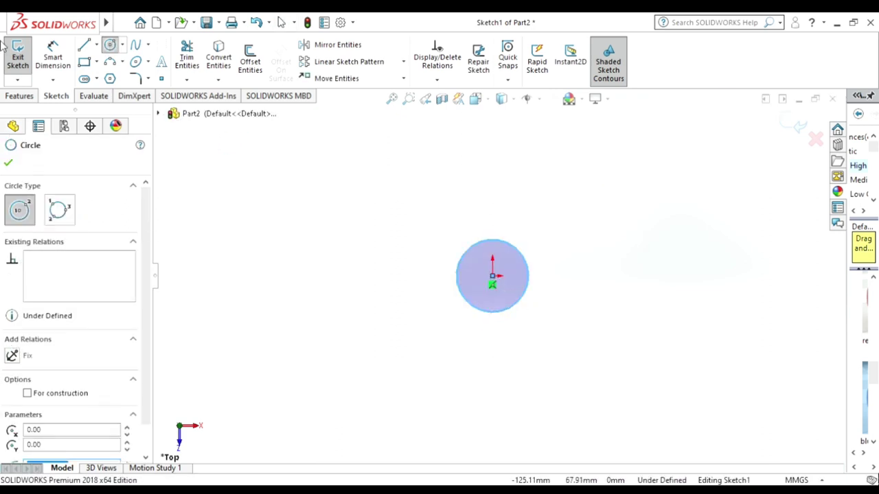
Step: Dimension the circle Ø20 mm so the sketch is fully defined
click(52, 58)
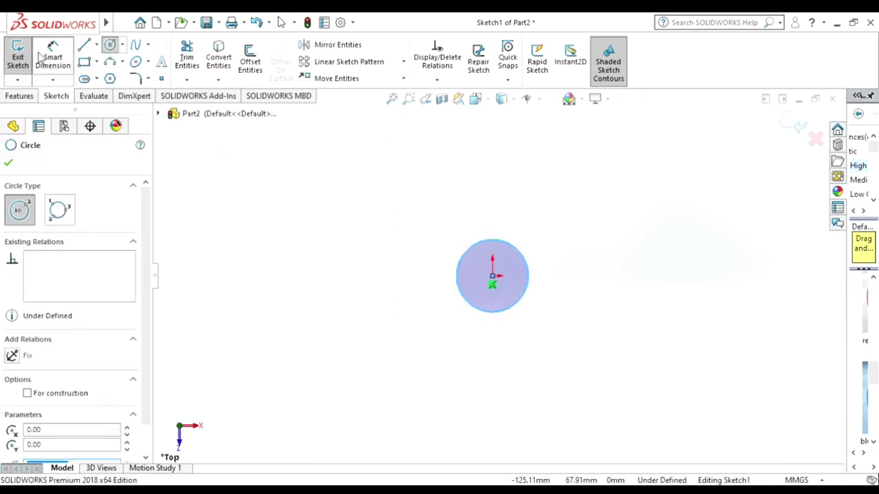
click(532, 285)
click(620, 280)
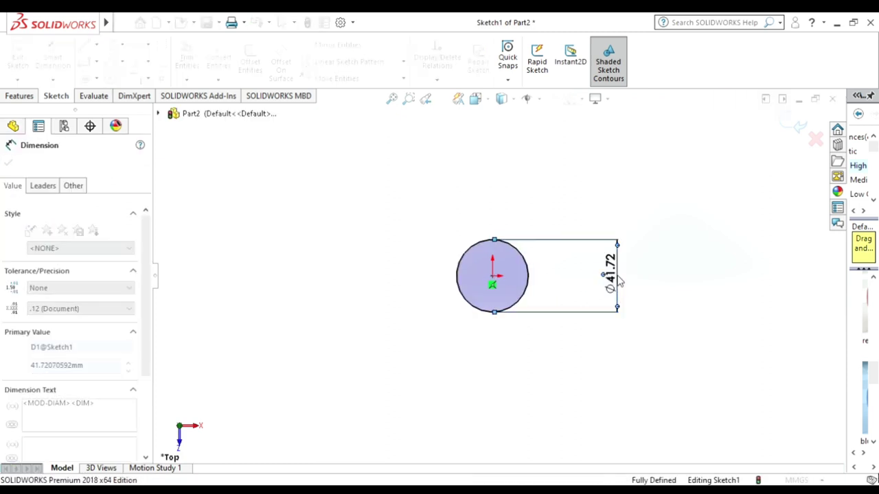
key(Return)
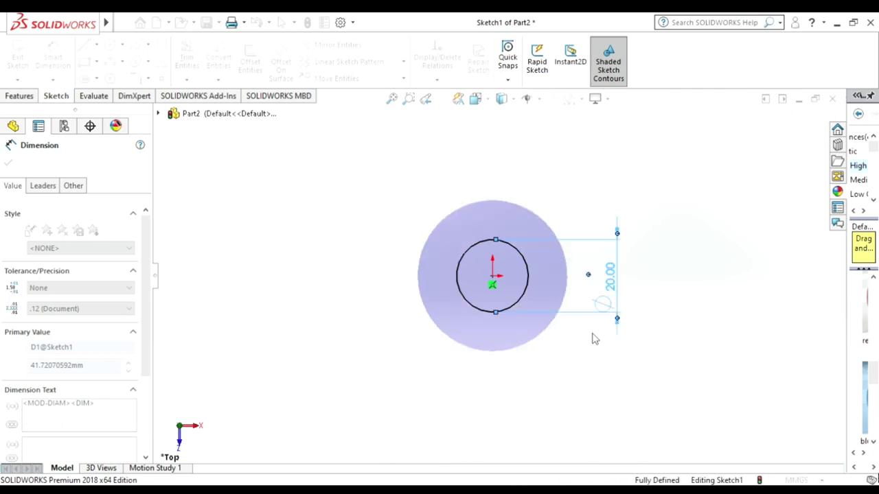
click(9, 165)
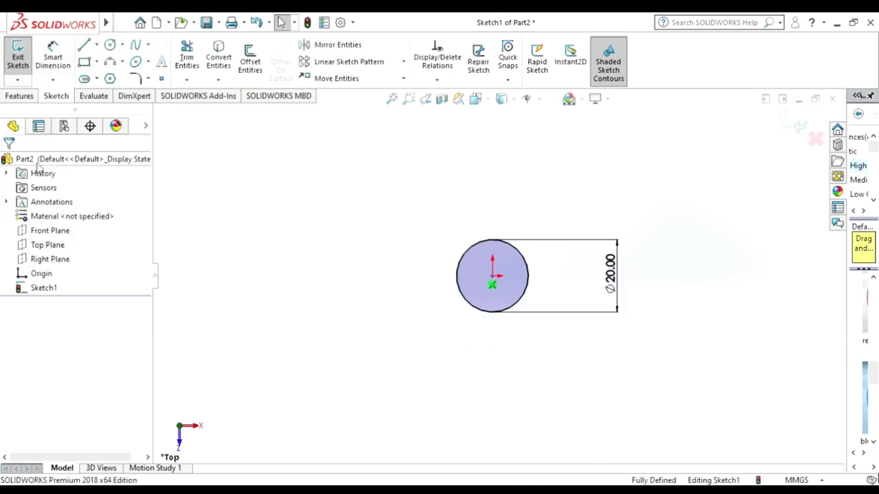
click(53, 59)
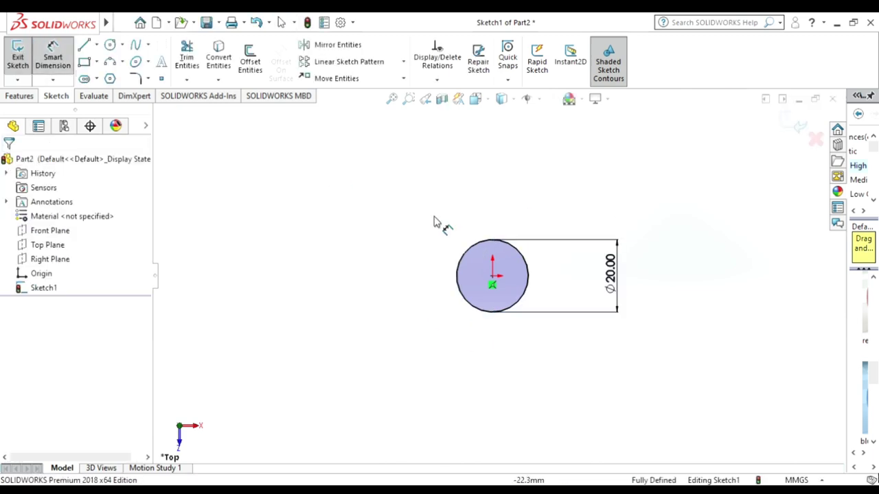
click(511, 249)
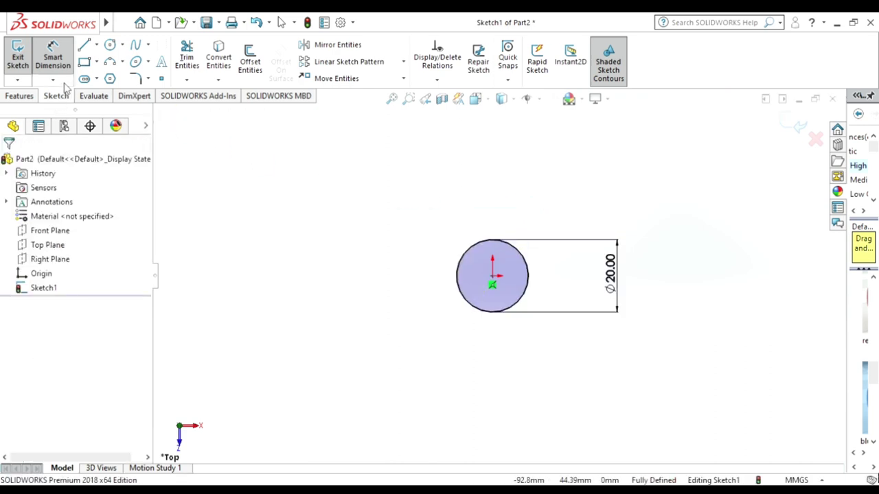
click(21, 96)
Step: Extrude the Ø20 mm circle 10 mm Mid Plane into the cylinder Boss-Extrude1
click(23, 61)
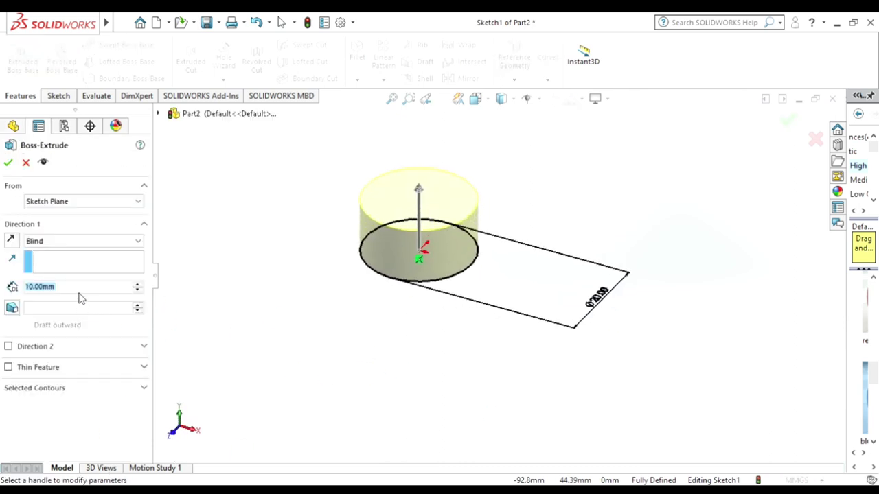
click(72, 245)
click(76, 295)
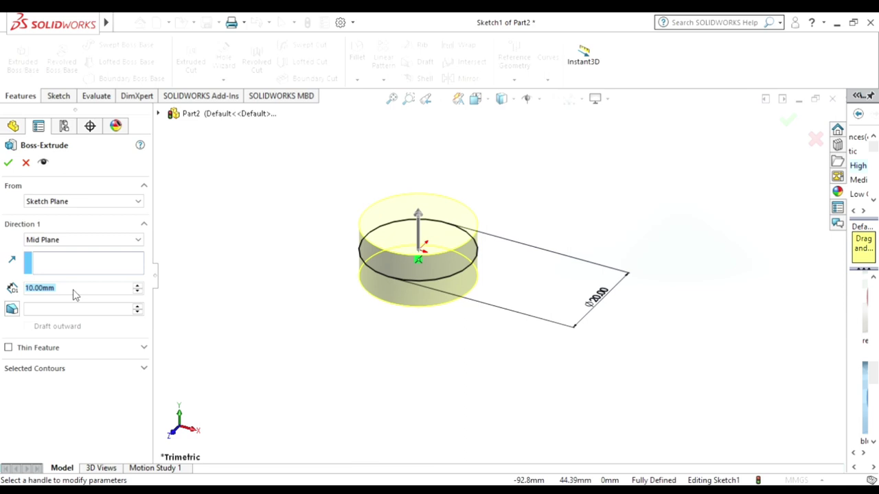
text(10)
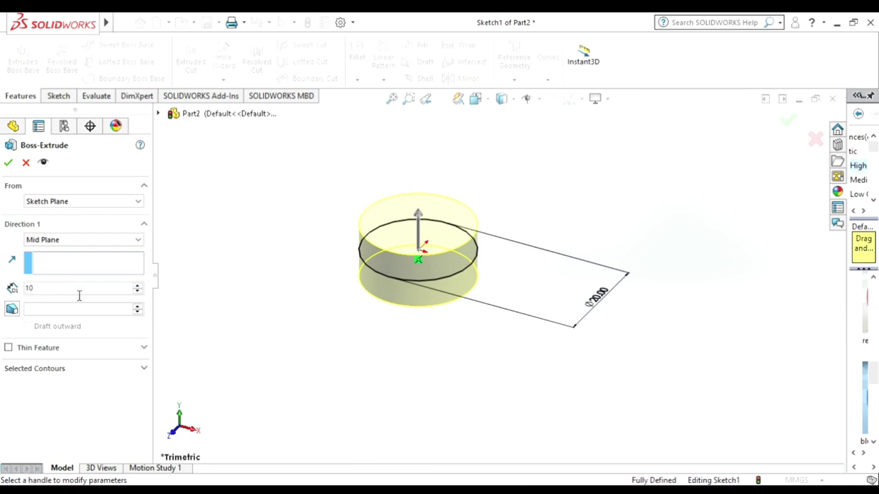
key(Return)
key(Return)
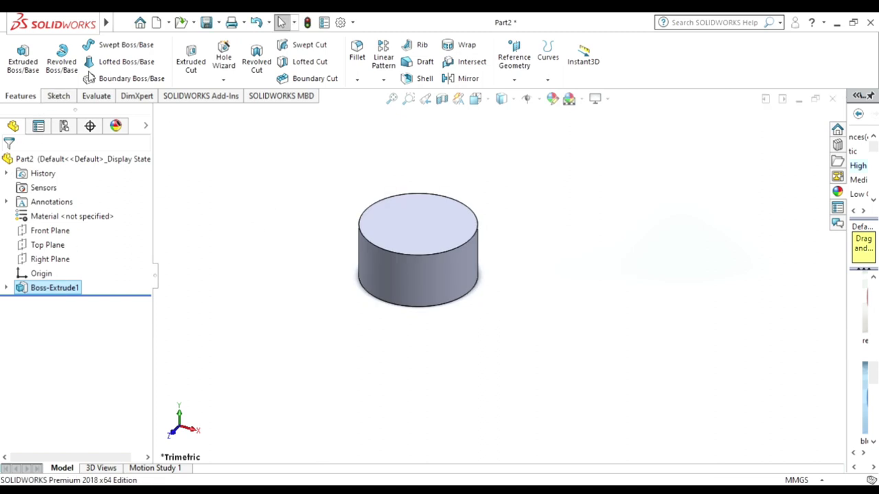
click(58, 96)
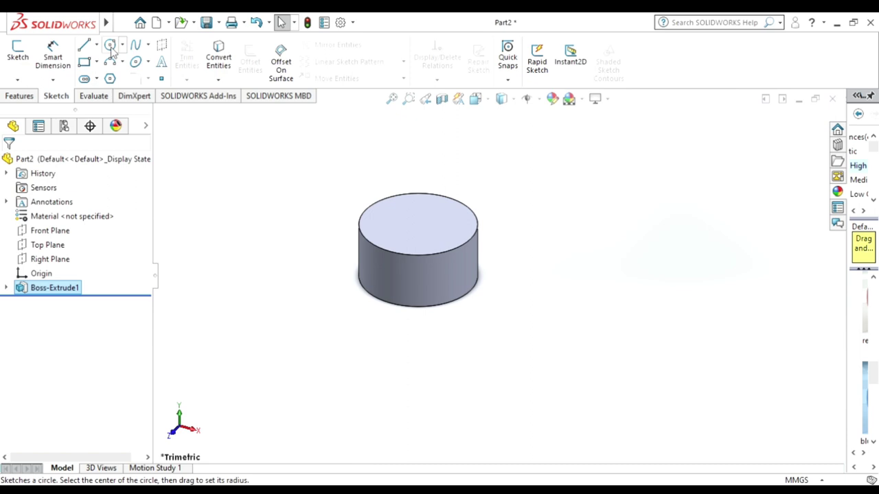
Step: Draw a circle on the cylinder's end face centred on the origin, larger than the cylinder, and dimension it
click(110, 45)
click(391, 227)
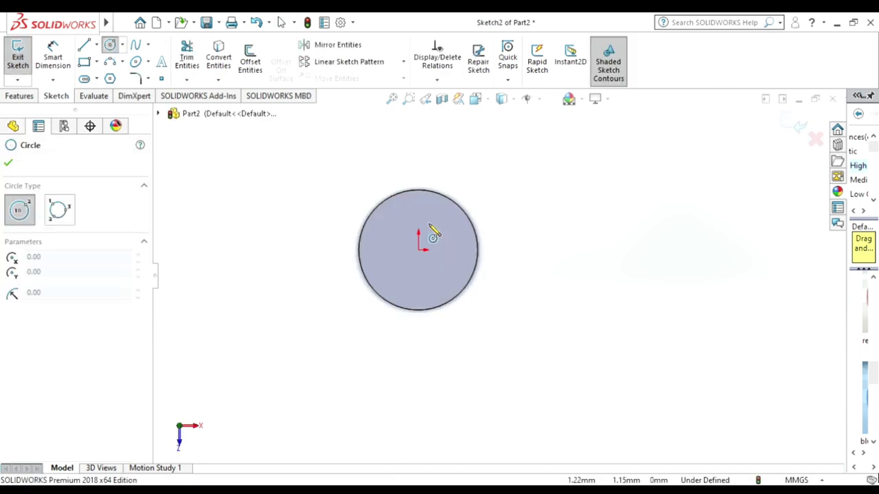
click(421, 252)
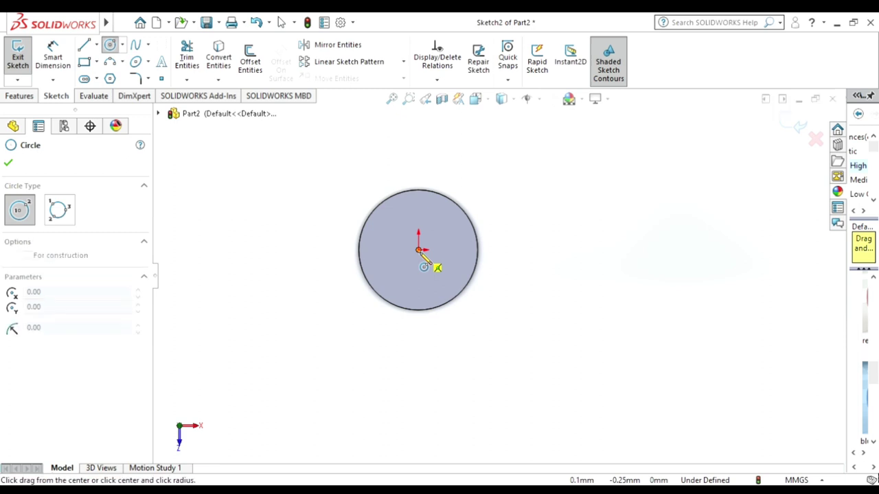
click(350, 310)
click(52, 59)
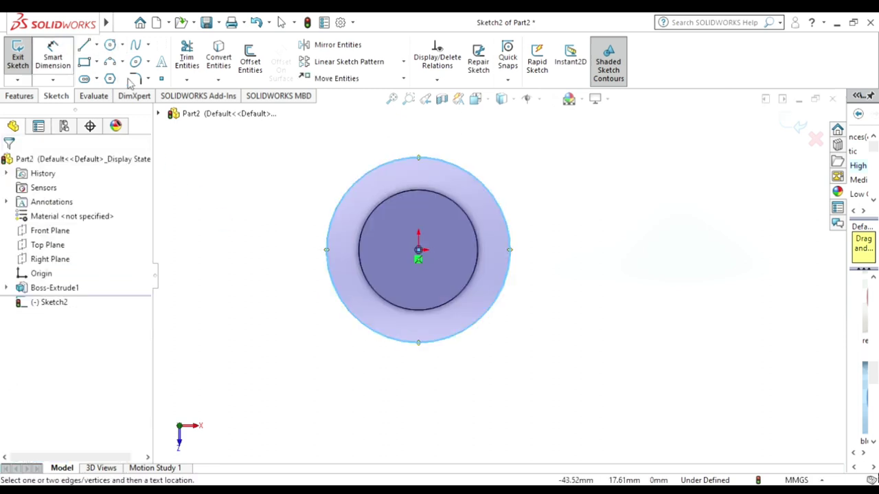
click(329, 231)
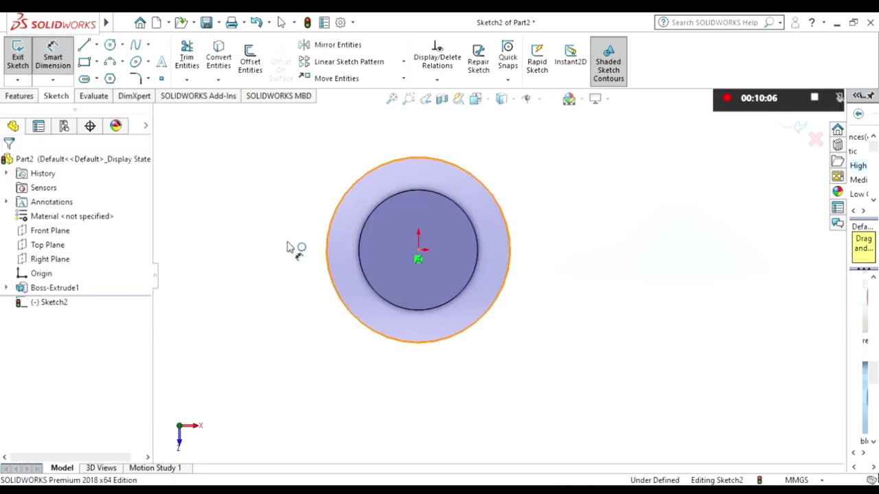
click(258, 282)
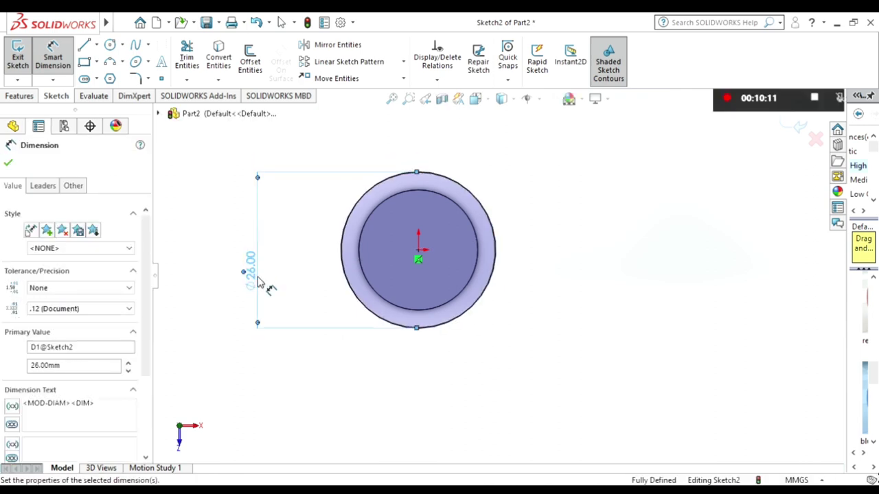
Step: Change the circle's diameter dimension to 27 mm and view the sketch face-on
middle_drag(309, 443, 230, 348)
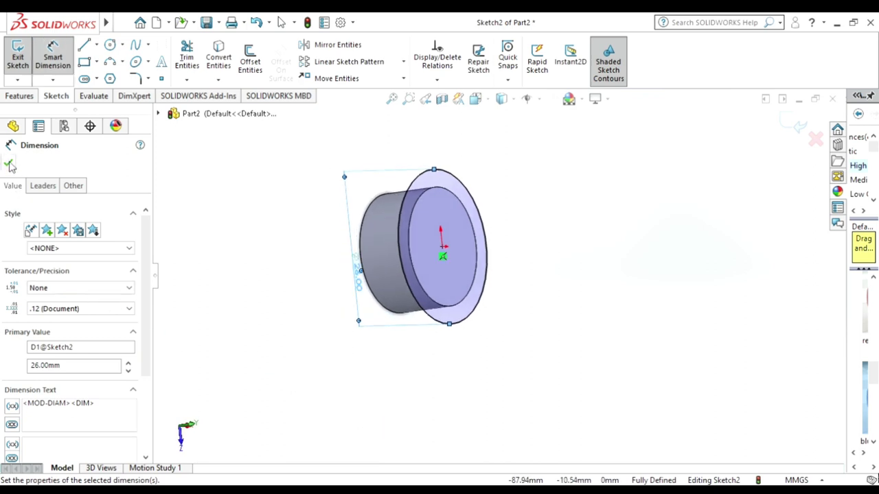
click(8, 164)
click(281, 23)
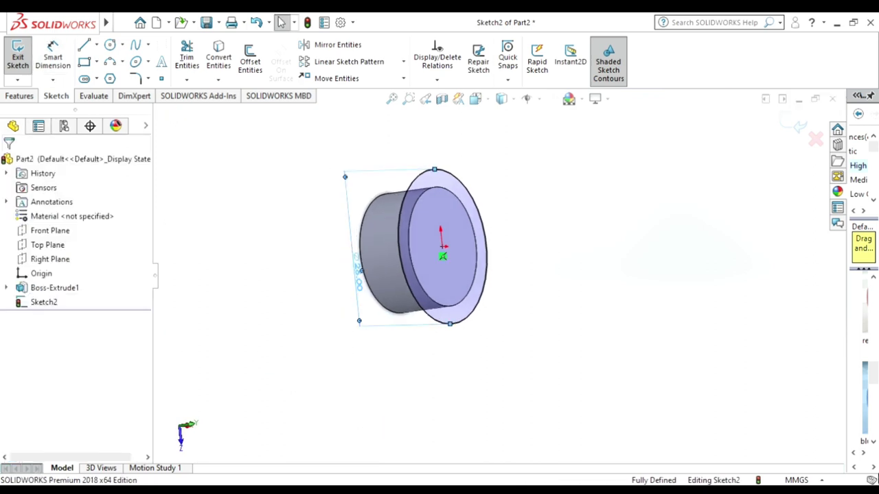
click(358, 287)
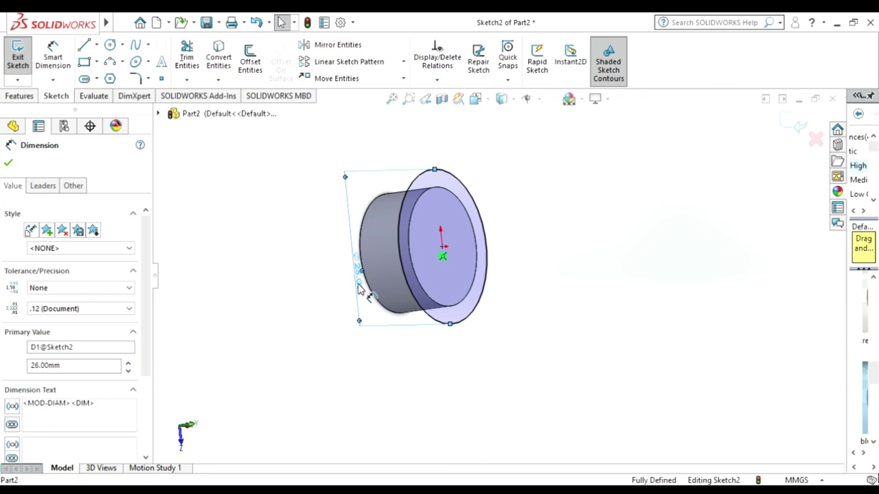
double_click(114, 369)
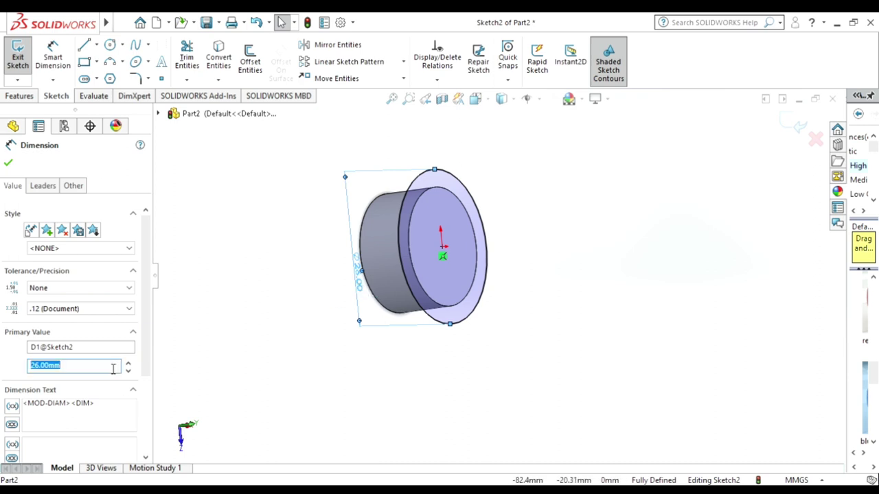
text(27)
key(Return)
click(8, 163)
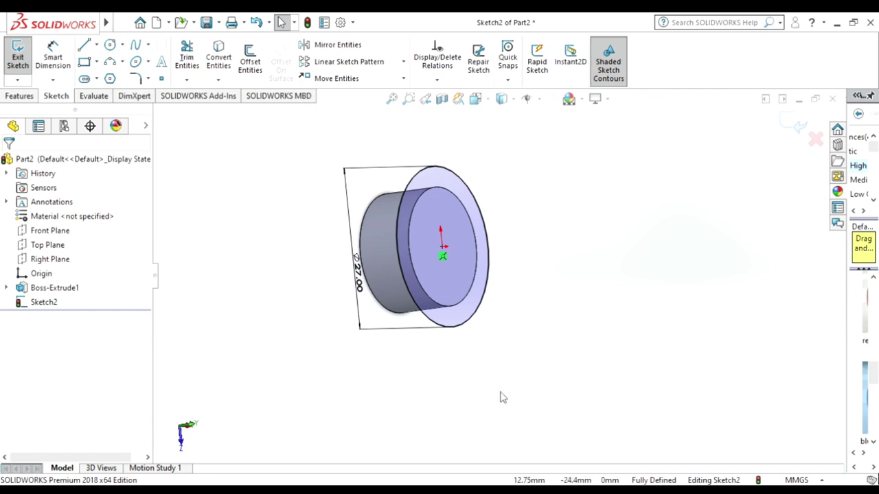
key(ctrl+8)
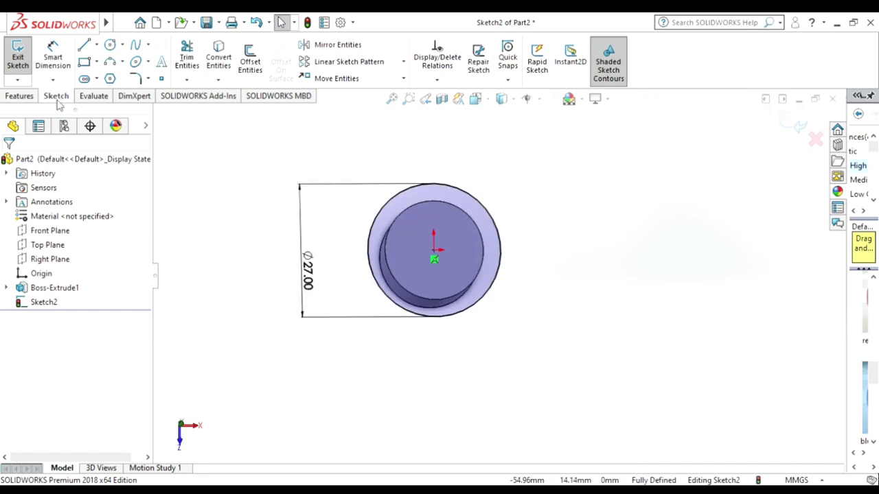
Step: Extrude the Ø27 circle 1 mm into a thin flange, Boss-Extrude2
click(19, 96)
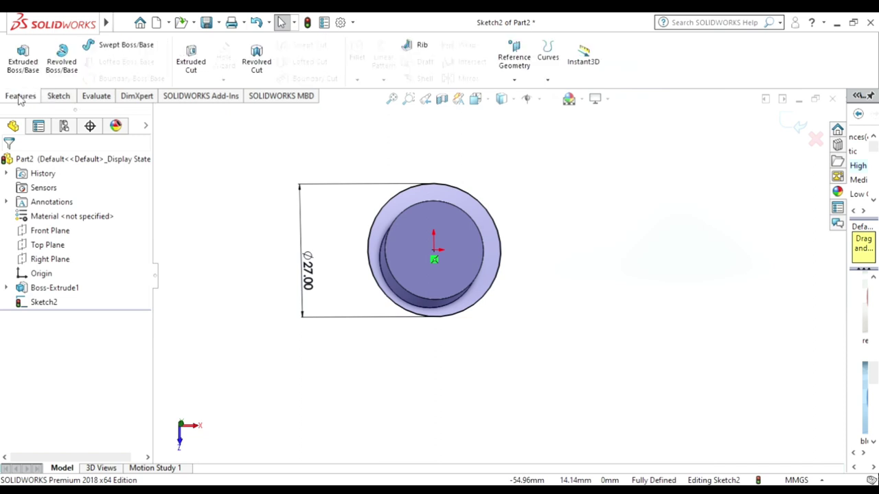
click(23, 58)
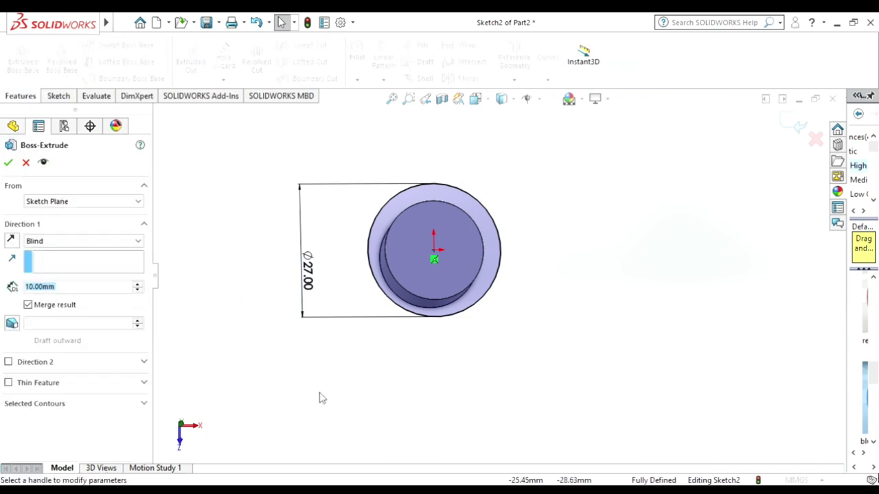
click(103, 295)
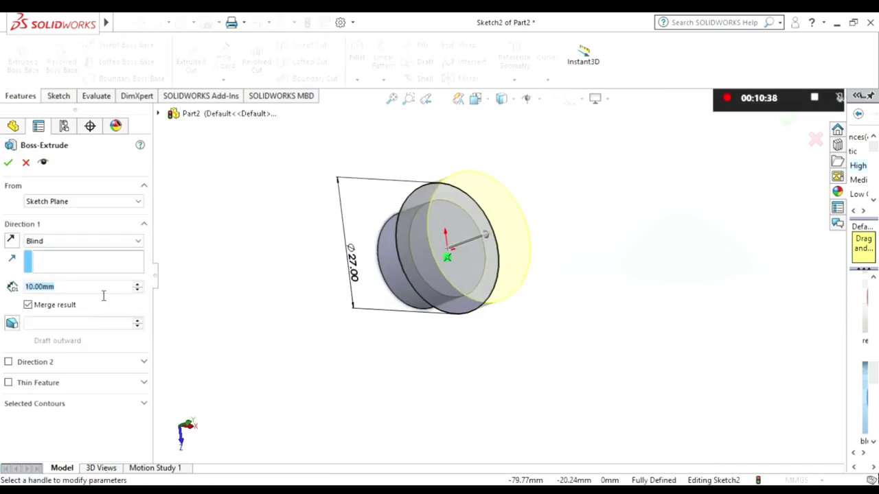
text(1)
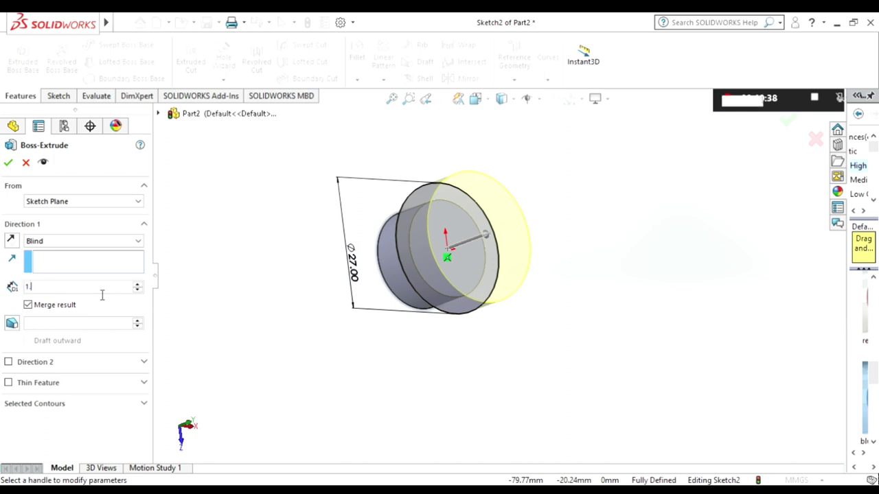
key(Return)
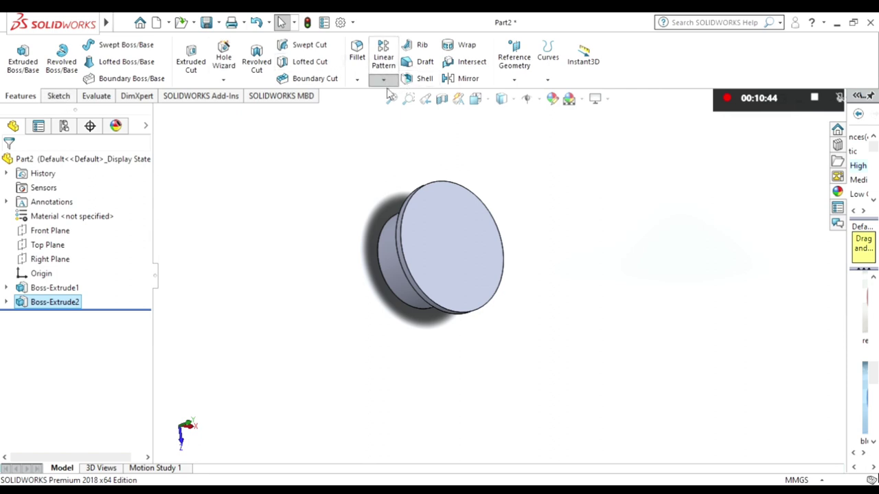
middle_drag(174, 333, 274, 314)
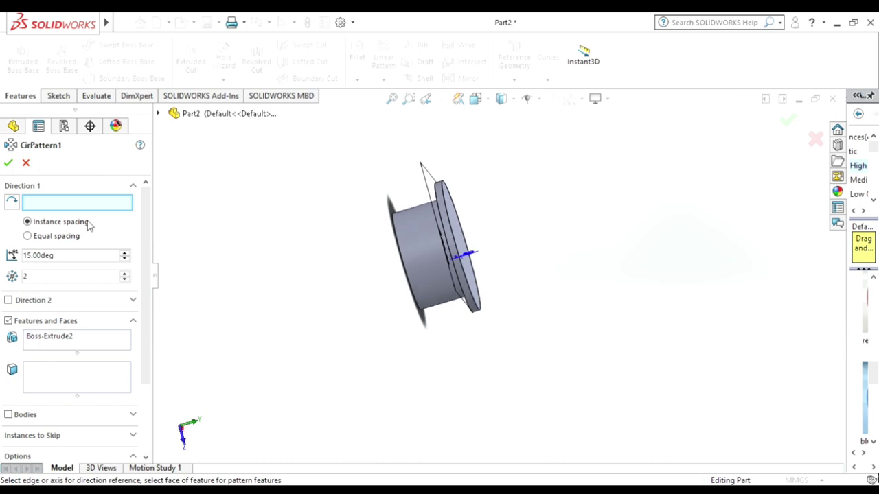
Step: Mirror the flange across the Top Plane as Mirror1
click(26, 165)
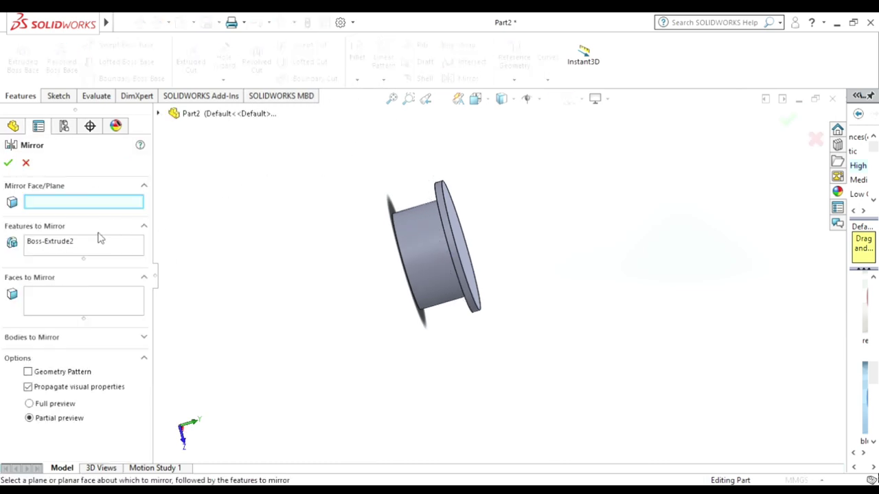
click(159, 114)
click(213, 199)
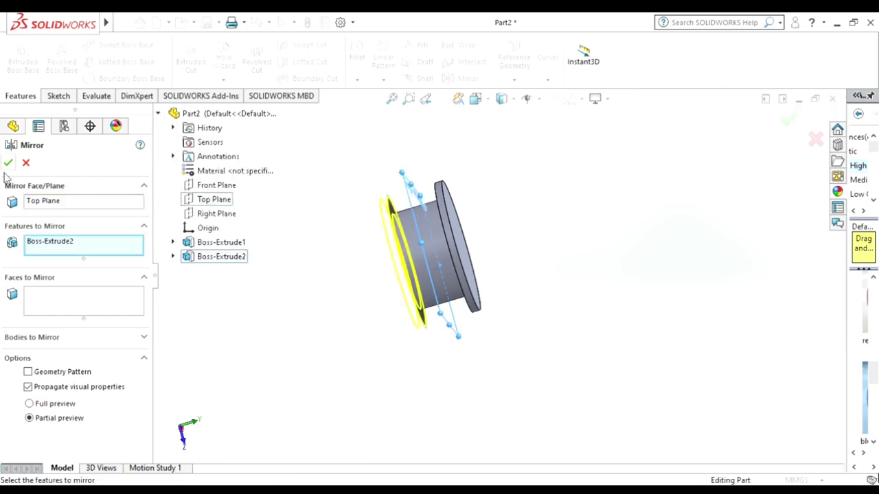
click(8, 163)
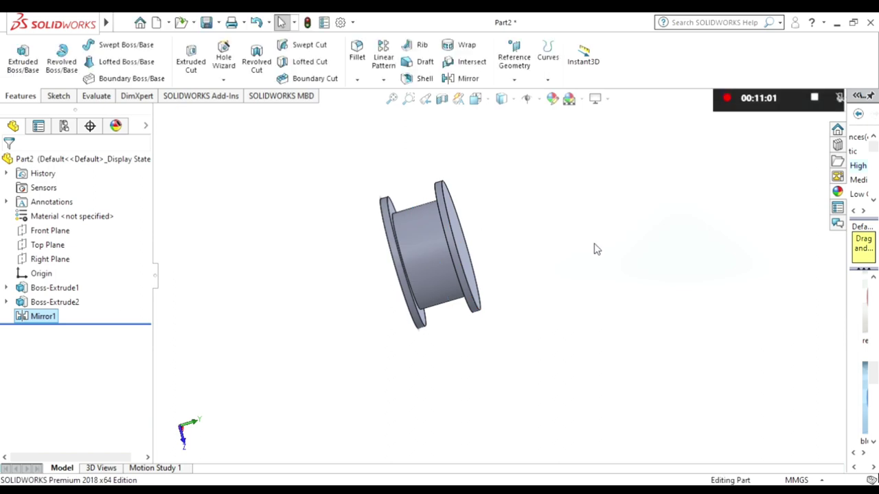
middle_drag(595, 249, 543, 267)
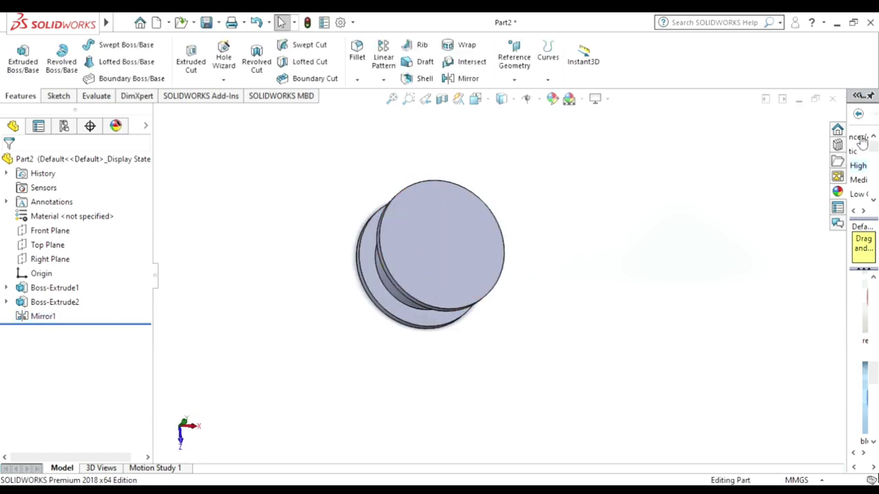
Step: Try dragging yellow high gloss plastic from the appearances library onto the part
click(859, 97)
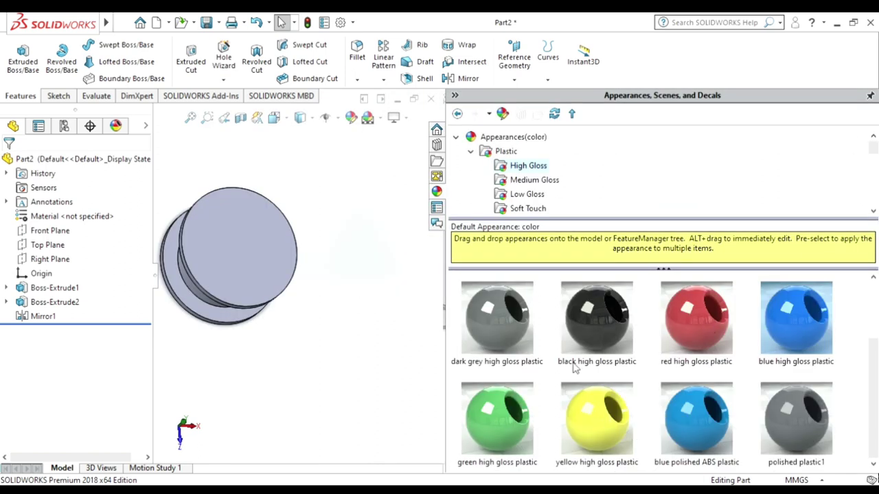
drag(611, 406, 404, 331)
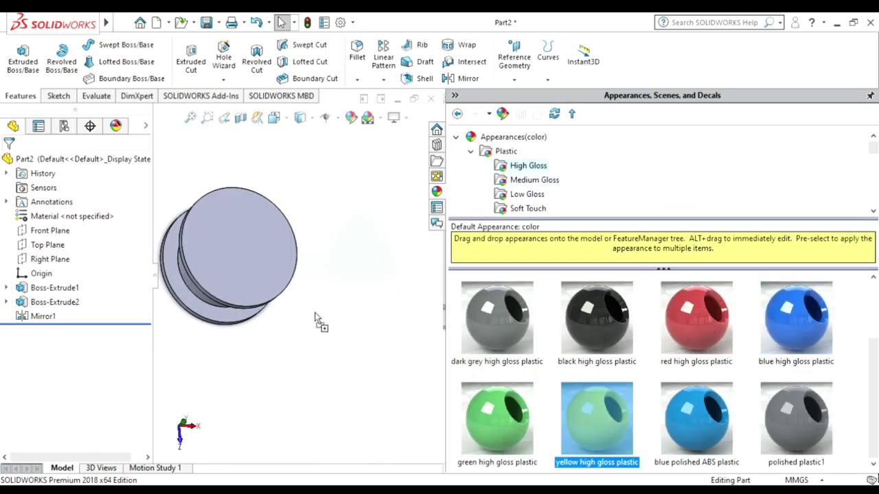
drag(568, 415, 302, 203)
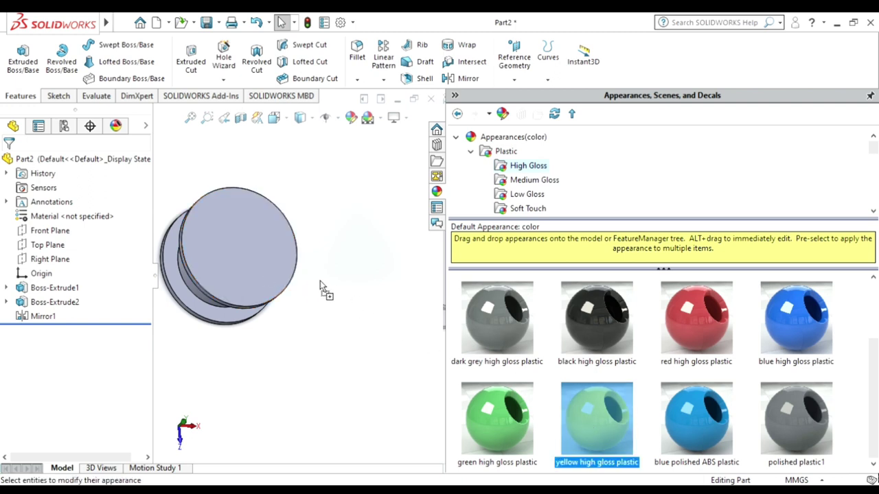
drag(199, 398, 284, 179)
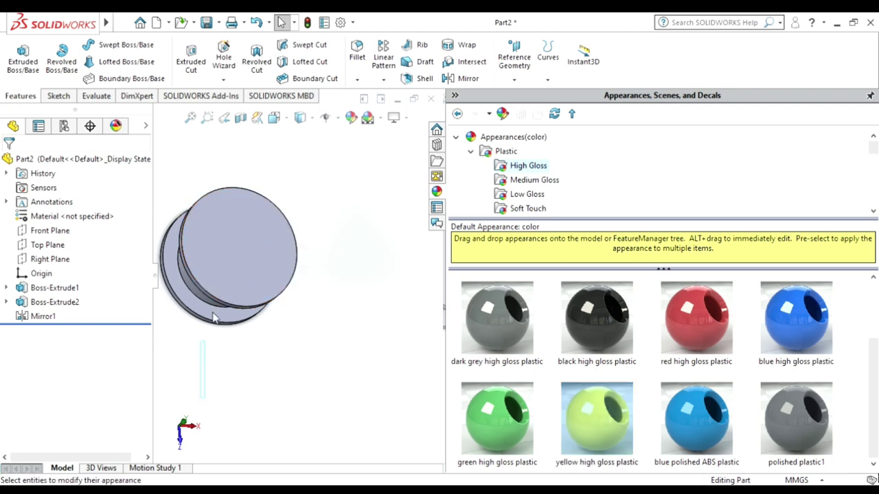
drag(326, 330, 155, 186)
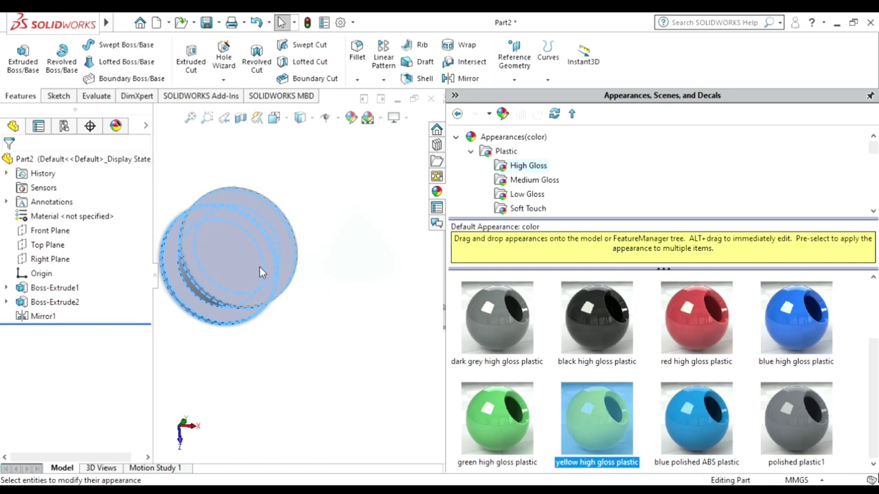
click(331, 302)
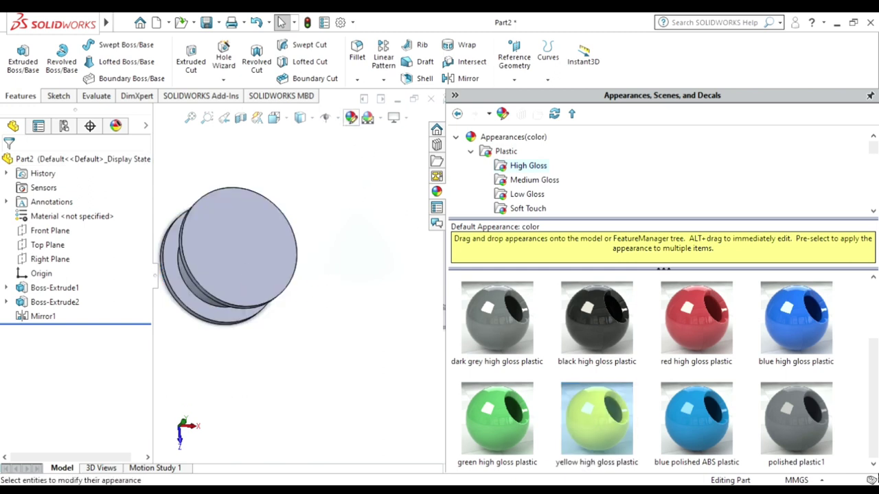
Step: Give the cap part a yellow high gloss plastic appearance and save it as 'centre'
click(351, 117)
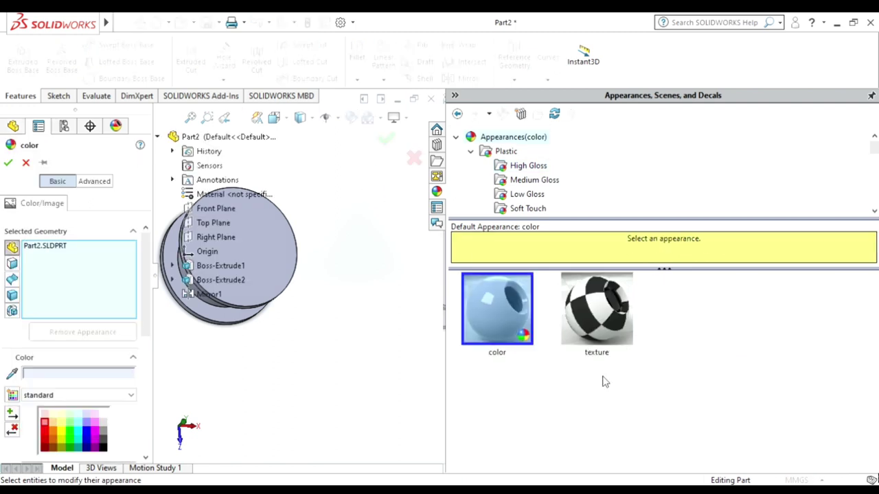
click(517, 172)
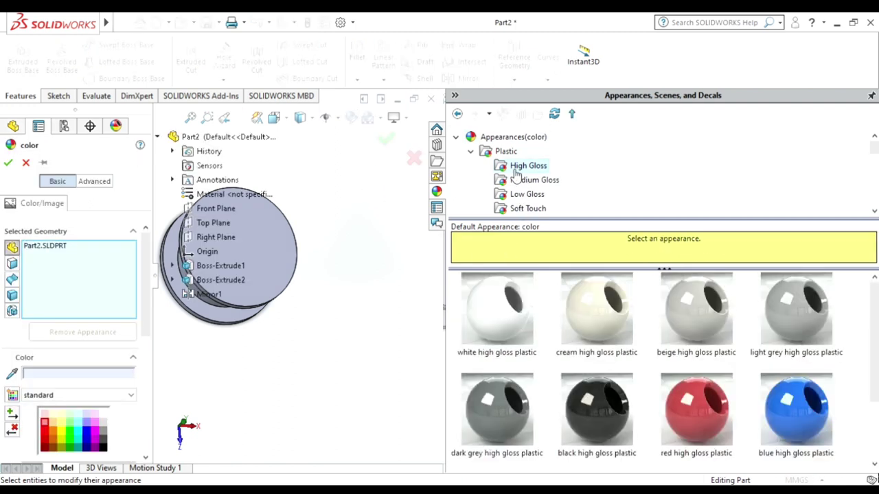
scroll(771, 429, down, 2)
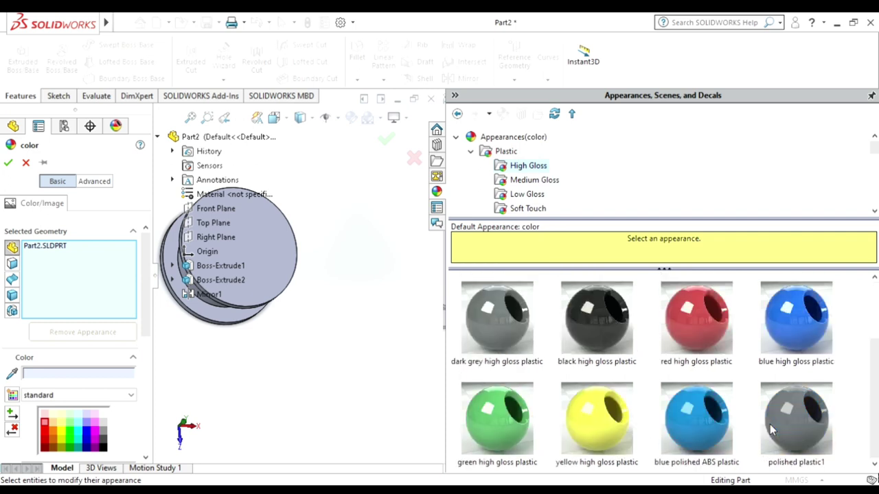
click(596, 425)
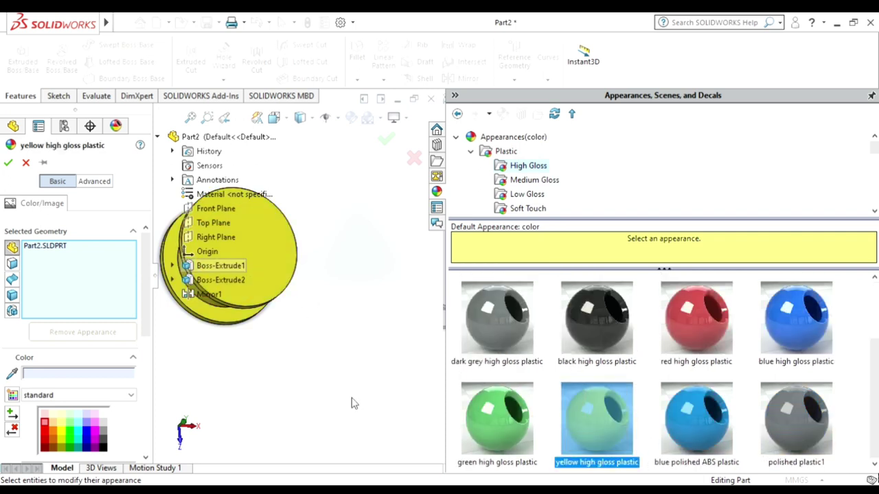
click(8, 163)
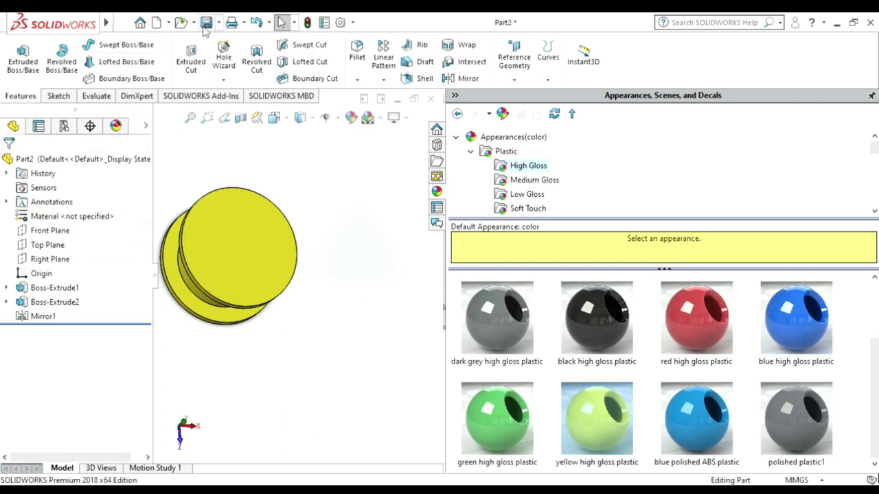
click(205, 22)
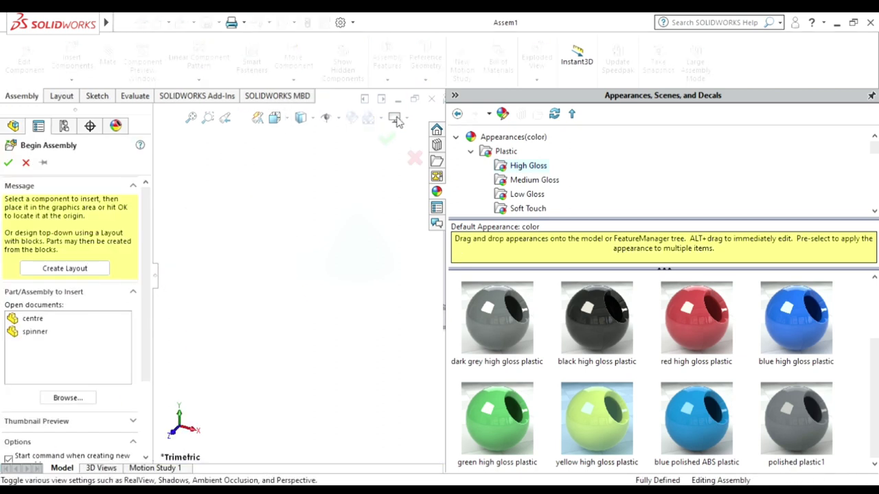
Step: Insert the 'centre' part into the new assembly at the origin
click(454, 96)
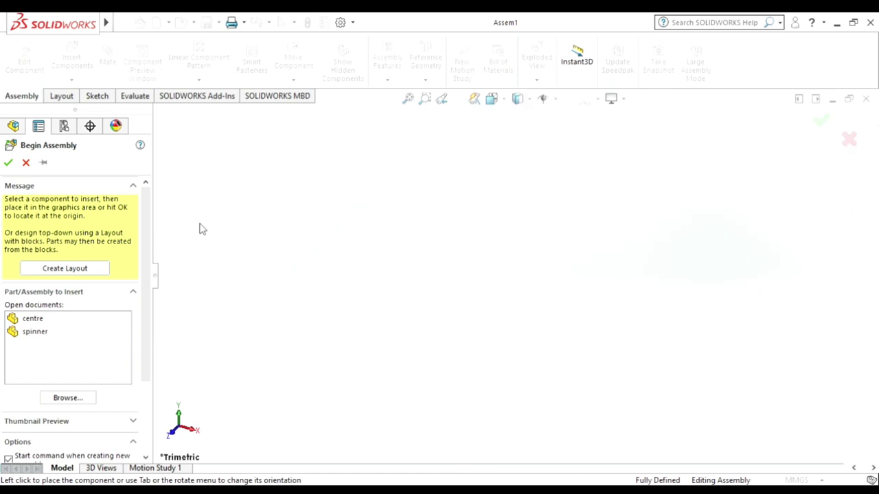
click(31, 332)
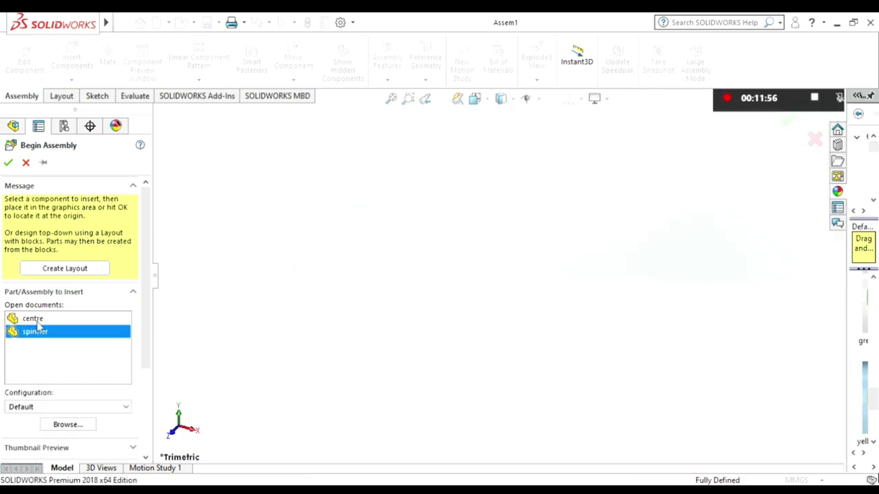
click(37, 320)
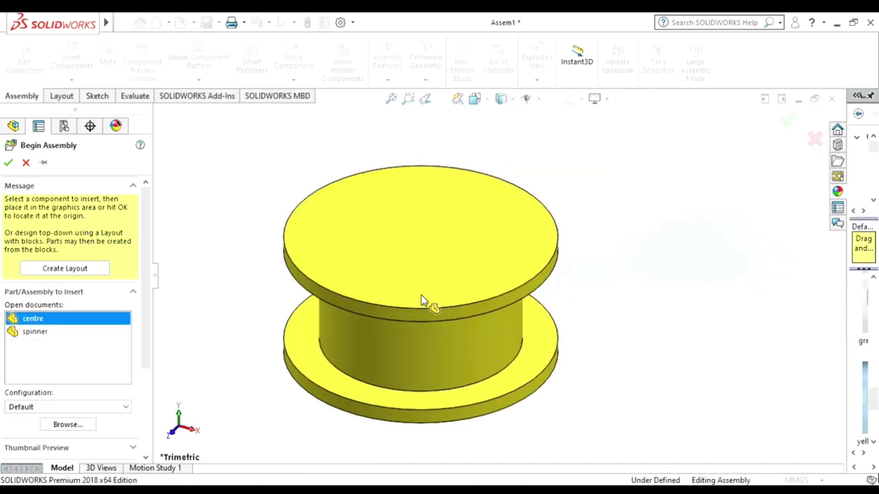
click(235, 348)
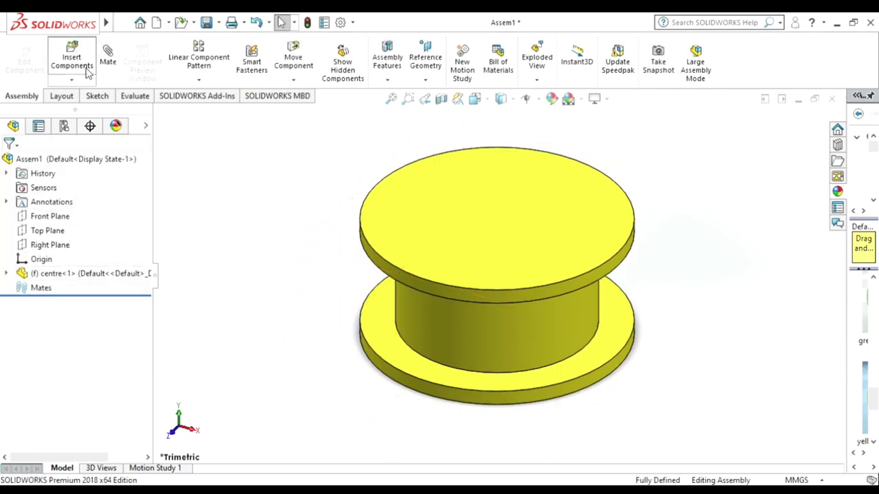
Step: Insert the 'spinner' part into the assembly and fit the view
click(87, 71)
click(42, 319)
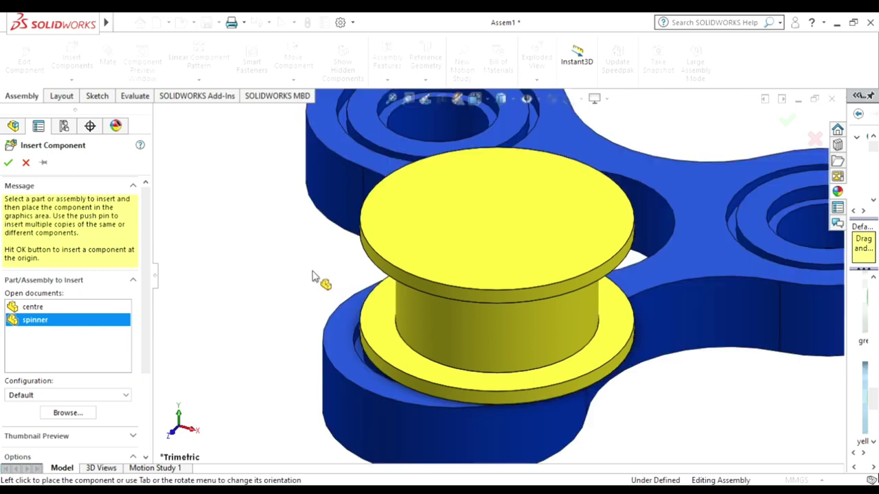
click(312, 277)
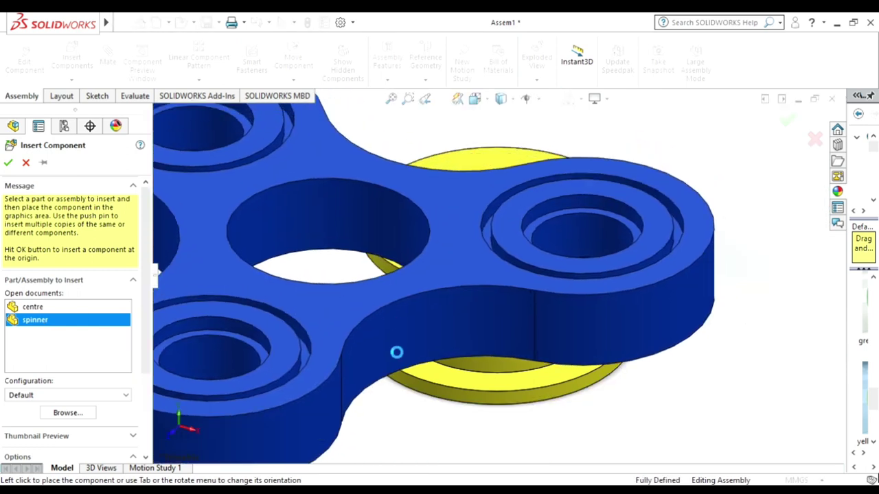
click(397, 353)
key(ctrl+7)
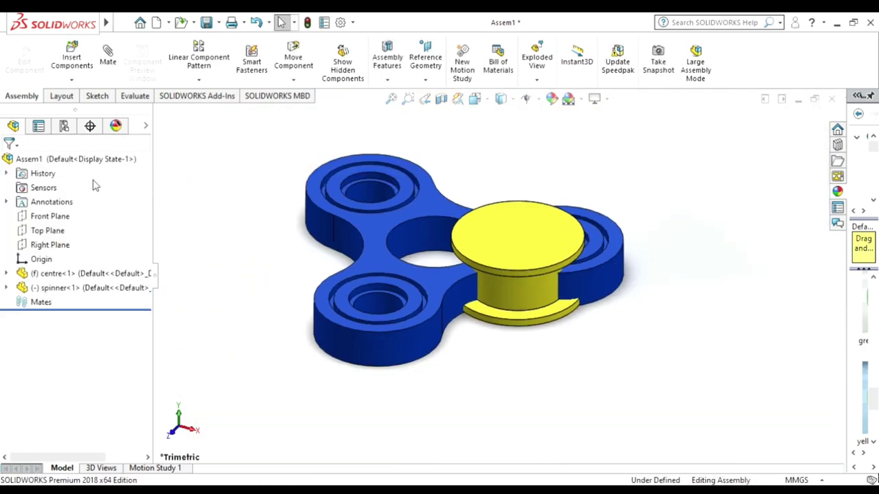
click(108, 56)
Step: Add a Concentric mate between the centre's cylinder face and the spinner's middle hole
click(507, 297)
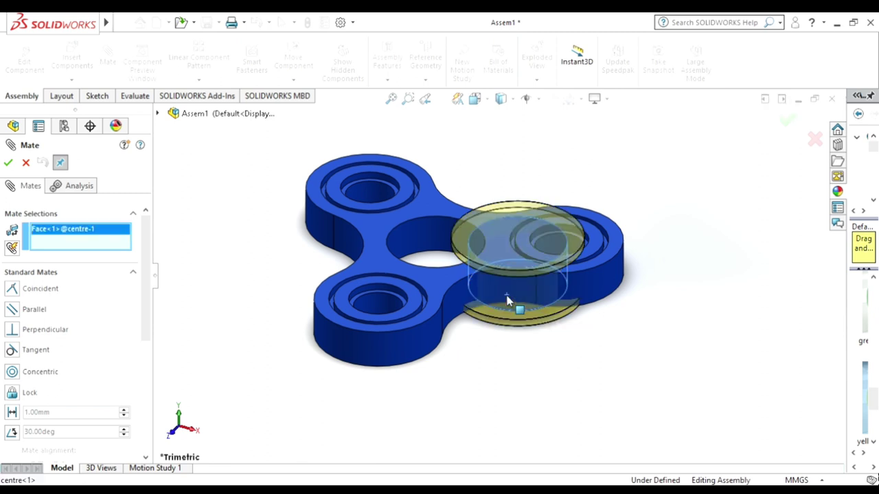
click(421, 244)
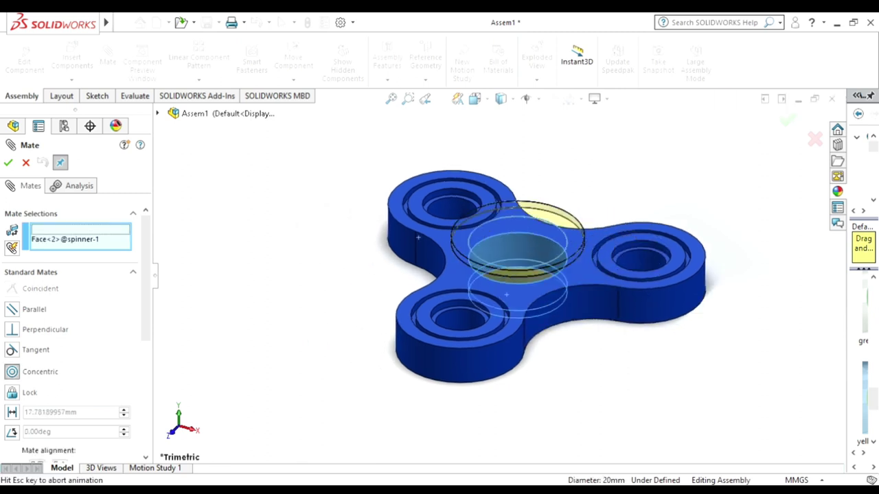
click(8, 161)
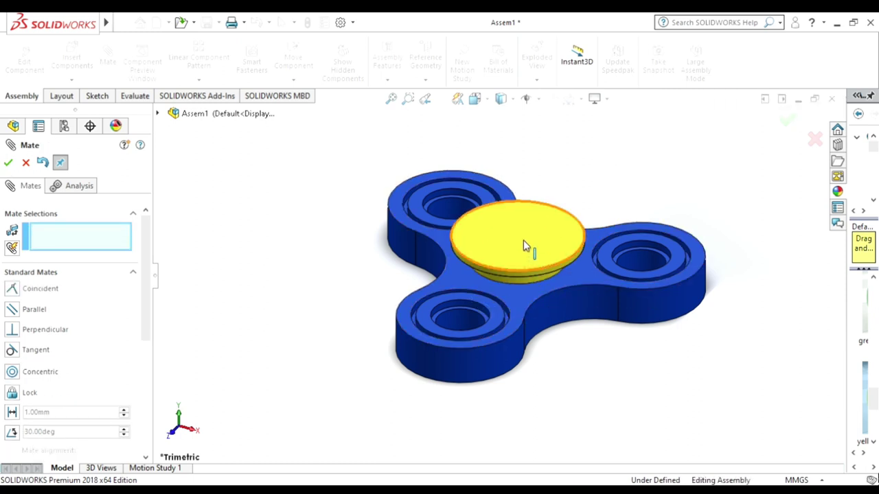
middle_drag(556, 436, 526, 323)
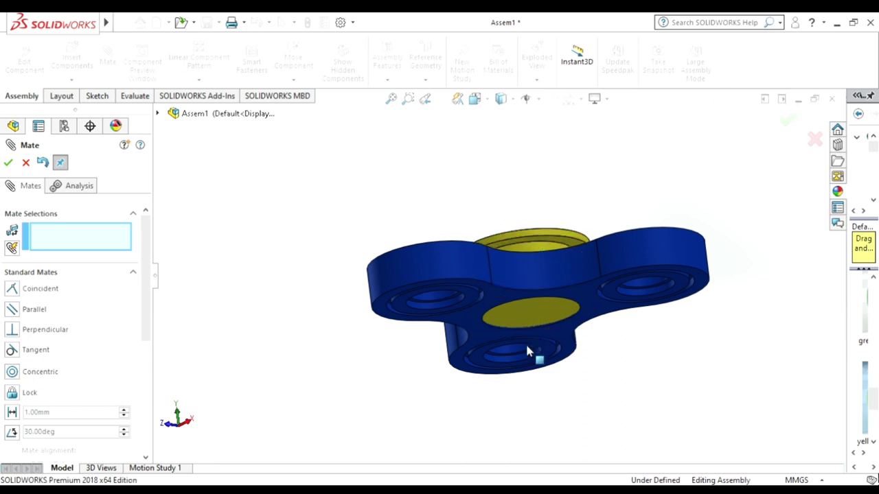
middle_drag(213, 338, 267, 372)
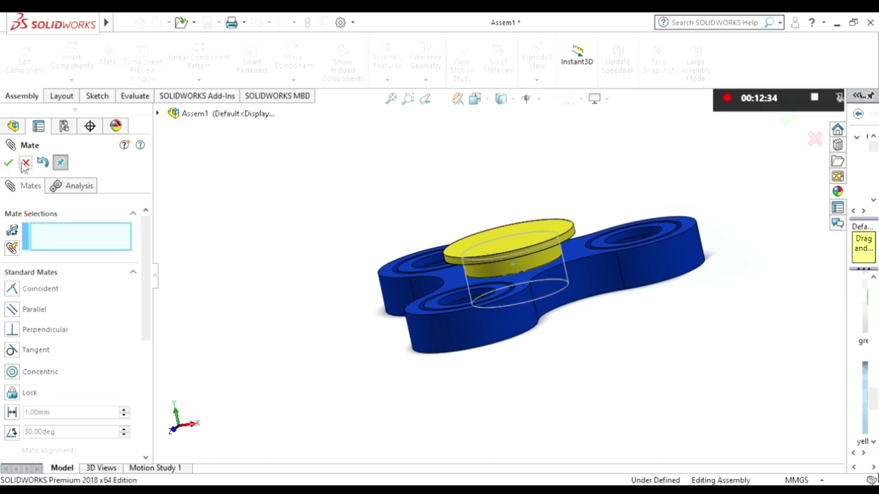
click(42, 164)
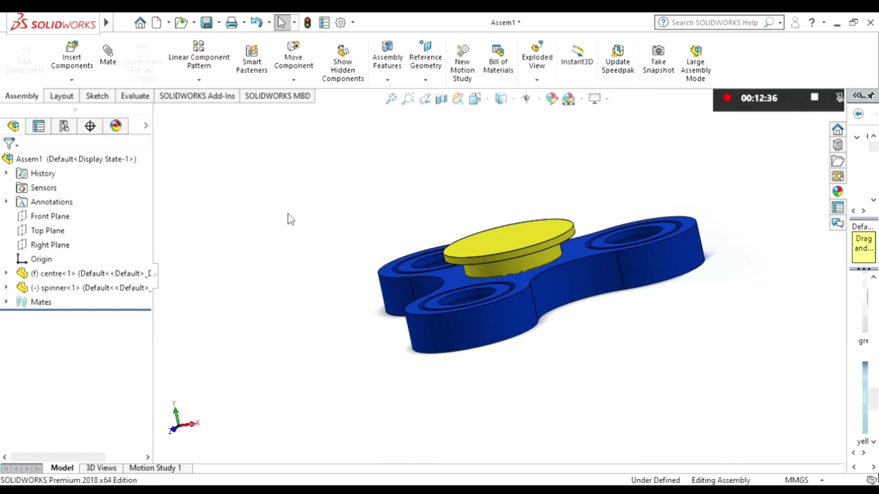
Step: Spin the spinner around the hub and set centre<1> to Float instead of fixed
click(455, 323)
drag(453, 304, 526, 237)
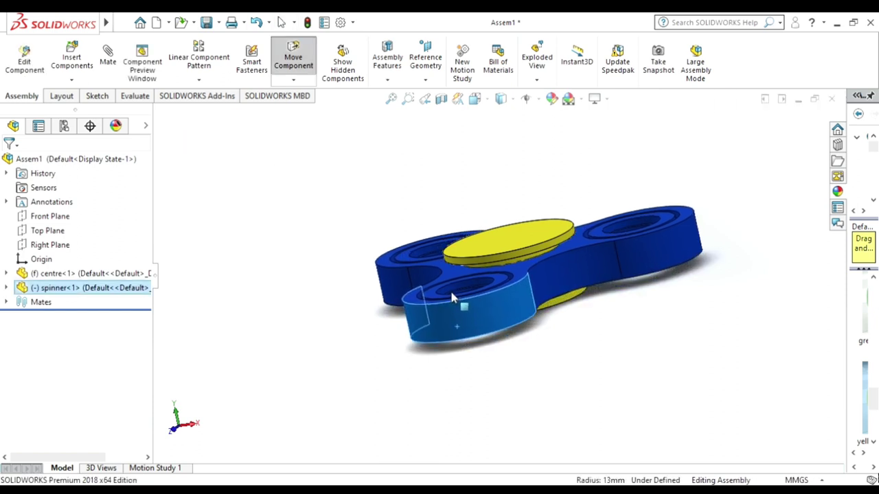
click(525, 236)
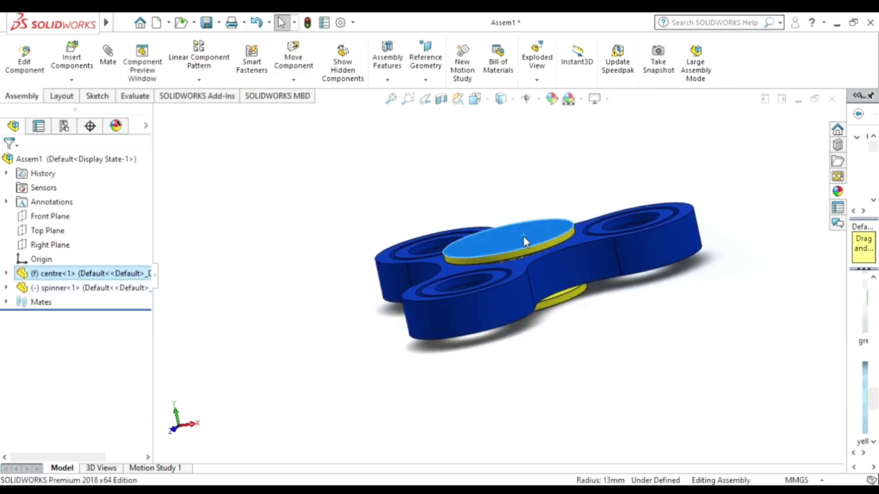
right_click(530, 256)
click(449, 392)
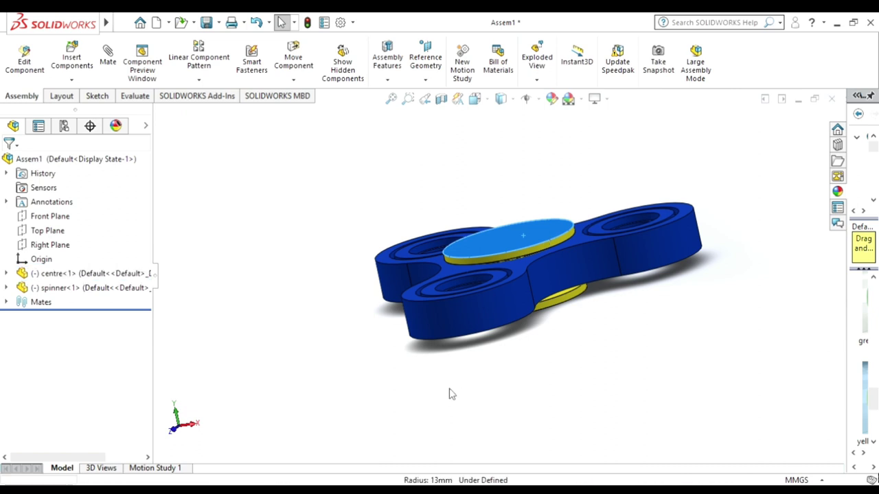
click(514, 406)
middle_drag(644, 397, 630, 365)
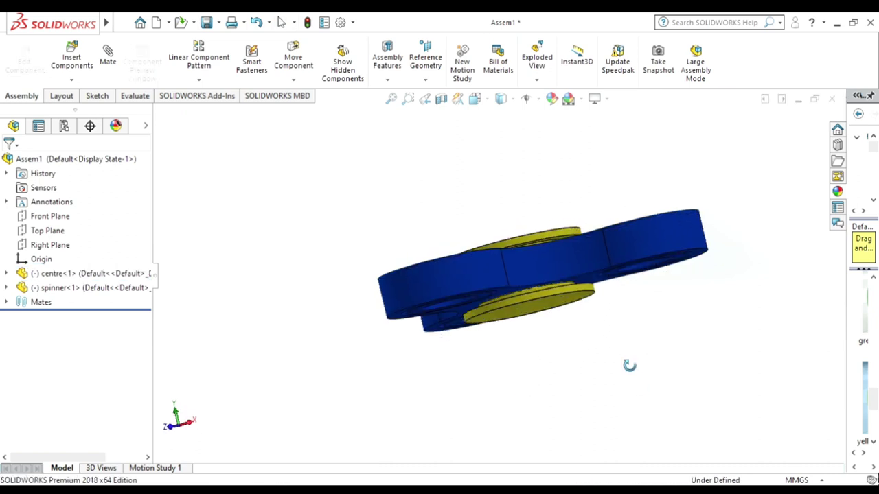
Step: Mate the spinner's top face parallel to the centre's flange face, then zoom to fit
click(116, 71)
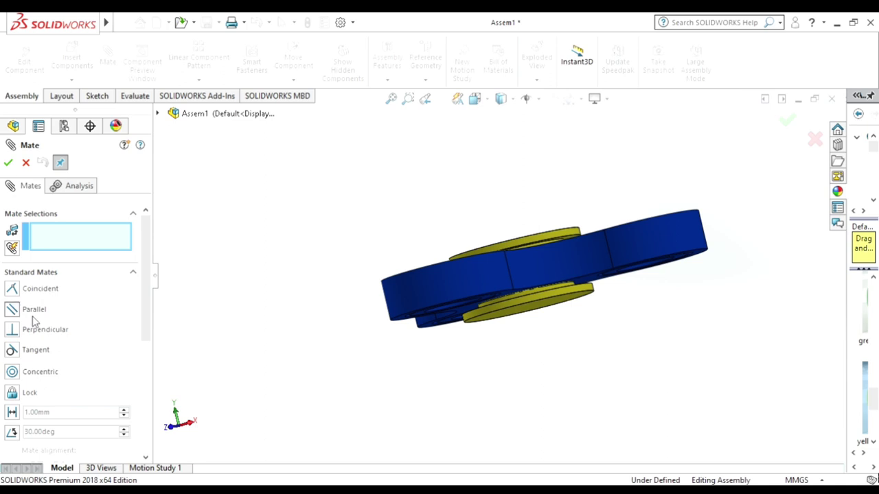
middle_drag(606, 380, 506, 291)
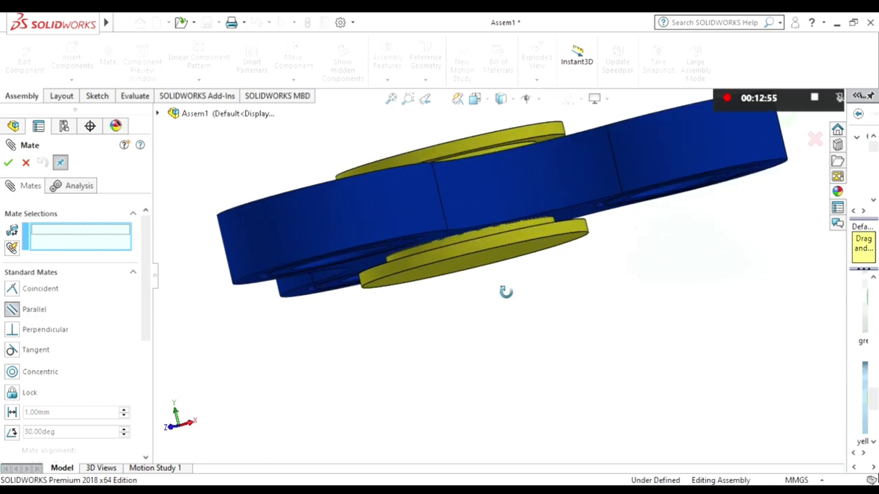
scroll(506, 290, down, 3)
click(446, 238)
middle_drag(447, 237, 481, 402)
scroll(468, 337, down, 5)
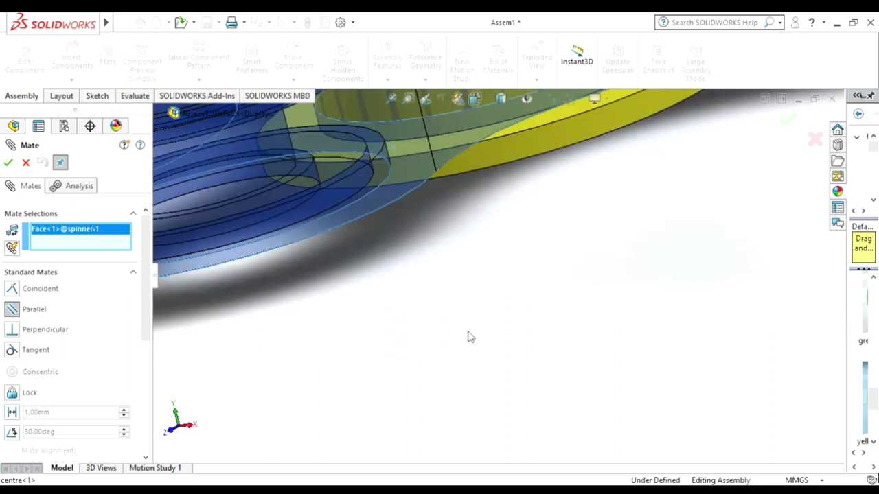
click(524, 126)
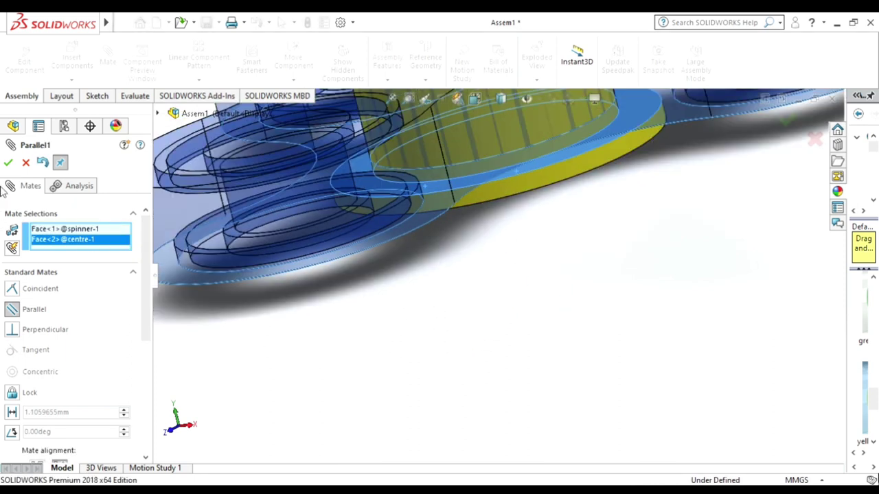
click(9, 163)
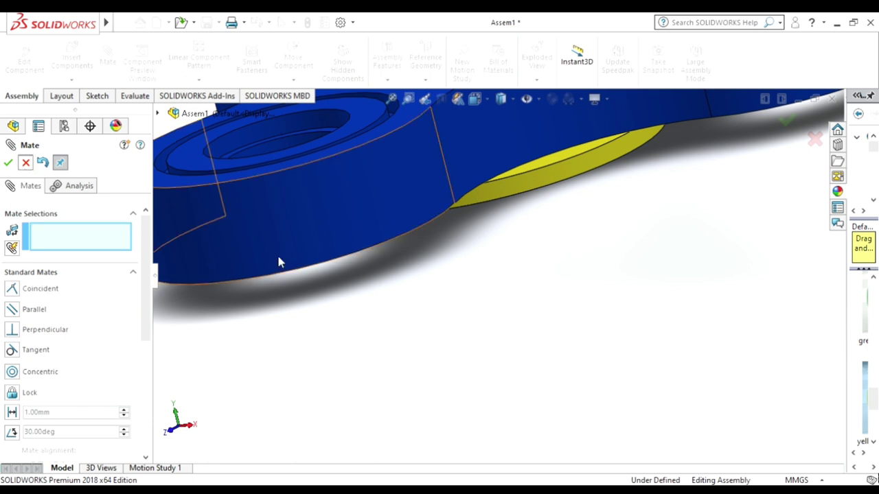
key(Escape)
scroll(661, 361, up, 5)
mouse_move(561, 339)
middle_down()
mouse_move(535, 294)
mouse_move(573, 387)
middle_up()
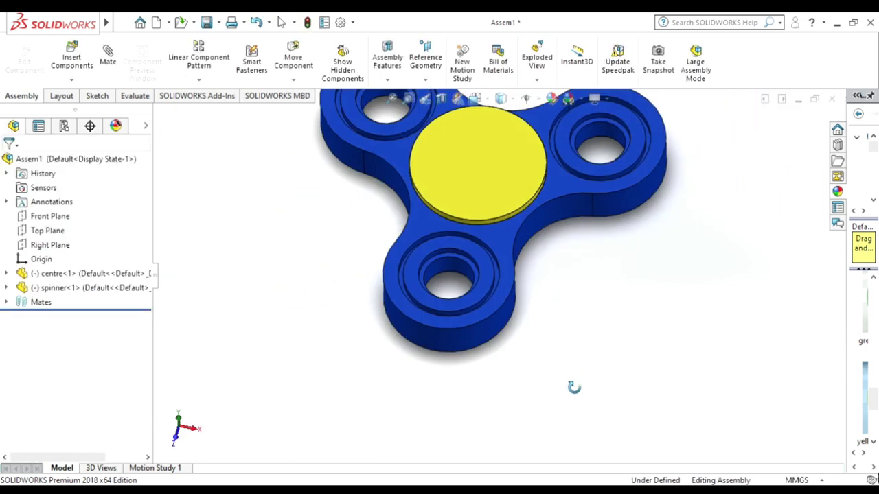
key(f)
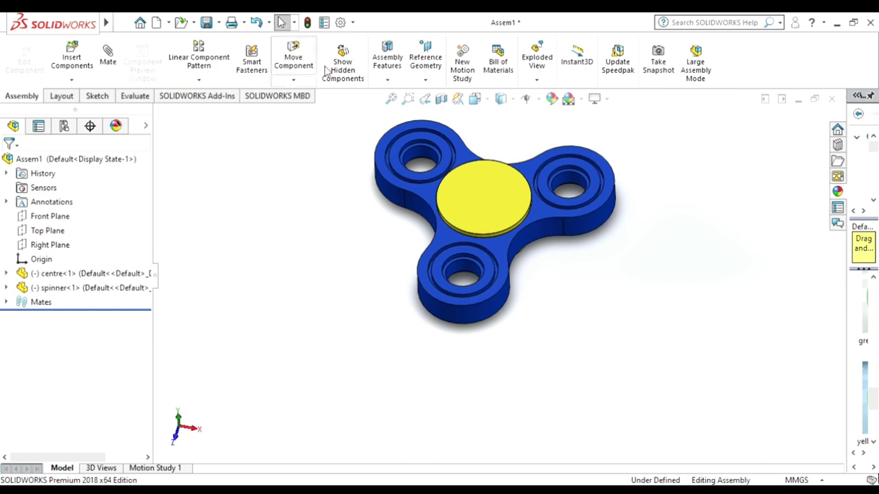
Step: Start editing appearance and pick the spinner body to recolour
click(552, 99)
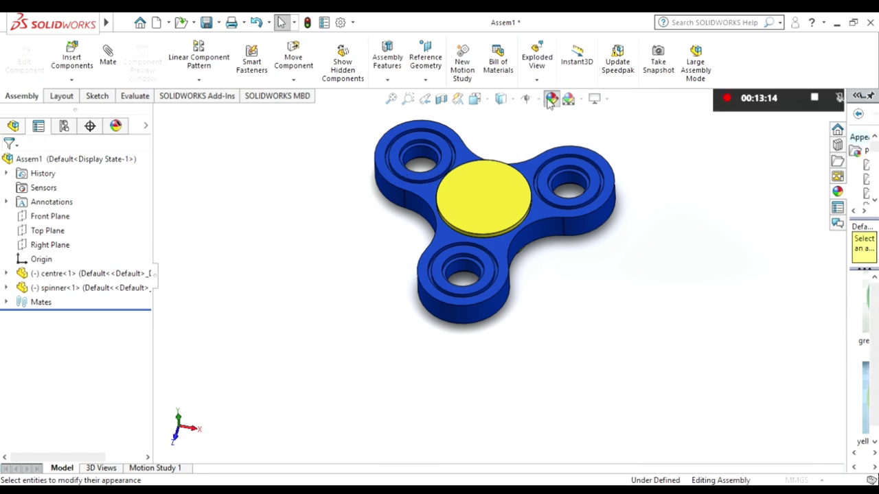
scroll(427, 163, down, 2)
scroll(427, 163, down, 2)
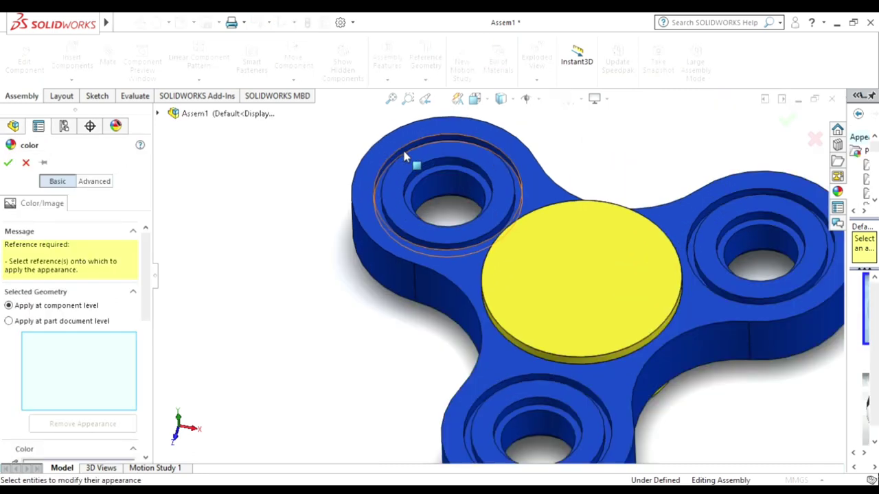
scroll(406, 157, down, 3)
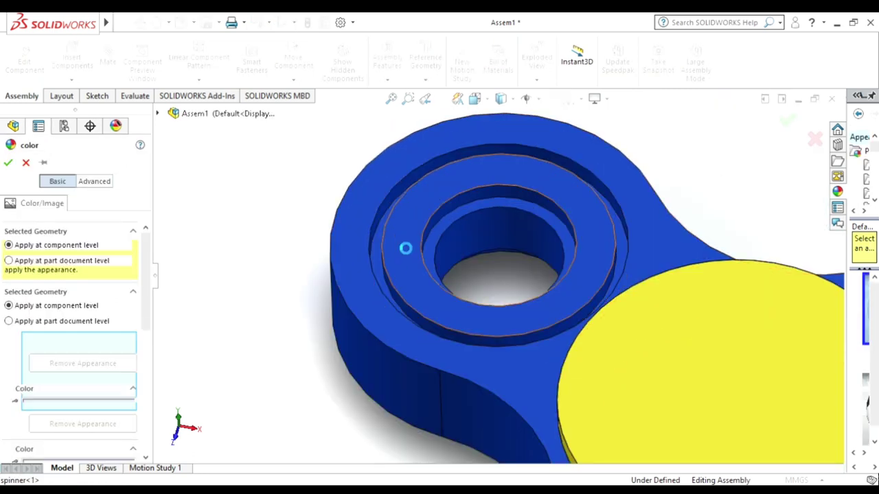
click(410, 251)
scroll(448, 298, up, 3)
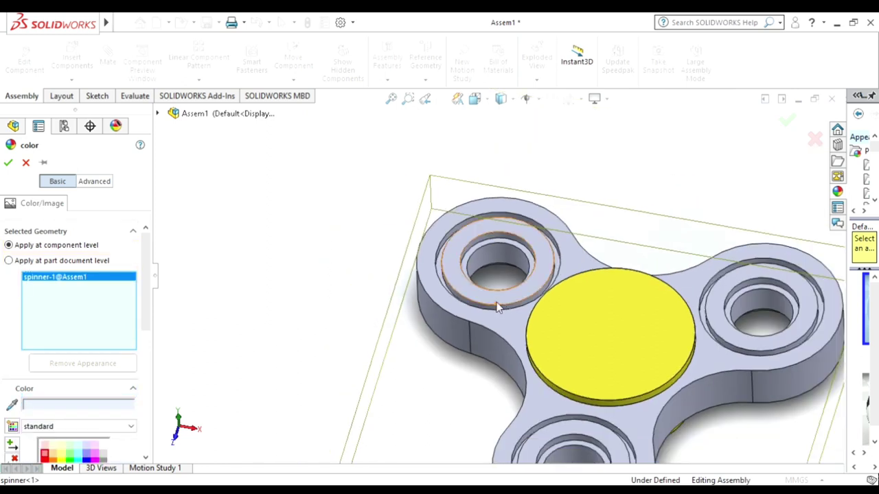
scroll(550, 291, up, 2)
Step: Try yellow-green and purple colours on the spinner, then cancel to keep it blue
click(630, 311)
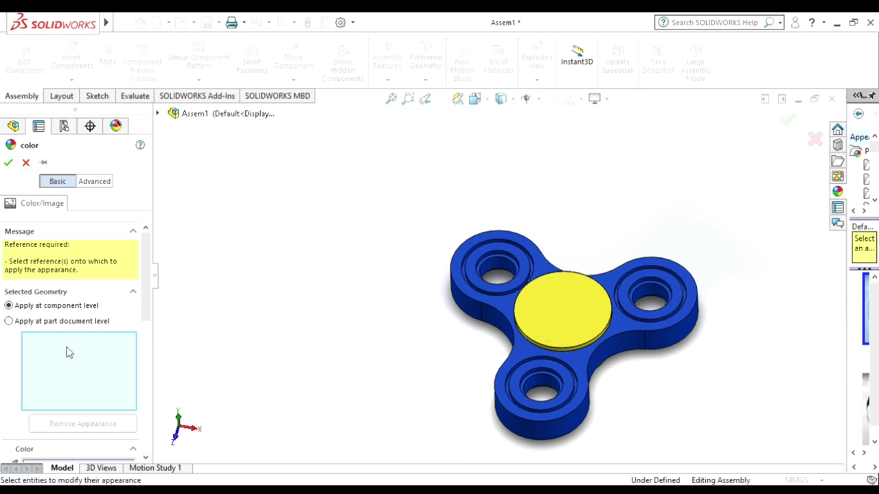
click(481, 281)
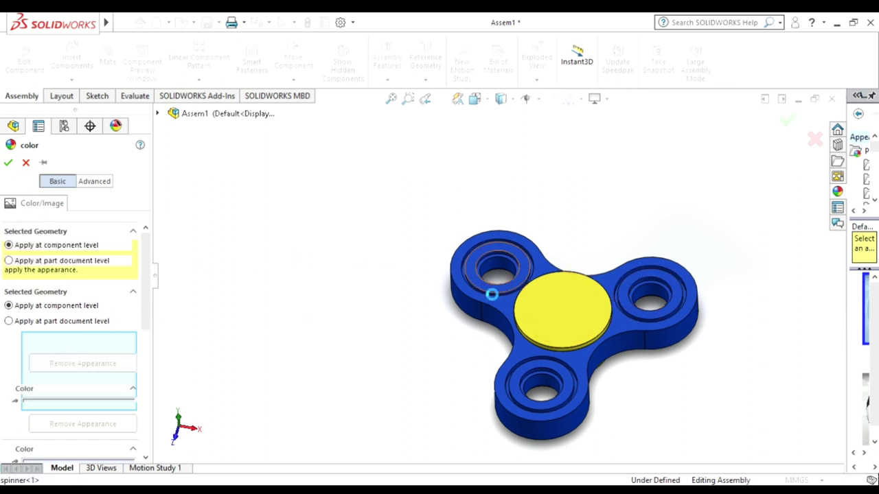
click(651, 323)
click(559, 378)
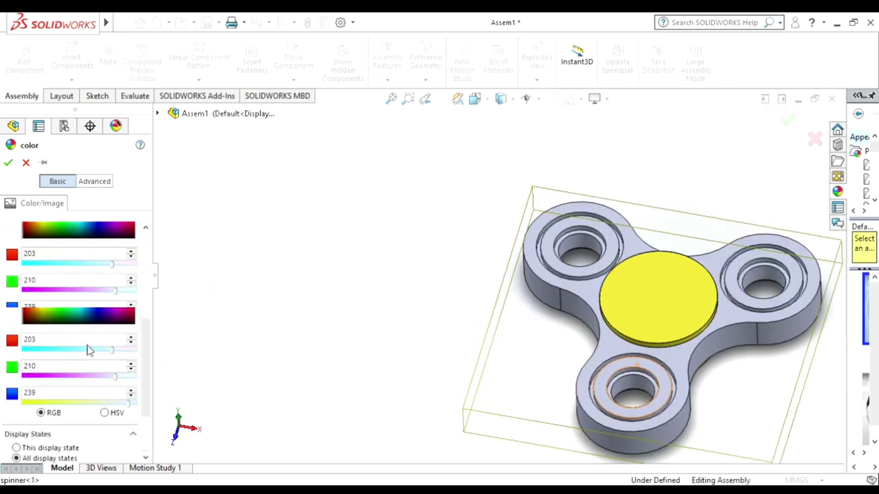
mouse_move(69, 295)
mouse_down()
mouse_move(43, 306)
mouse_move(98, 311)
mouse_up()
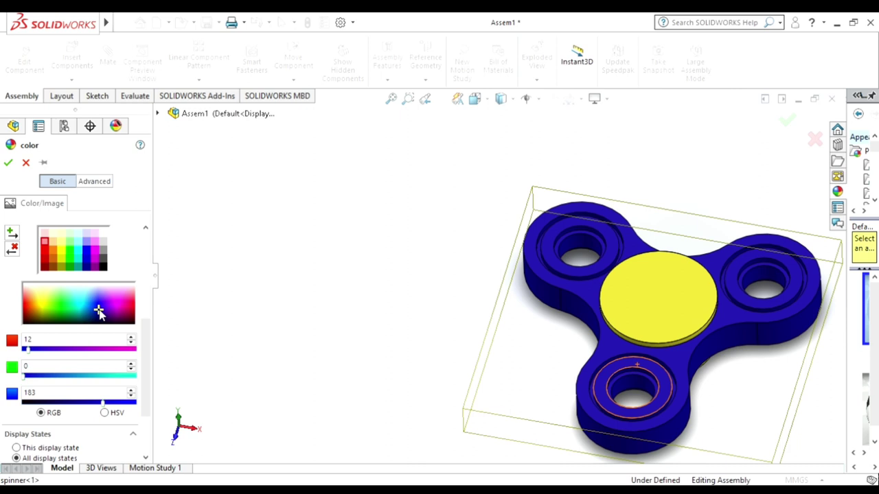
drag(111, 311, 138, 310)
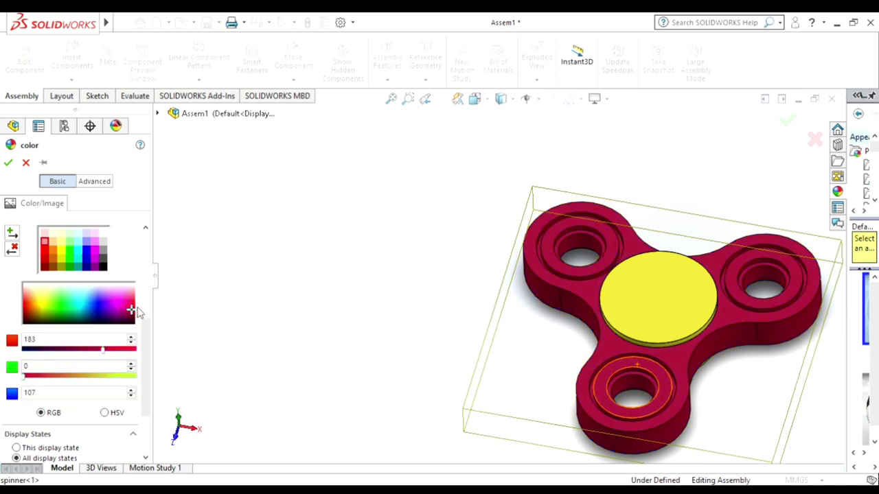
click(26, 162)
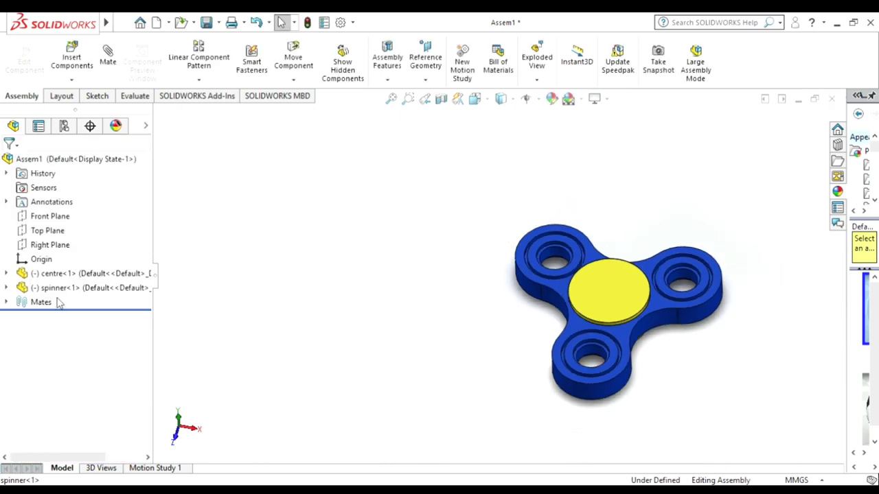
Step: In Motion Study 1, start a motor and pick the disc's circular edge
click(154, 467)
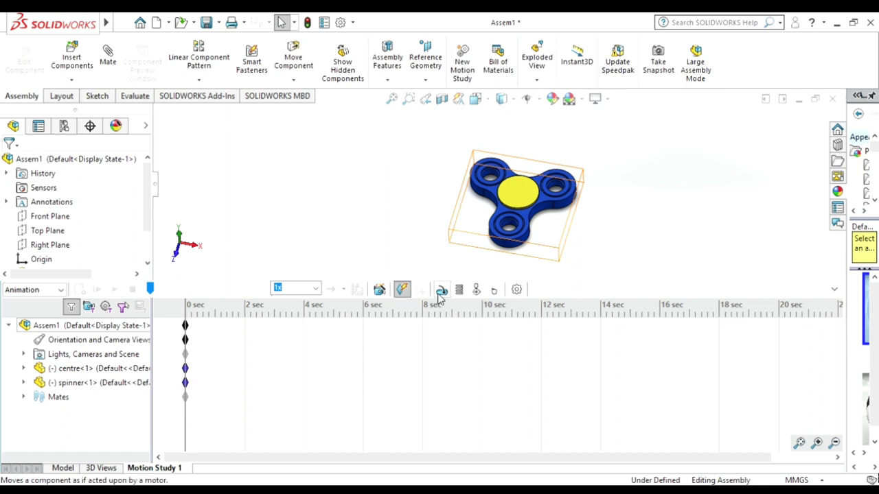
click(440, 291)
scroll(552, 192, down, 3)
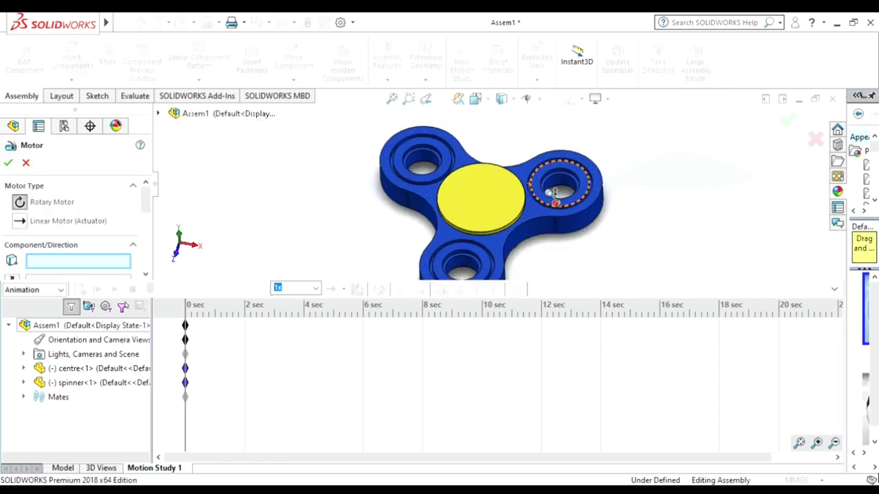
scroll(553, 192, down, 3)
mouse_move(523, 251)
middle_down()
mouse_move(505, 196)
mouse_move(511, 222)
middle_up()
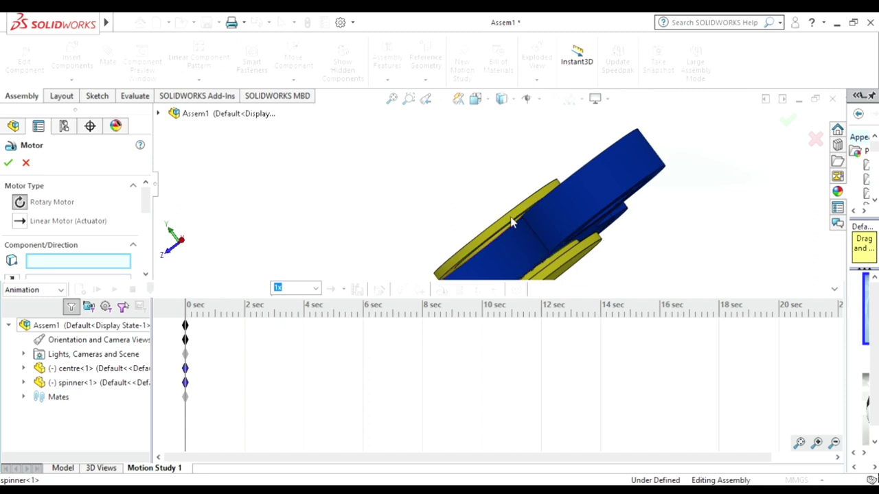
scroll(659, 268, down, 3)
scroll(614, 261, down, 3)
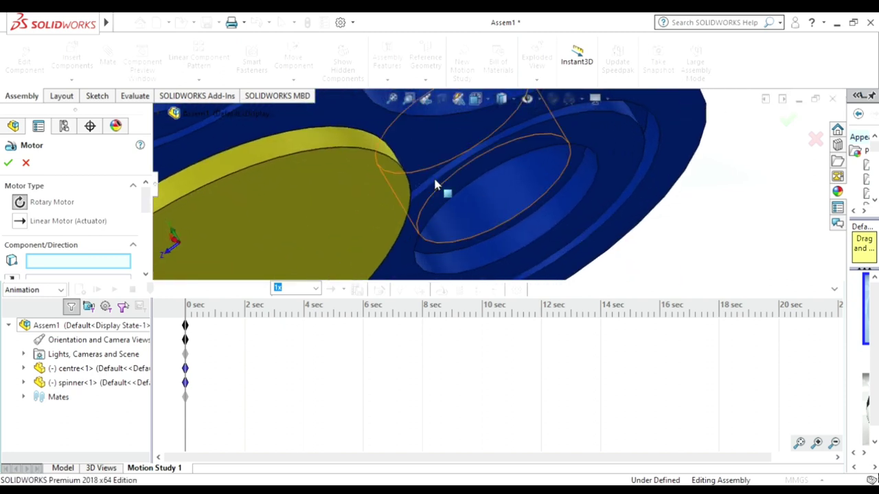
middle_drag(290, 134, 304, 157)
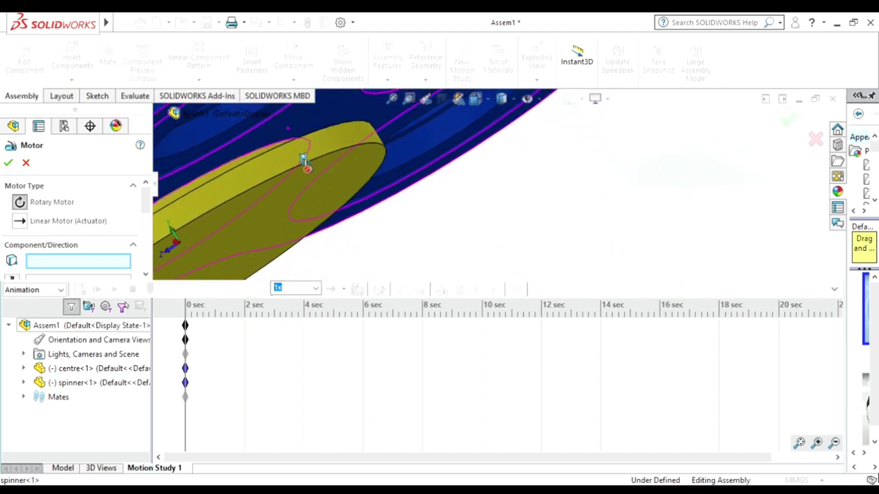
click(239, 159)
Step: Pick a circular edge from the top view and create RotaryMotor1 at constant 50 RPM
scroll(265, 196, up, 5)
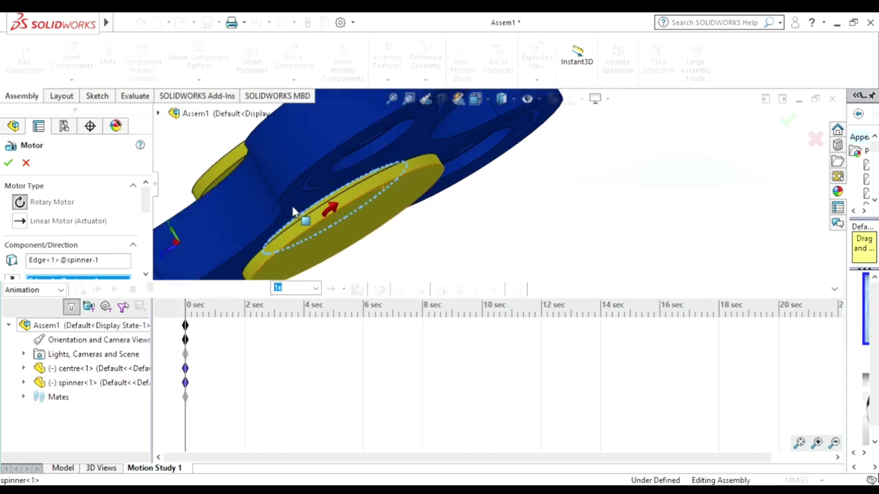
scroll(294, 210, up, 2)
middle_drag(278, 212, 330, 249)
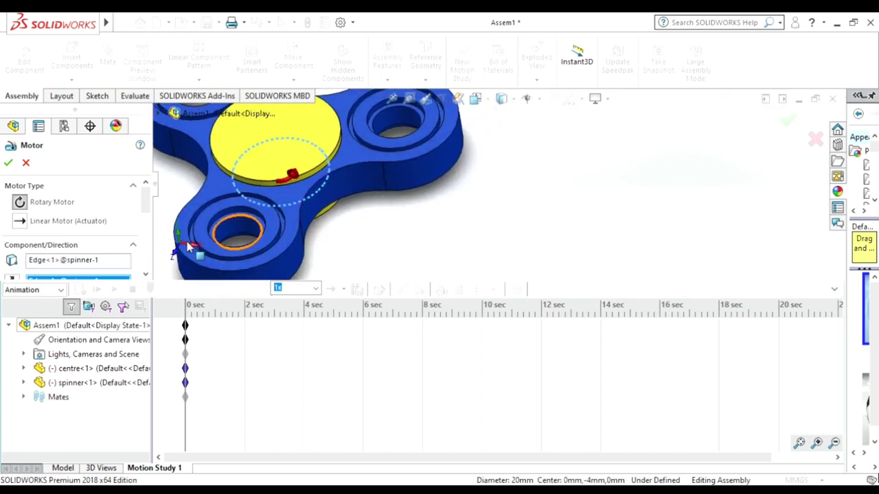
click(187, 249)
scroll(100, 259, down, 3)
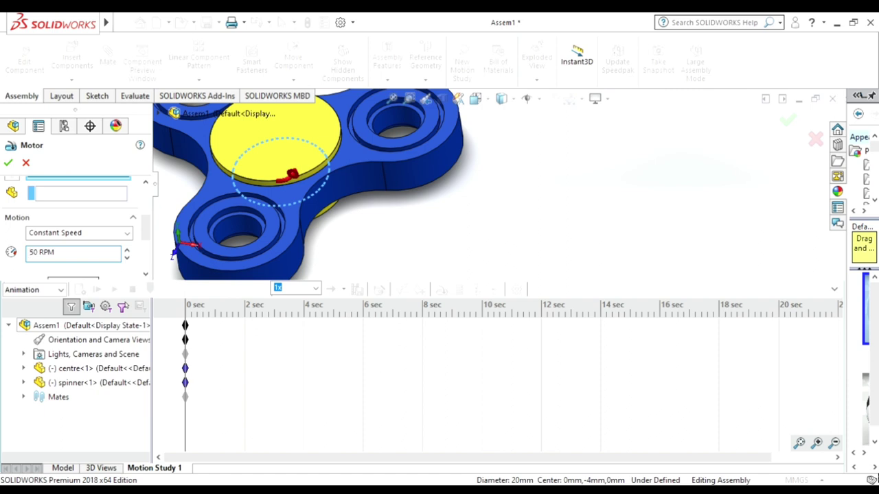
scroll(68, 265, down, 2)
scroll(68, 261, down, 2)
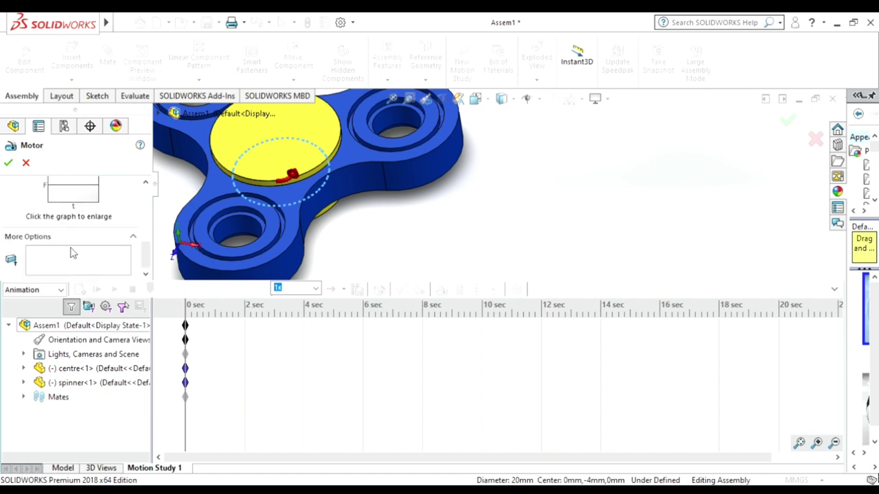
click(8, 165)
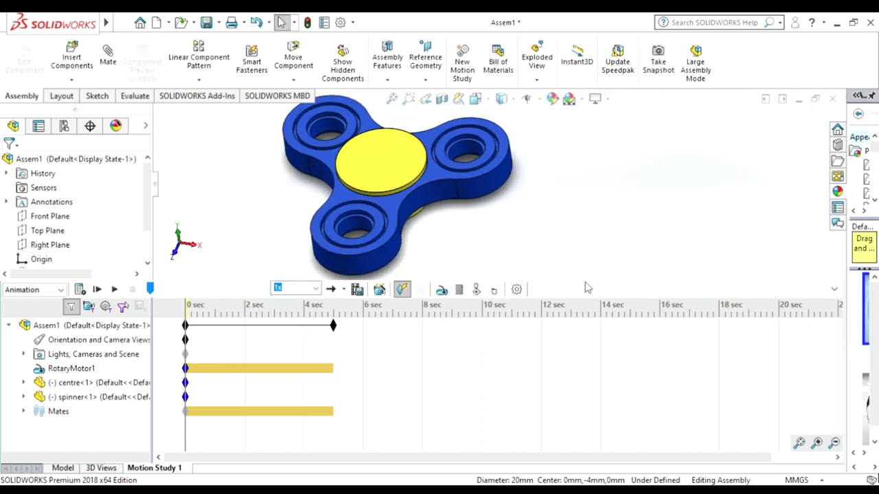
Step: Extend the motion study end time from 5 to 14 seconds
drag(332, 329, 504, 331)
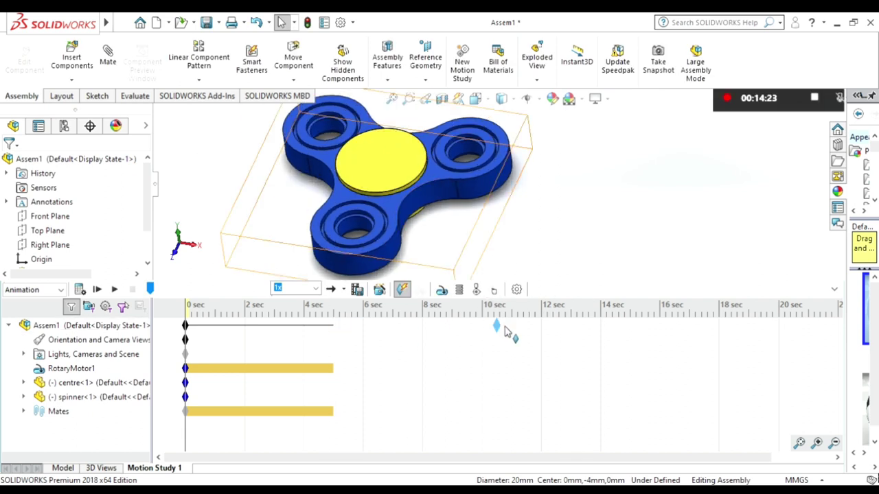
drag(600, 336, 602, 331)
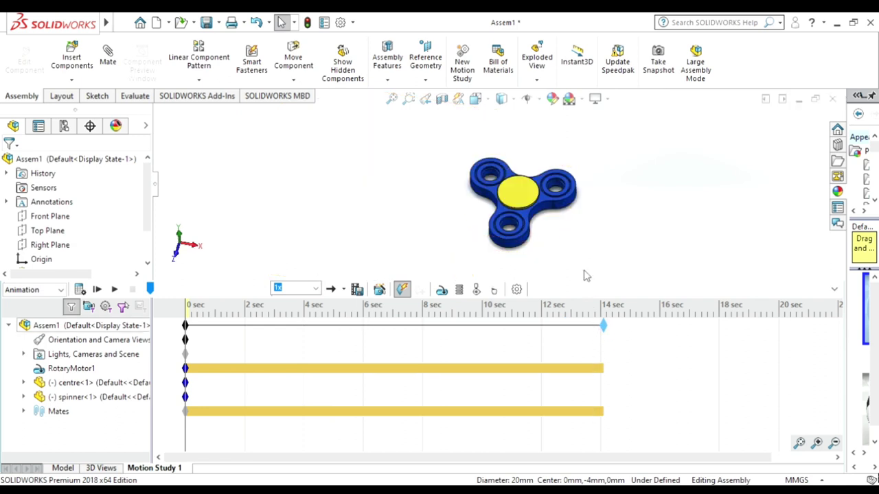
scroll(588, 278, down, 2)
scroll(493, 129, up, 2)
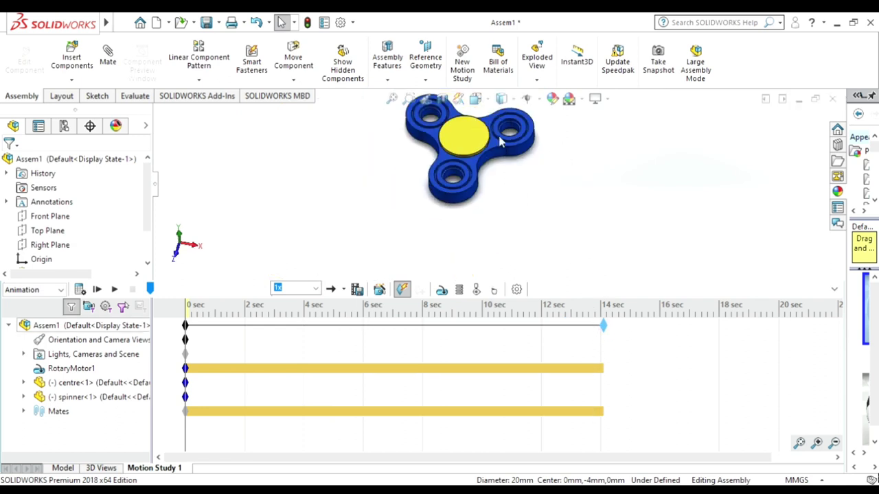
scroll(496, 183, down, 2)
scroll(511, 256, up, 1)
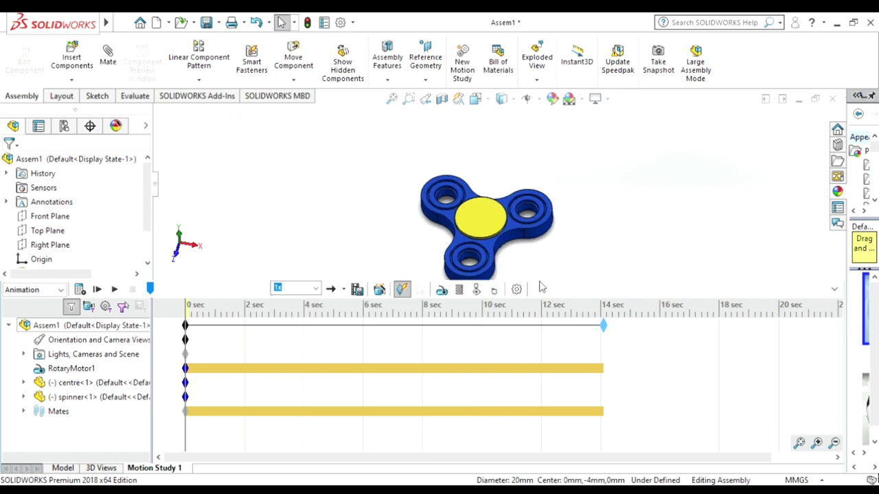
Step: Shrink the MotionManager timeline and play the spinner rotation animation
drag(550, 289, 549, 415)
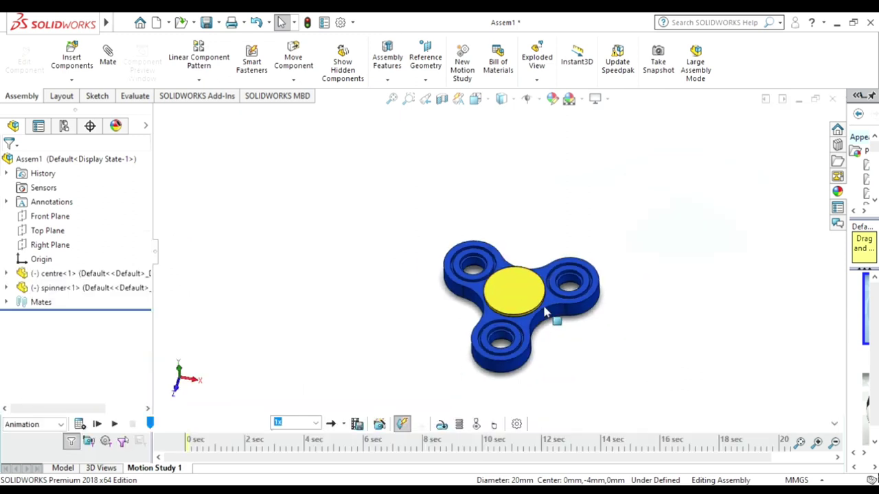
scroll(555, 318, down, 2)
scroll(557, 323, down, 2)
scroll(561, 328, up, 1)
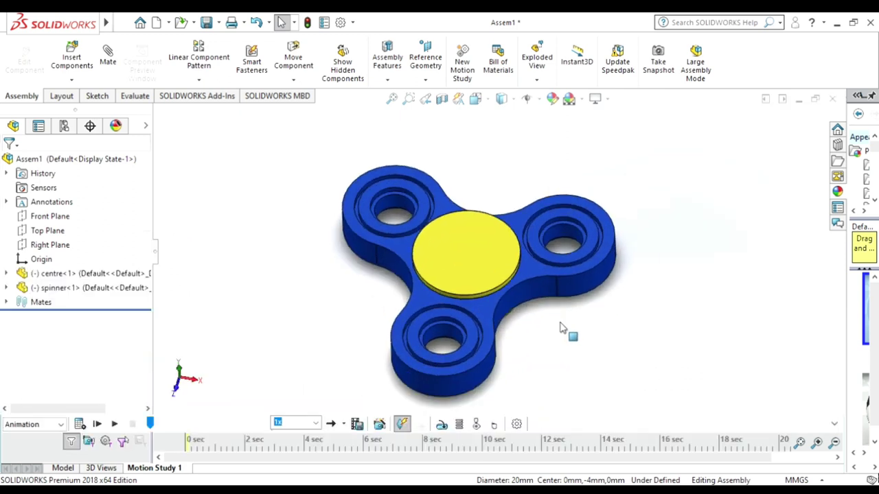
click(114, 424)
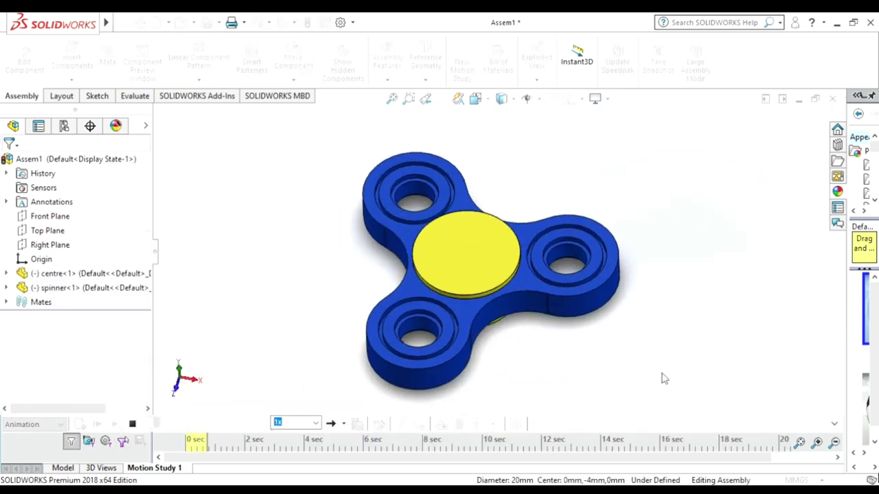